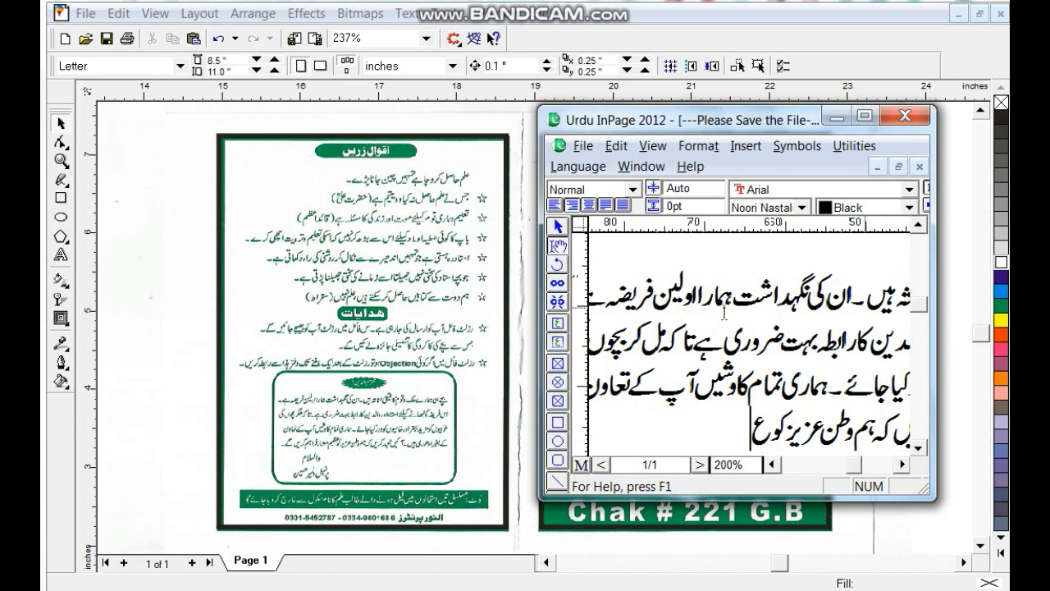
# - Finish the pledge sentence with 'عظیم معمار فراہم کریں گے۔' and add a والسلام line
pyautogui.write('ار')
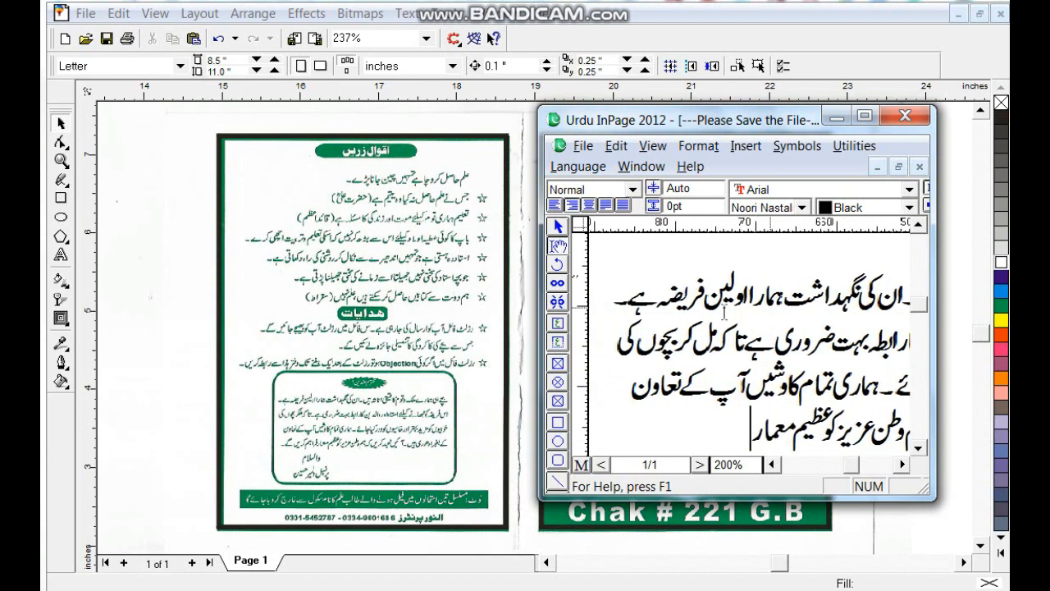
pyautogui.write(' فراہم')
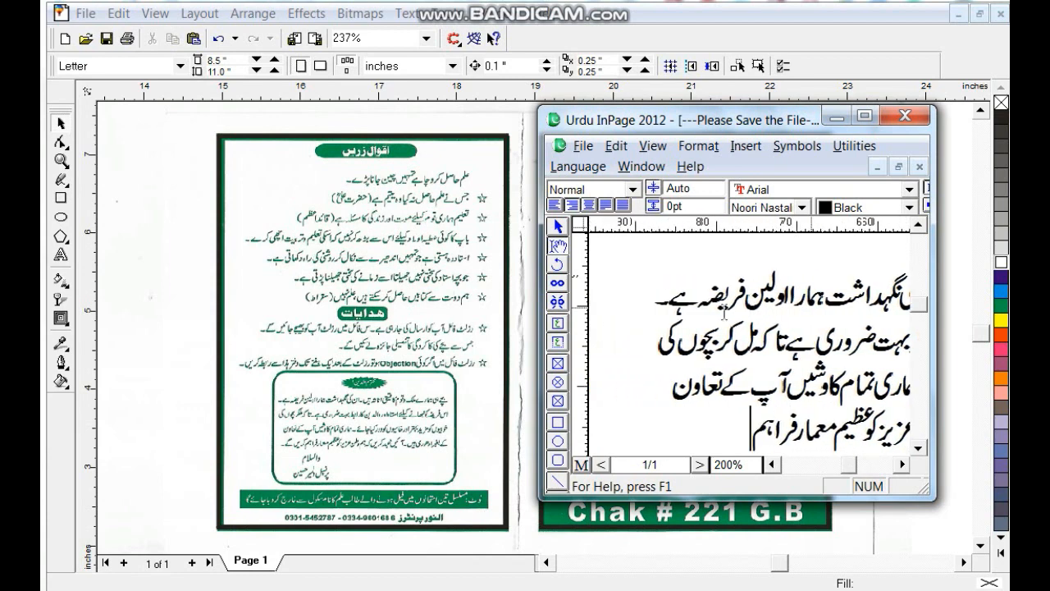
pyautogui.write(' کریں گے۔')
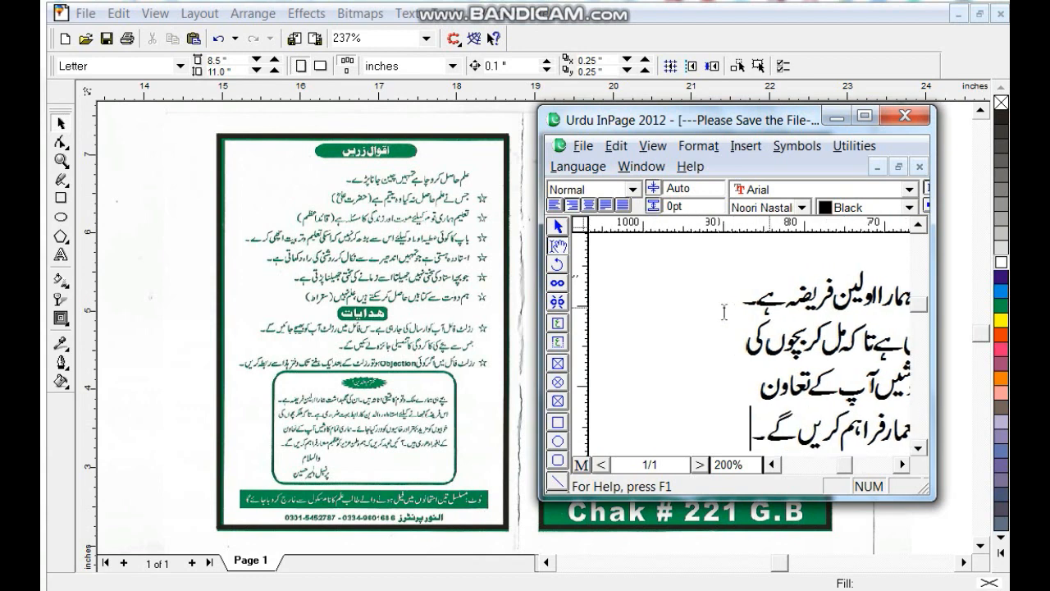
pyautogui.press('Return')
pyautogui.write('والسلام')
pyautogui.press('Return')
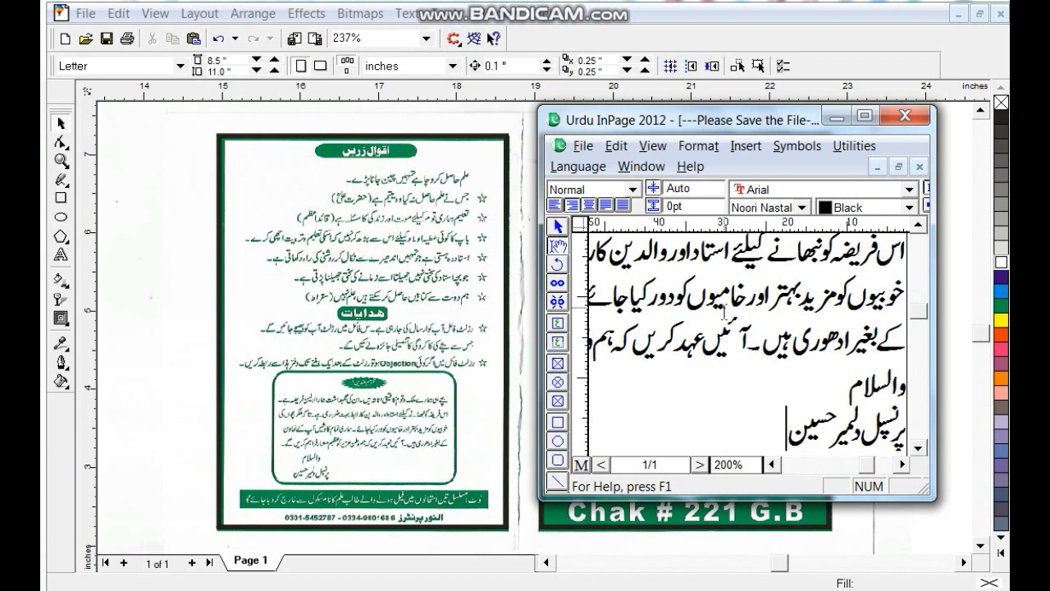
# - Add the principal's line and the note that failing students will be expelled
pyautogui.press('Return')
pyautogui.write('نوٹ: مسلسل تین')
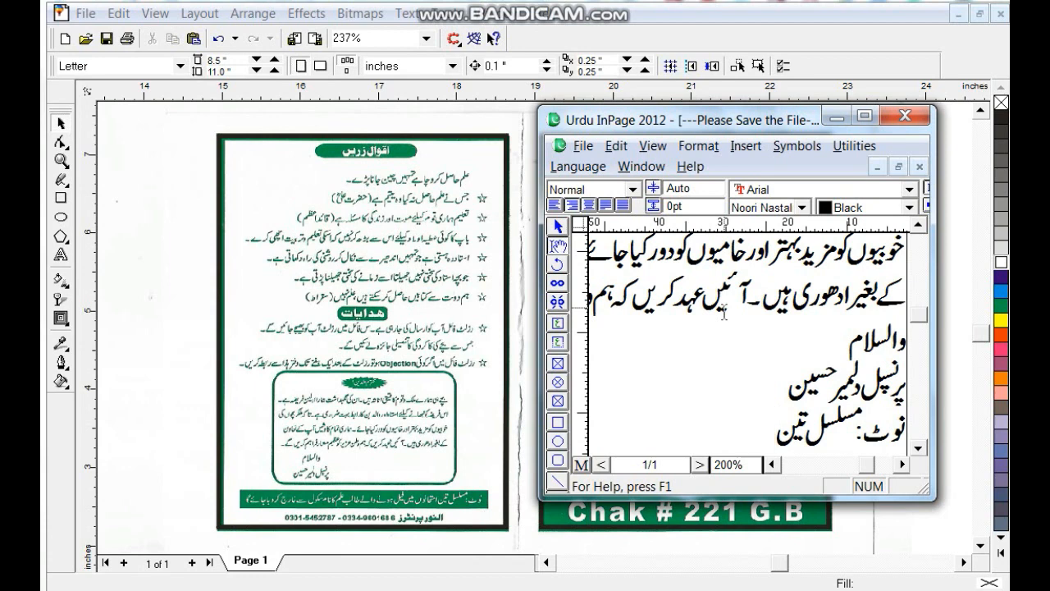
pyautogui.write(' امتحانوں می')
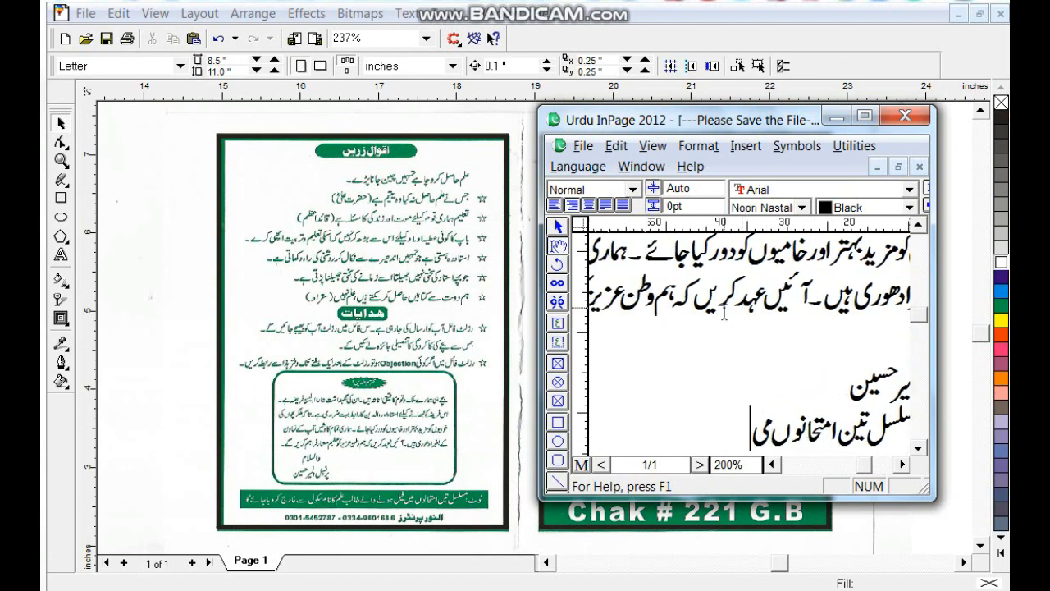
pyautogui.write('ں فیل ہونے والے')
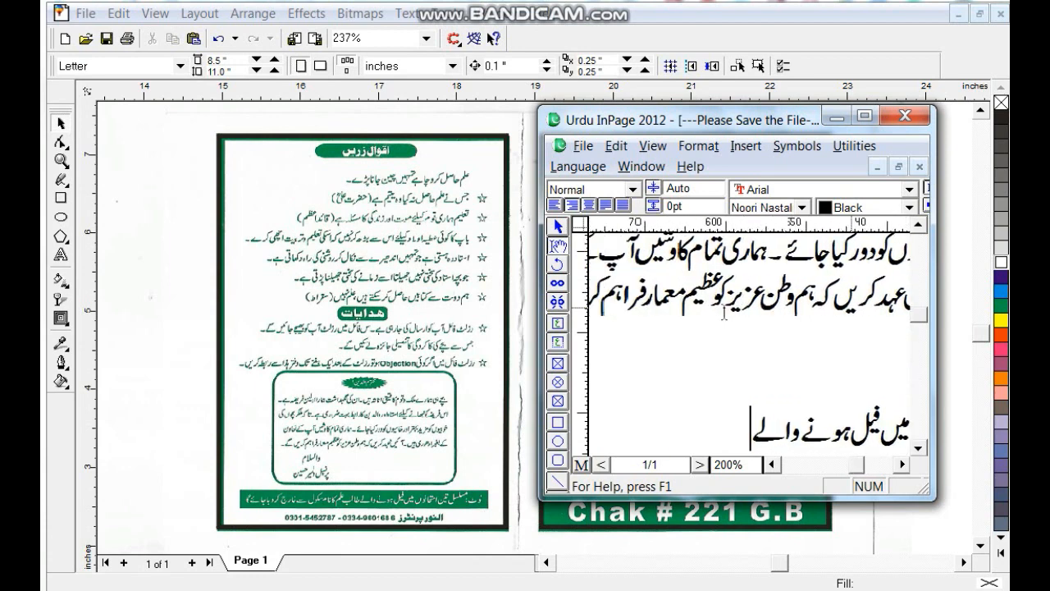
pyautogui.write(' طالب علم ک')
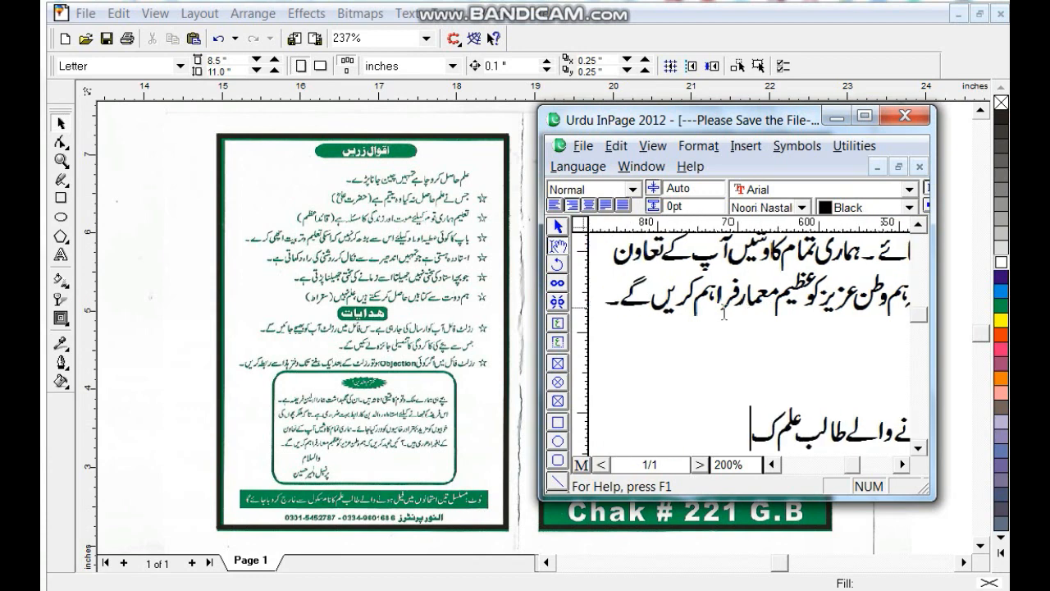
pyautogui.write('انام سکول سے')
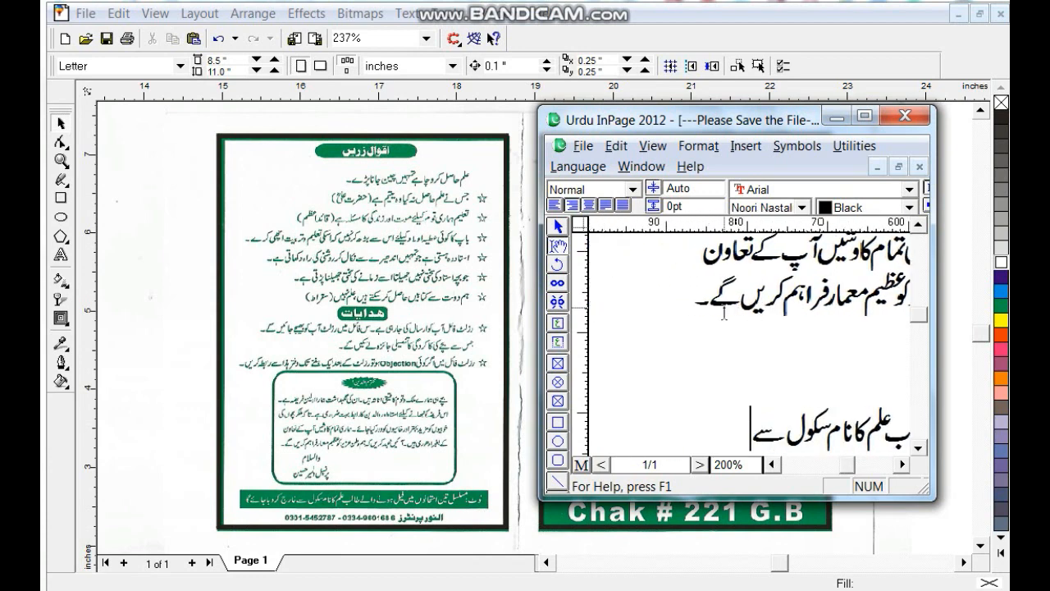
pyautogui.write(' خارج کردیا')
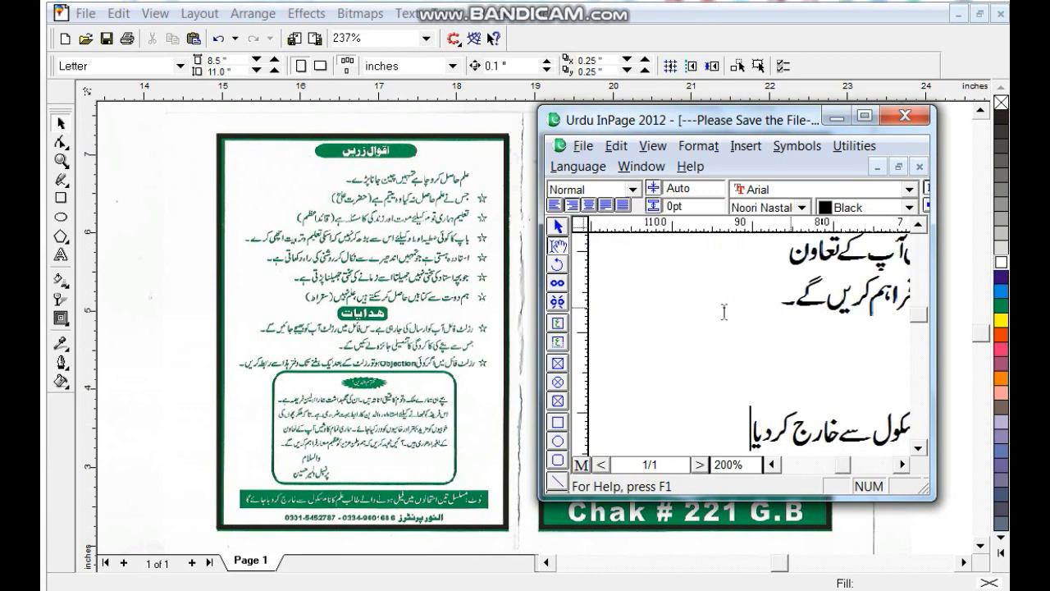
pyautogui.write(' جائے گا۔')
pyautogui.press('Return')
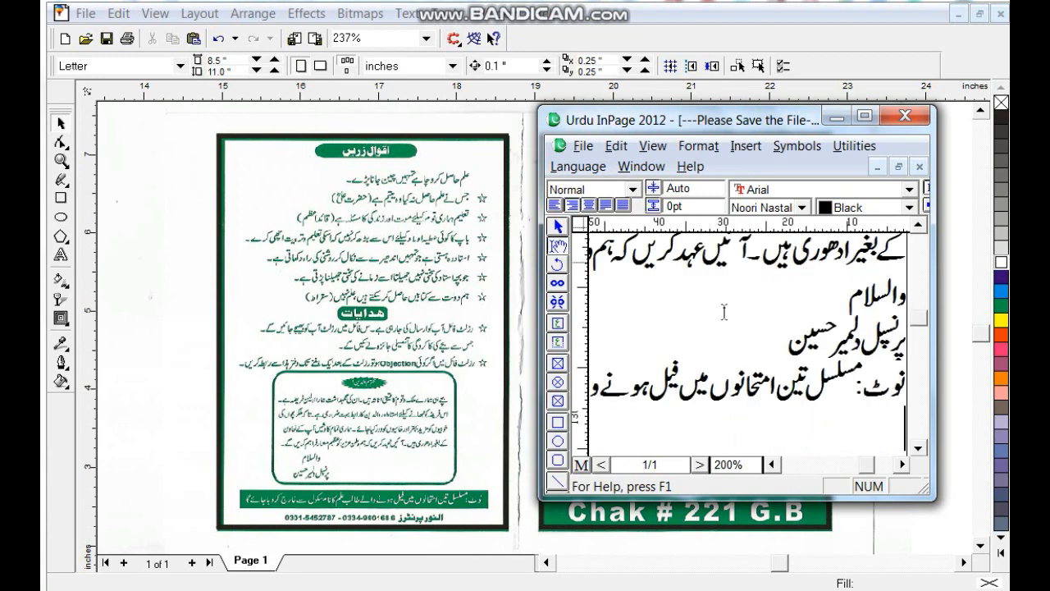
# - Set the اقوال زریں and ہدایات headings in Bombay Black
pyautogui.click(866, 115)
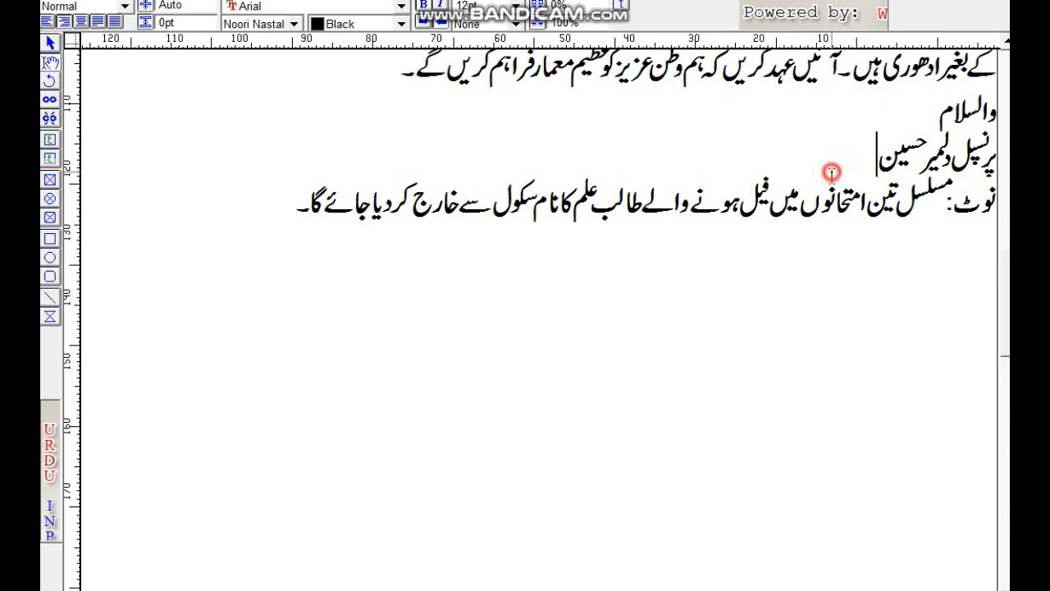
pyautogui.scroll(10, 829, 172)
pyautogui.moveTo(840, 83); pyautogui.dragTo(996, 80)
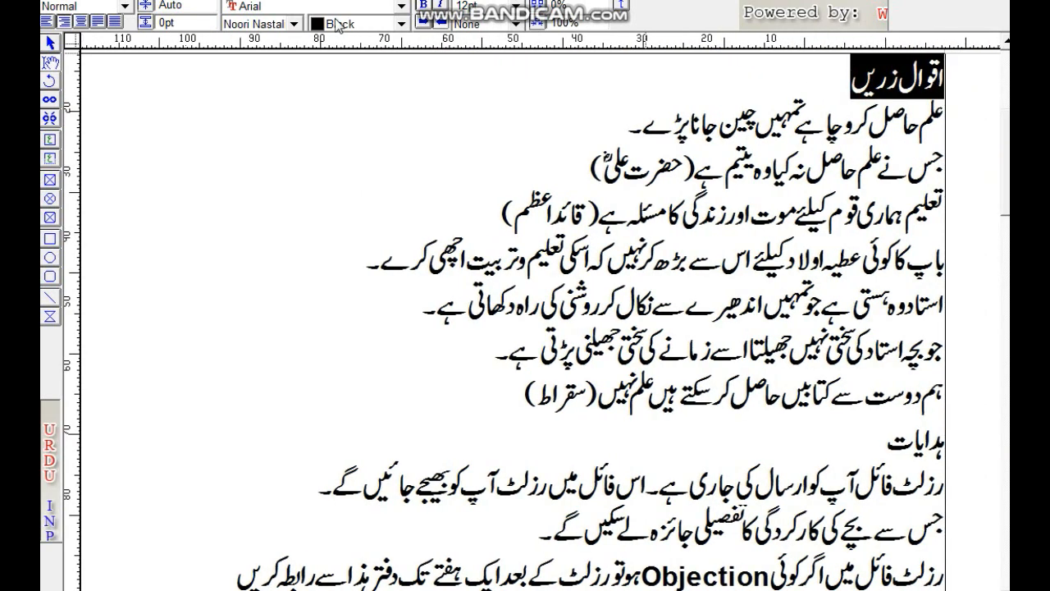
pyautogui.click(293, 24)
pyautogui.click(282, 70)
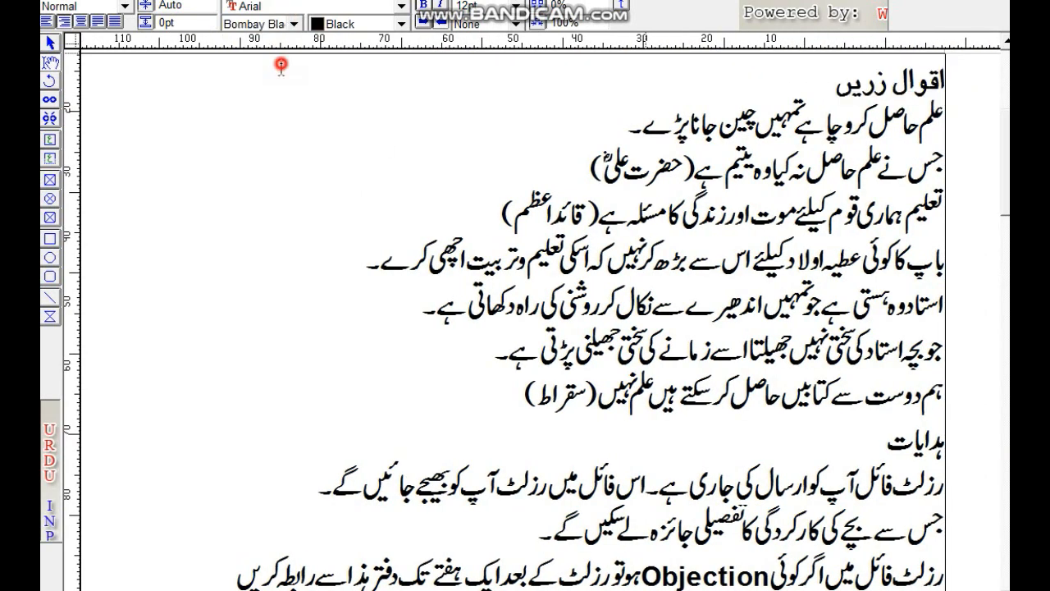
pyautogui.moveTo(816, 454); pyautogui.dragTo(984, 447)
pyautogui.click(293, 24)
pyautogui.click(265, 69)
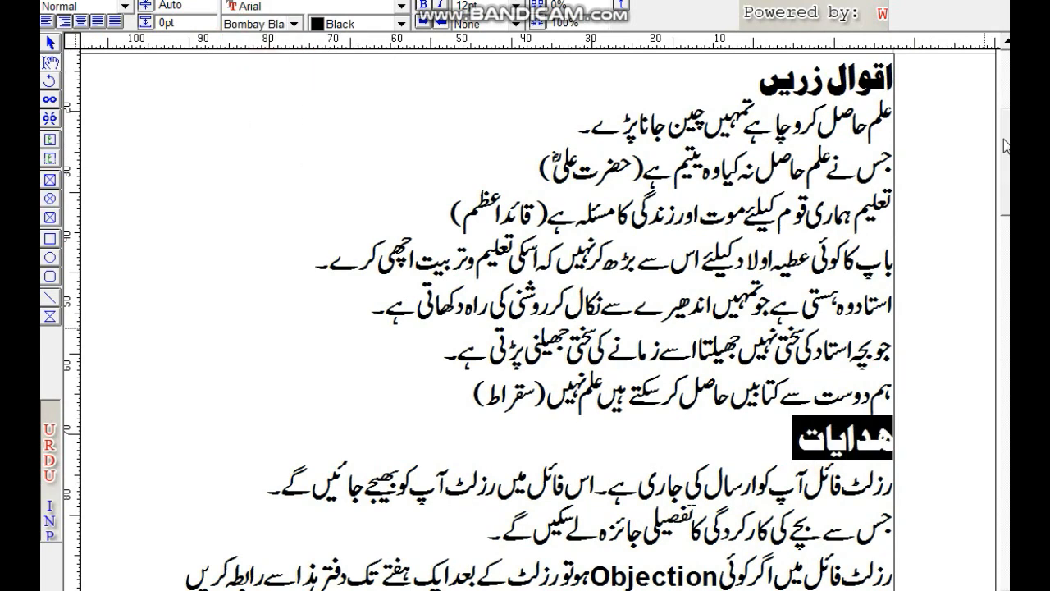
# - Set the محترم والدین heading in Bombay Black as well
pyautogui.moveTo(1006, 152); pyautogui.dragTo(1008, 268)
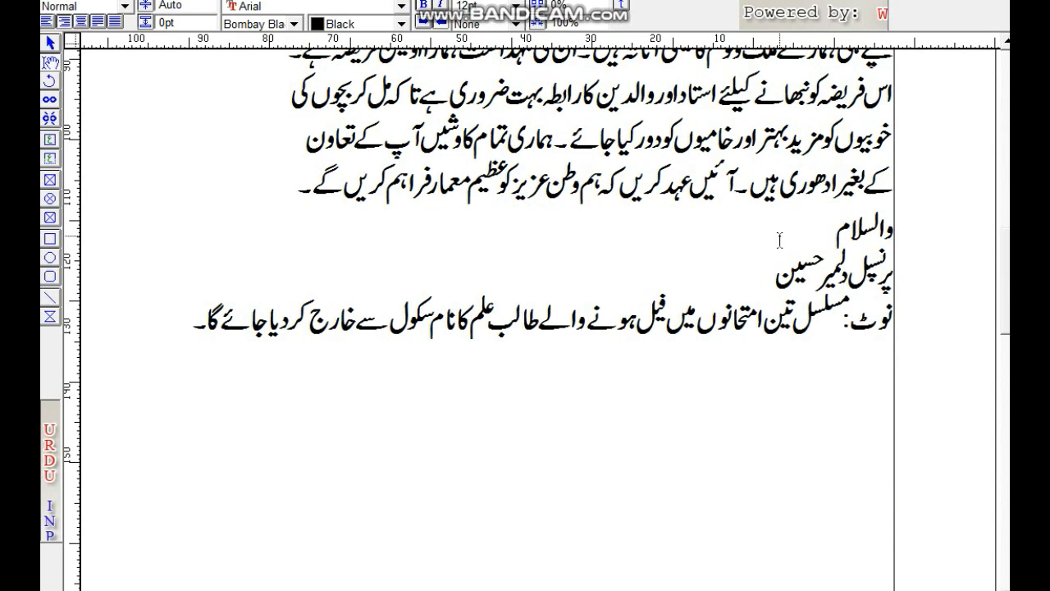
pyautogui.moveTo(1009, 276); pyautogui.dragTo(1007, 218)
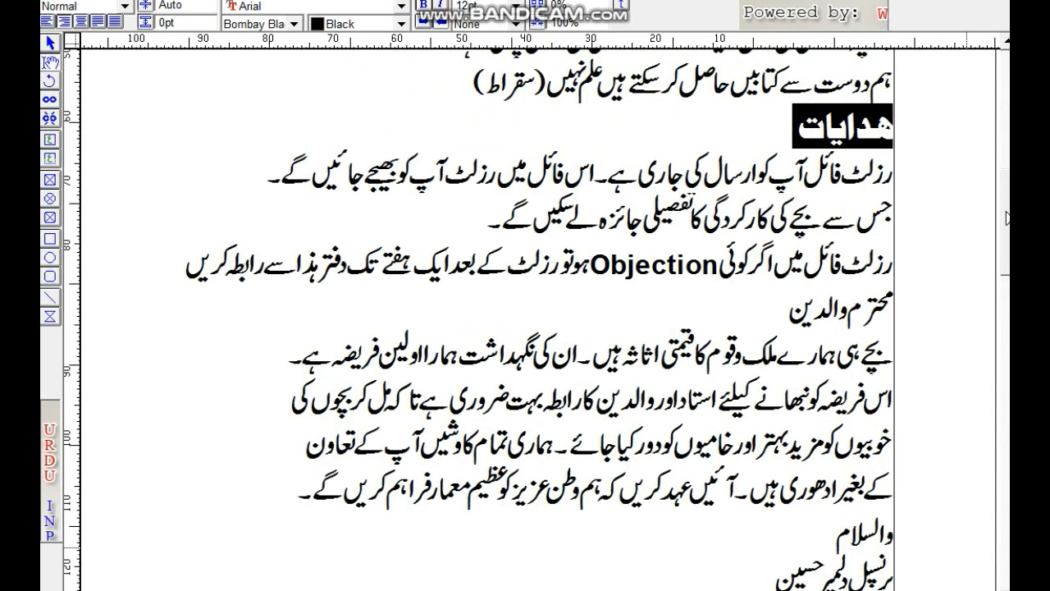
pyautogui.moveTo(794, 297); pyautogui.dragTo(900, 299)
pyautogui.click(238, 24)
pyautogui.press('b')
pyautogui.click(247, 68)
pyautogui.click(195, 37)
# - Cut the whole Urdu text box out of InPage and switch to CorelDRAW
pyautogui.doubleClick(522, 262)
pyautogui.click(652, 183)
pyautogui.rightClick(646, 178)
pyautogui.click(677, 239)
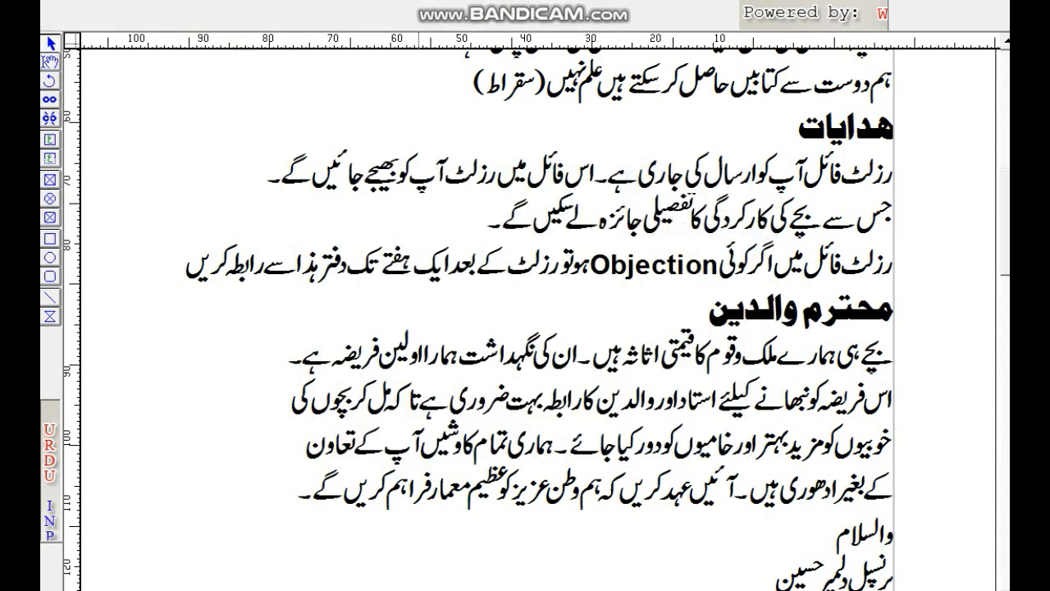
pyautogui.hotkey('alt', 'Tab')
# - Paste the cut Urdu text into the CorelDRAW drawing
pyautogui.rightClick(177, 228)
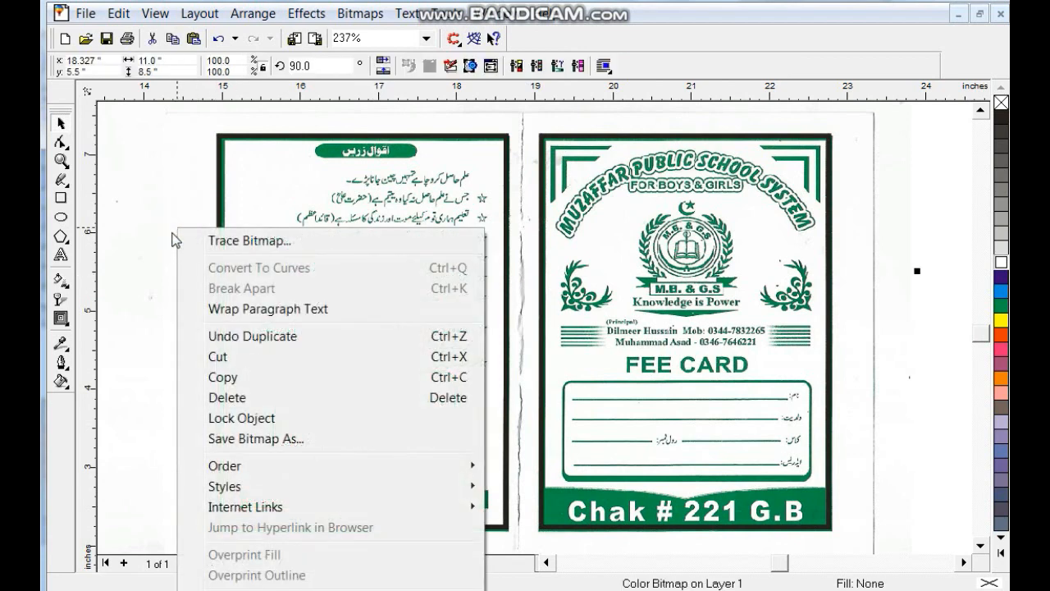
pyautogui.click(120, 238)
pyautogui.press('F4')
pyautogui.press('Escape')
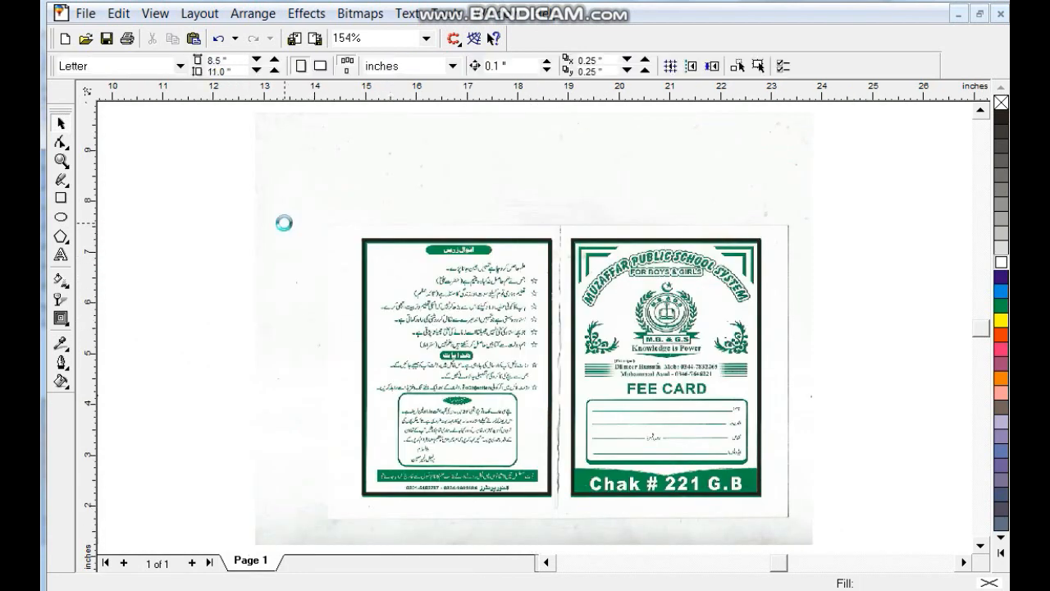
# - Scale the pasted Urdu text to 5% horizontally and vertically
pyautogui.doubleClick(232, 73)
pyautogui.write('5')
pyautogui.doubleClick(227, 62)
pyautogui.write('5')
pyautogui.press('Return')
pyautogui.hotkey('ctrl', 'u')
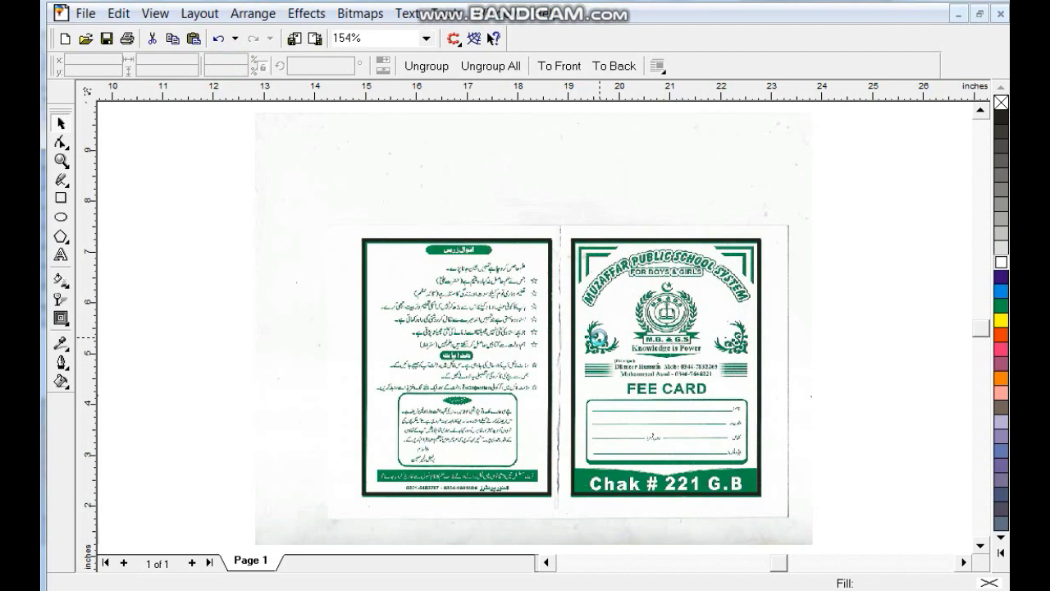
# - Move the Urdu text group off the scan to the lower left
pyautogui.hotkey('shift', 'F2')
pyautogui.press('F3')
pyautogui.press('F3')
pyautogui.moveTo(571, 332); pyautogui.dragTo(362, 487)
pyautogui.hotkey('shift', 'F2')
# - Ungroup the 478-object text and regroup the اقوال زریں title and quote lines
pyautogui.click(416, 65)
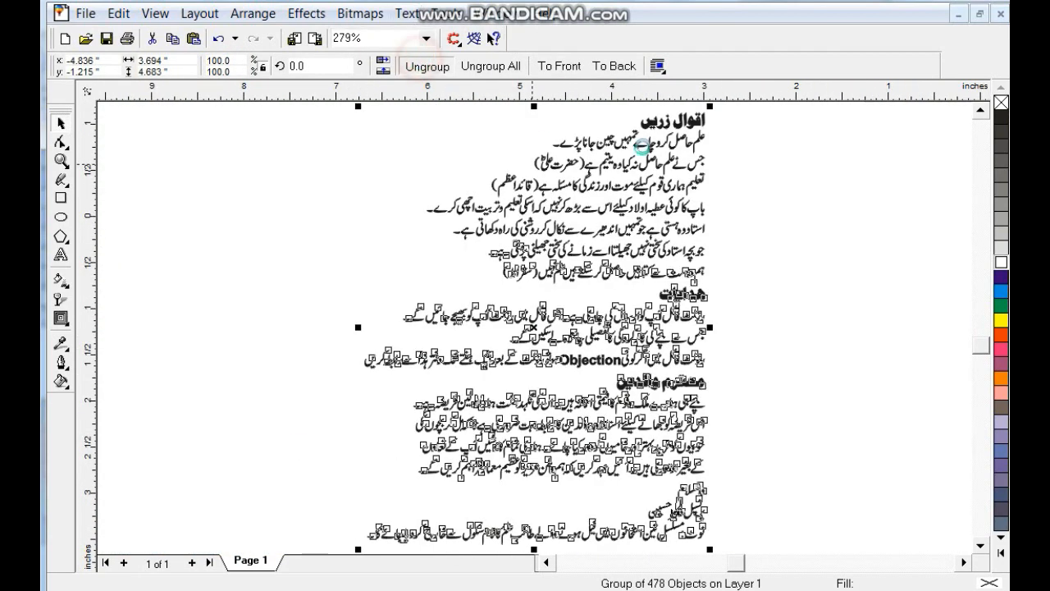
pyautogui.scroll(3, 748, 177)
pyautogui.scroll(-1, 474, 215)
pyautogui.moveTo(484, 210); pyautogui.dragTo(767, 305)
pyautogui.hotkey('ctrl', 'g')
pyautogui.moveTo(708, 274); pyautogui.dragTo(699, 196)
pyautogui.press('F3')
pyautogui.click(709, 258)
pyautogui.moveTo(229, 253); pyautogui.dragTo(651, 505)
pyautogui.hotkey('ctrl', 'g')
pyautogui.press('F3')
pyautogui.click(328, 396)
# - Group the ہدایات heading and its three instruction lines separately
pyautogui.moveTo(355, 405); pyautogui.dragTo(635, 552)
pyautogui.hotkey('shift', 'F2')
pyautogui.click(894, 128)
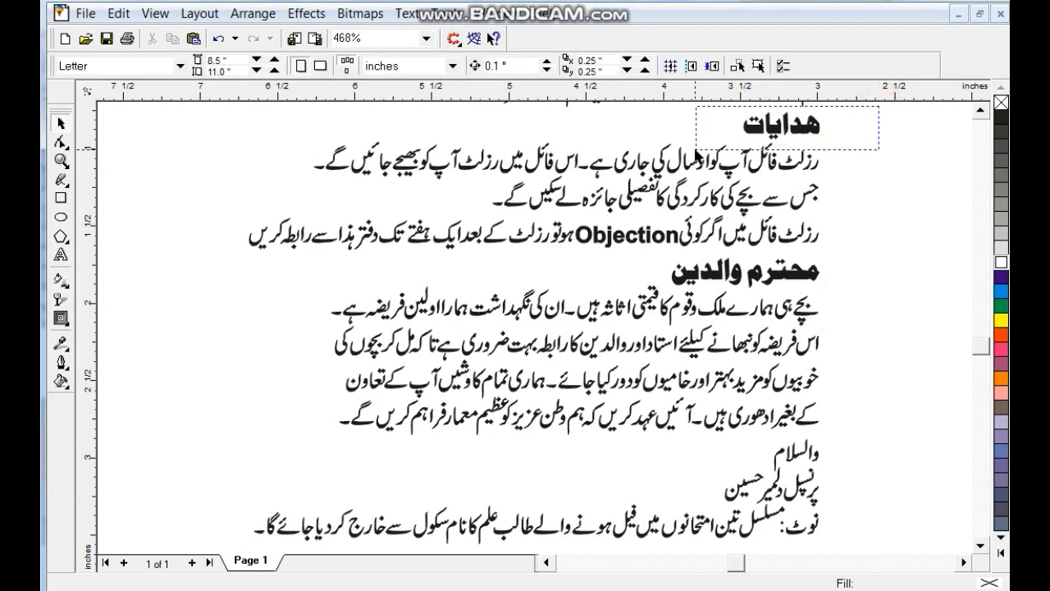
pyautogui.moveTo(692, 155); pyautogui.dragTo(697, 156)
pyautogui.hotkey('ctrl', 'g')
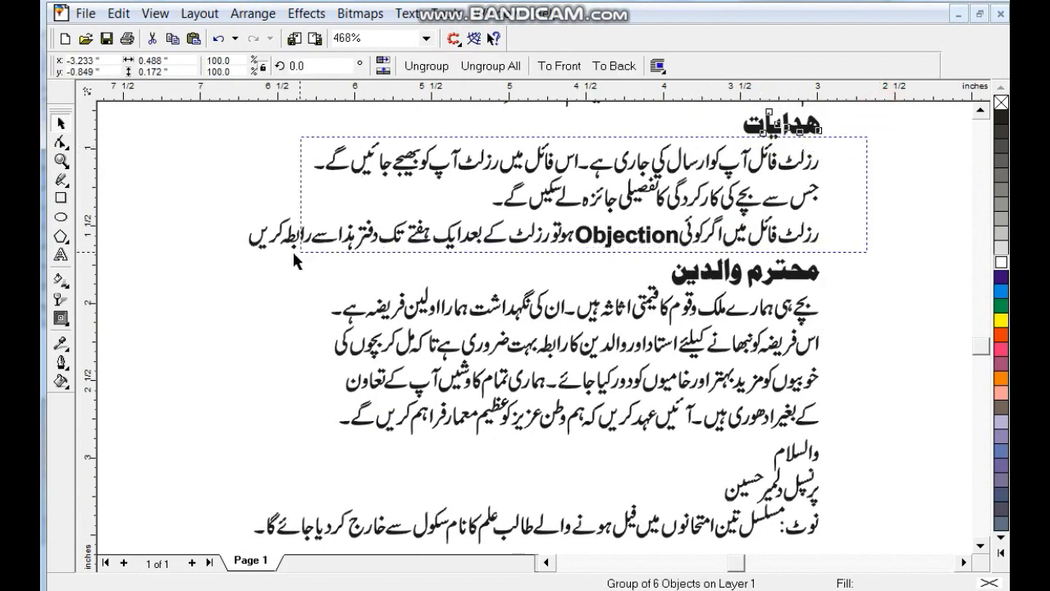
pyautogui.moveTo(238, 258); pyautogui.dragTo(853, 137)
pyautogui.hotkey('ctrl', 'g')
# - Group the parents' paragraph, والسلام, principal's line and final note each into its own object
pyautogui.moveTo(868, 249); pyautogui.dragTo(645, 291)
pyautogui.click(845, 262)
pyautogui.moveTo(845, 297); pyautogui.dragTo(320, 443)
pyautogui.click(857, 429)
pyautogui.moveTo(769, 469); pyautogui.dragTo(742, 474)
pyautogui.hotkey('ctrl', 'g')
pyautogui.moveTo(682, 490); pyautogui.dragTo(667, 508)
pyautogui.hotkey('ctrl', 'g')
pyautogui.click(886, 495)
pyautogui.moveTo(886, 495); pyautogui.dragTo(216, 512)
pyautogui.hotkey('ctrl', 'g')
pyautogui.click(375, 476)
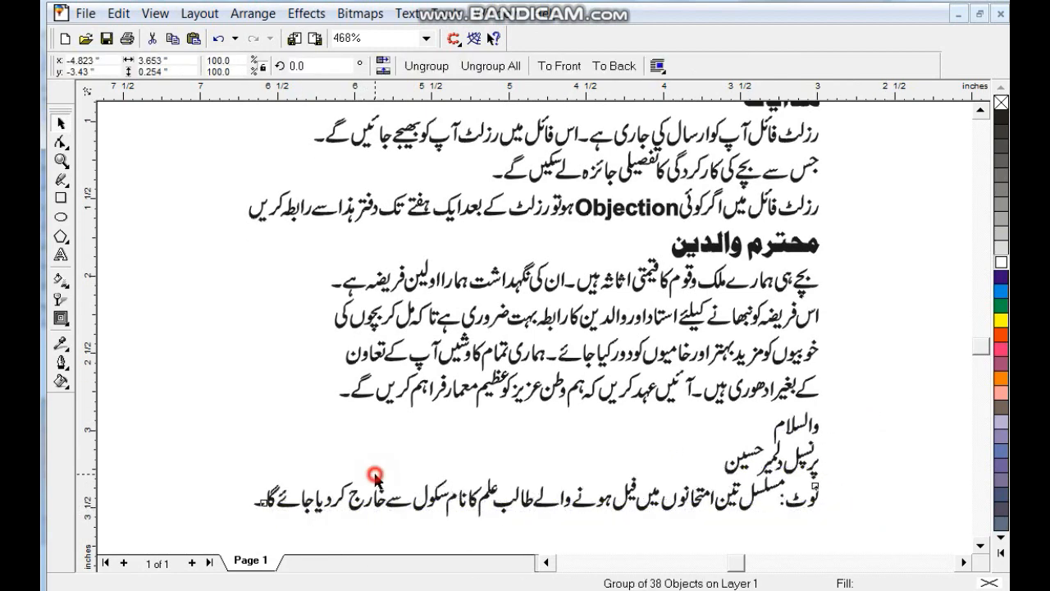
# - Move the whole regrouped Urdu text block onto the left green card
pyautogui.scroll(-2, 414, 449)
pyautogui.press('F4')
pyautogui.moveTo(211, 401); pyautogui.dragTo(340, 510)
pyautogui.moveTo(318, 466); pyautogui.dragTo(800, 329)
# - Move the green scan to the right, clear of the new text
pyautogui.scroll(3, 801, 329)
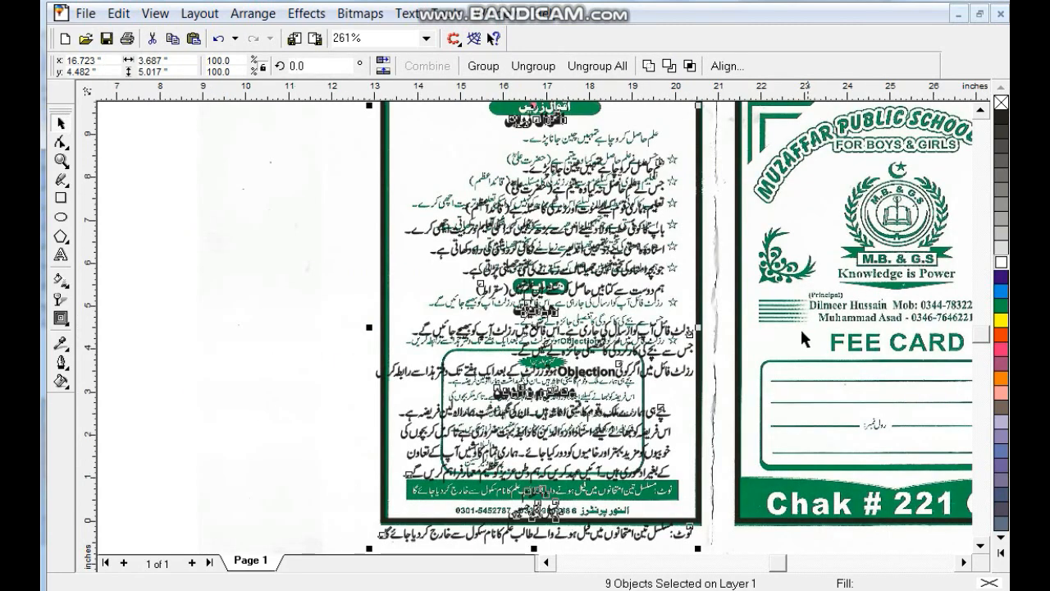
pyautogui.scroll(-2, 801, 329)
pyautogui.moveTo(556, 276); pyautogui.dragTo(367, 260)
pyautogui.hotkey('ctrl', 'z')
pyautogui.press('F3')
pyautogui.click(738, 360)
pyautogui.moveTo(660, 300); pyautogui.dragTo(827, 321)
pyautogui.click(460, 269)
# - Select the Urdu text inside the left page's border and zoom in on it
pyautogui.moveTo(472, 224); pyautogui.dragTo(620, 456)
pyautogui.hotkey('shift', 'F2')
pyautogui.click(362, 128)
pyautogui.moveTo(358, 111); pyautogui.dragTo(694, 554)
pyautogui.keyDown('shift'); pyautogui.click(688, 249); pyautogui.keyUp('shift')
pyautogui.hotkey('shift', 'F2')
pyautogui.click(572, 219)
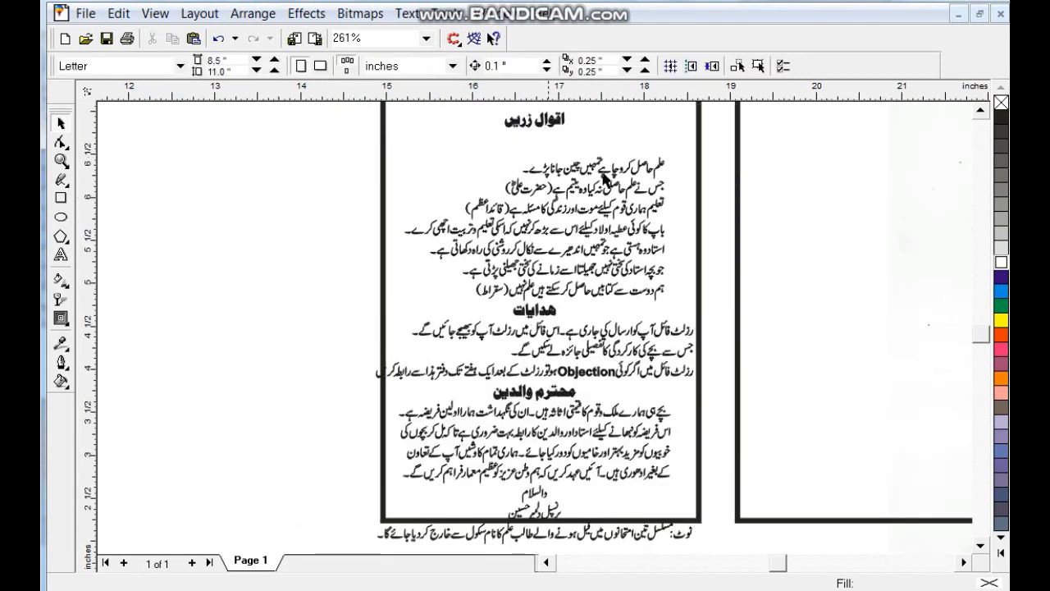
pyautogui.click(981, 109)
# - Raise the اقوال زریں title and quotes text, enlarging the quotes slightly
pyautogui.click(562, 166)
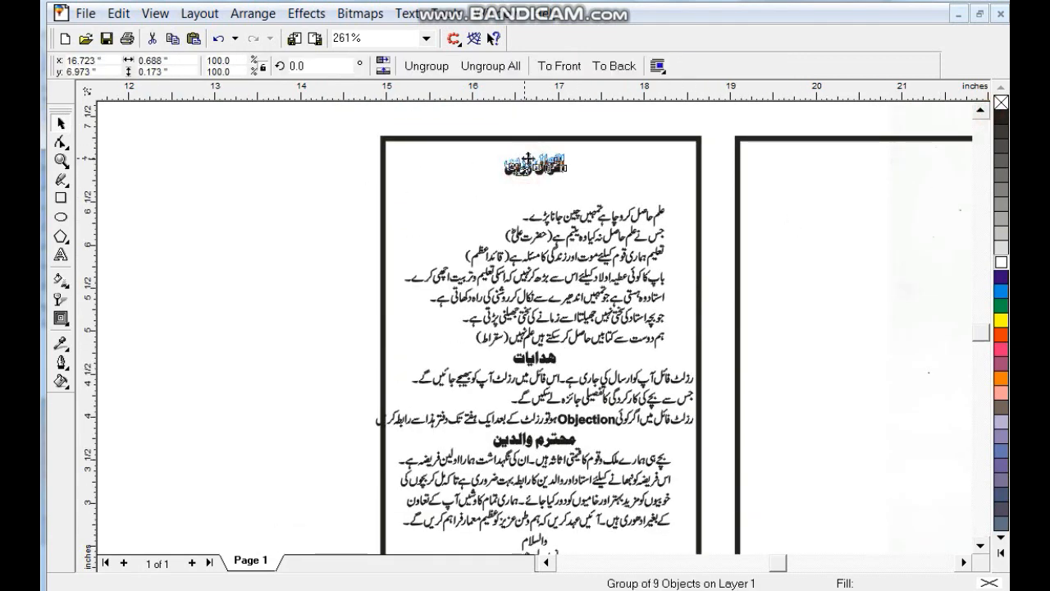
pyautogui.moveTo(565, 167); pyautogui.dragTo(564, 162)
pyautogui.click(564, 213)
pyautogui.moveTo(572, 216); pyautogui.dragTo(580, 188)
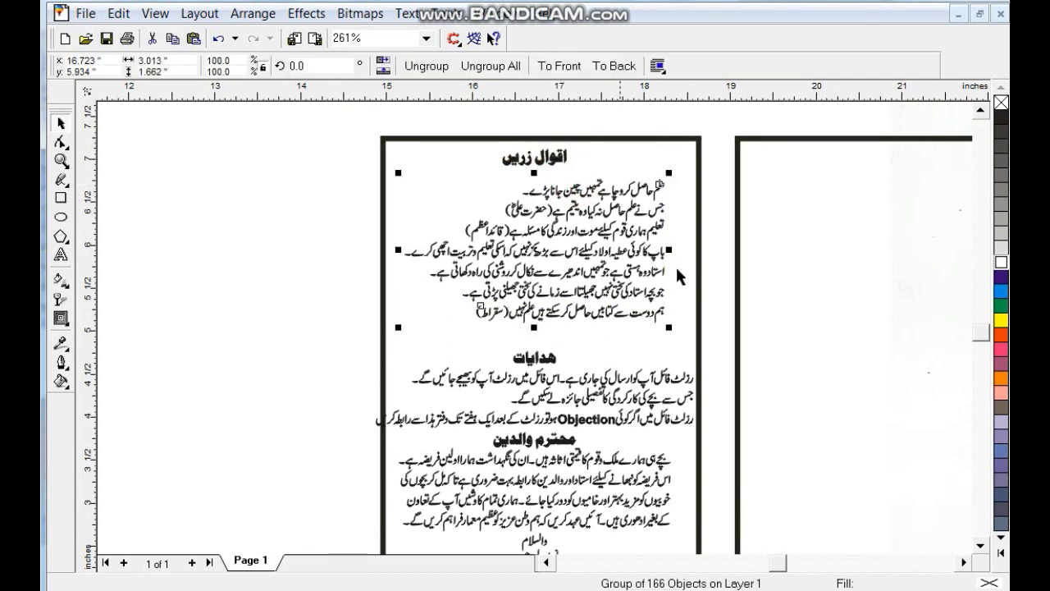
pyautogui.moveTo(668, 328); pyautogui.dragTo(675, 334)
# - Centre the ہدایات heading in the border and raise and shrink the instructions paragraph
pyautogui.moveTo(545, 359); pyautogui.dragTo(583, 364)
pyautogui.keyDown('shift'); pyautogui.click(698, 336); pyautogui.keyUp('shift')
pyautogui.press('c')
pyautogui.moveTo(649, 384); pyautogui.dragTo(651, 374)
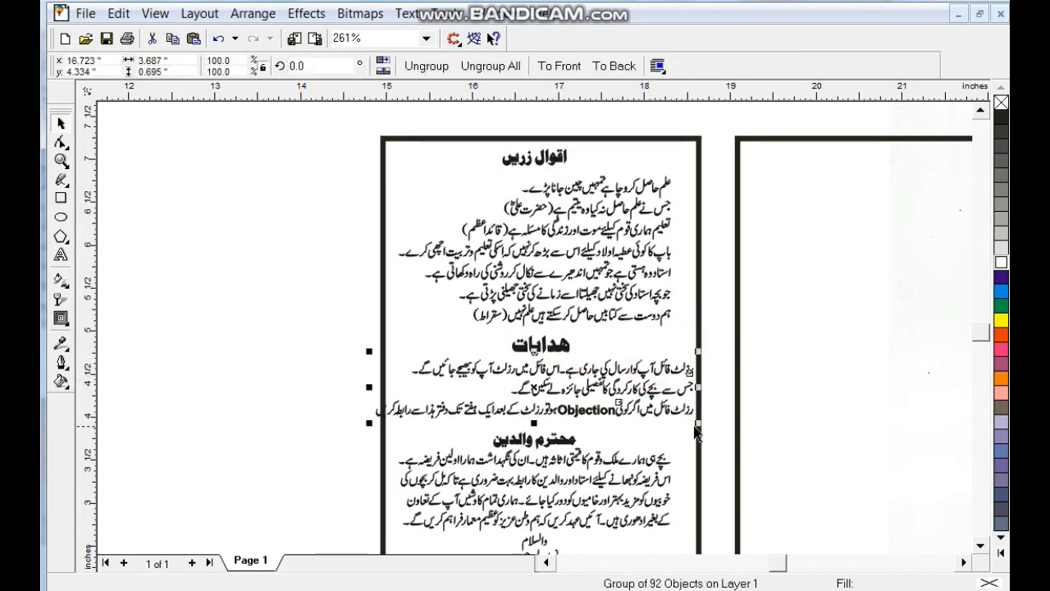
pyautogui.moveTo(700, 426); pyautogui.dragTo(685, 422)
pyautogui.click(678, 444)
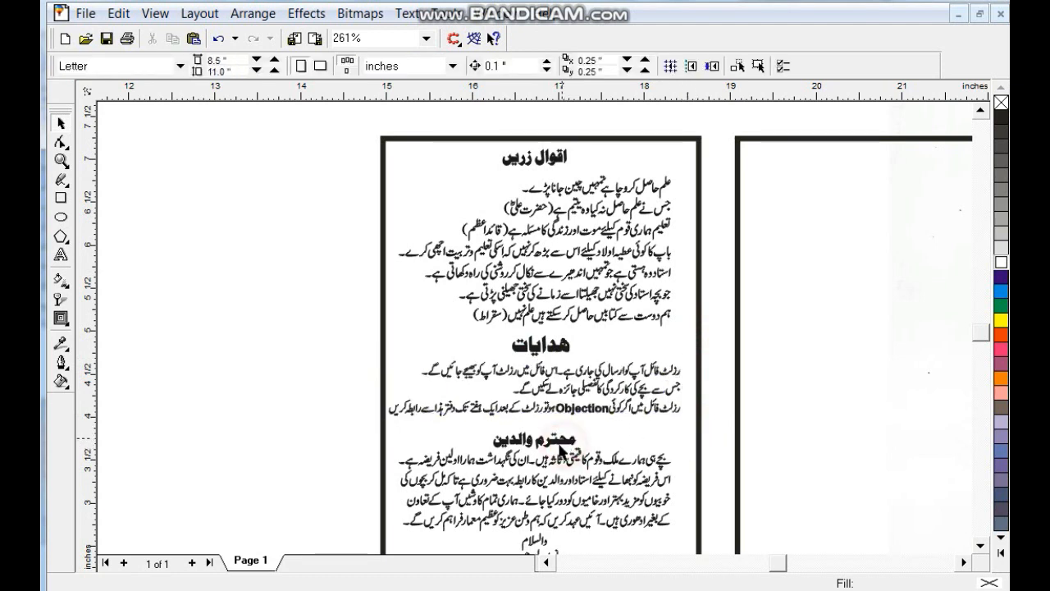
# - Raise the محترم والدین heading and centre its paragraph horizontally within the border
pyautogui.moveTo(564, 441); pyautogui.dragTo(564, 428)
pyautogui.keyDown('shift'); pyautogui.click(698, 435); pyautogui.keyUp('shift')
pyautogui.click(696, 457)
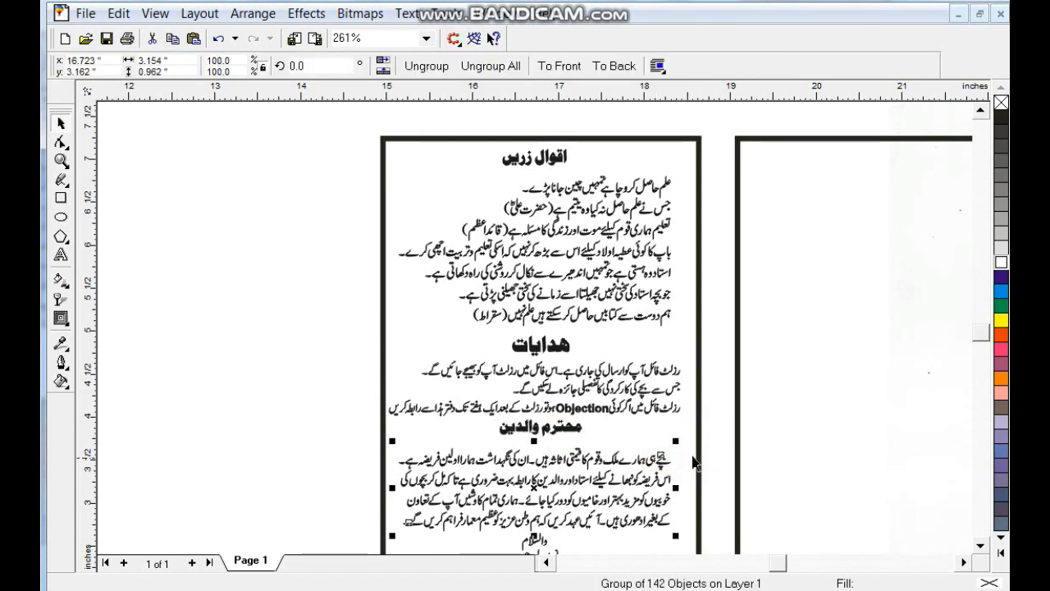
pyautogui.keyDown('shift'); pyautogui.click(698, 452); pyautogui.keyUp('shift')
pyautogui.press('c')
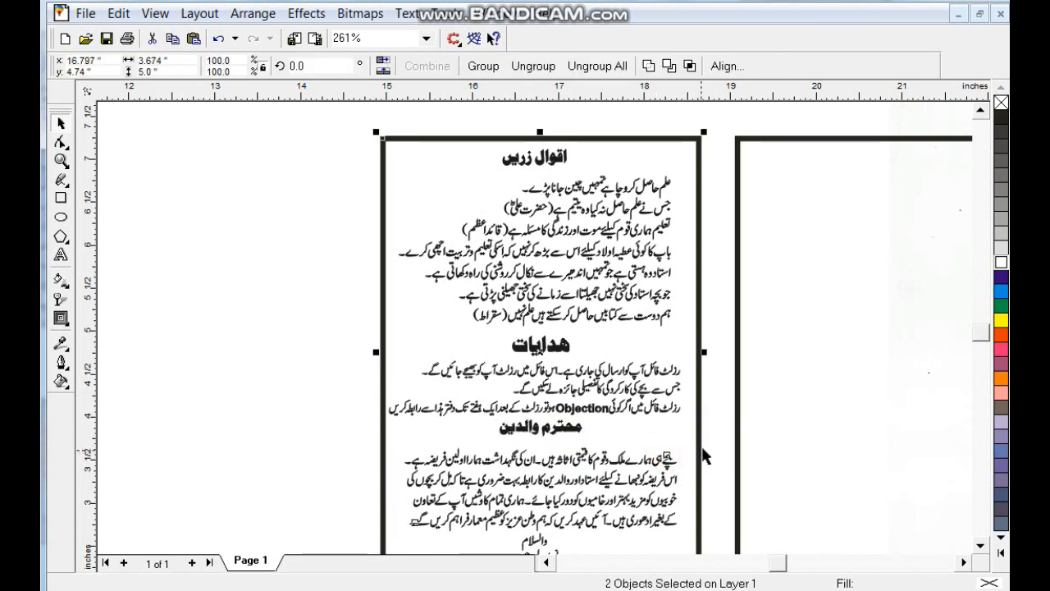
pyautogui.hotkey('shift', 'F2')
pyautogui.click(603, 508)
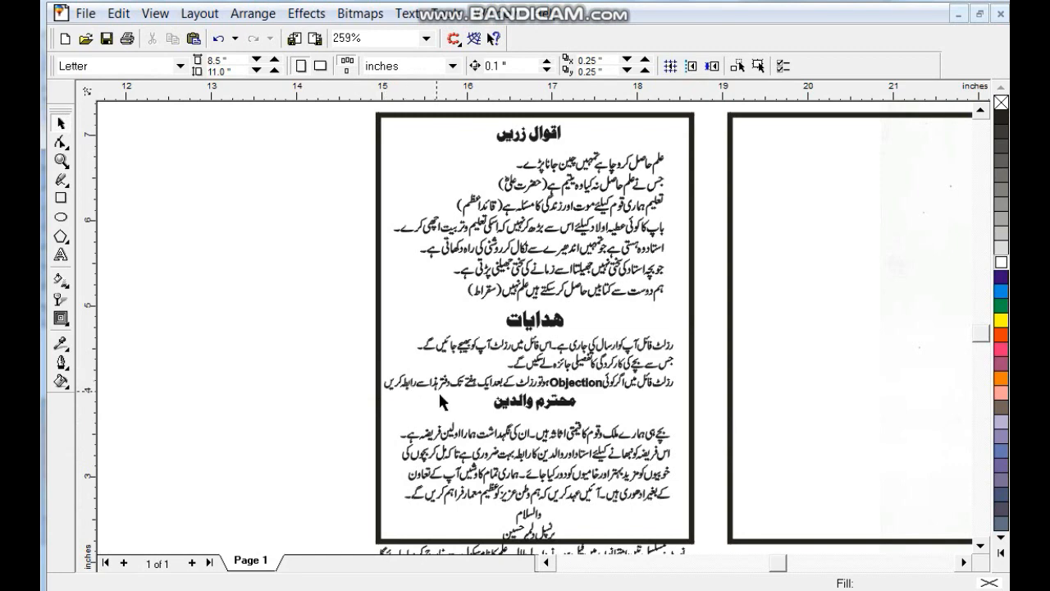
# - Nudge the six text blocks up and move the closing greeting and signature left and up
pyautogui.moveTo(351, 108); pyautogui.dragTo(666, 502)
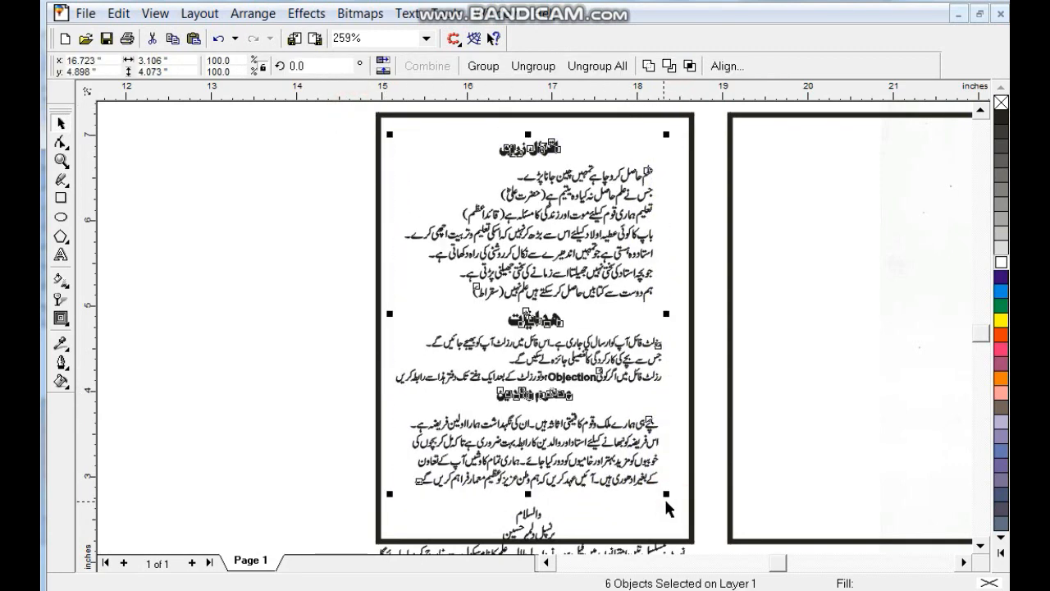
pyautogui.moveTo(568, 215); pyautogui.dragTo(570, 201)
pyautogui.press('Escape')
pyautogui.click(531, 507)
pyautogui.keyDown('shift'); pyautogui.click(537, 532); pyautogui.keyUp('shift')
pyautogui.moveTo(538, 532); pyautogui.dragTo(559, 507)
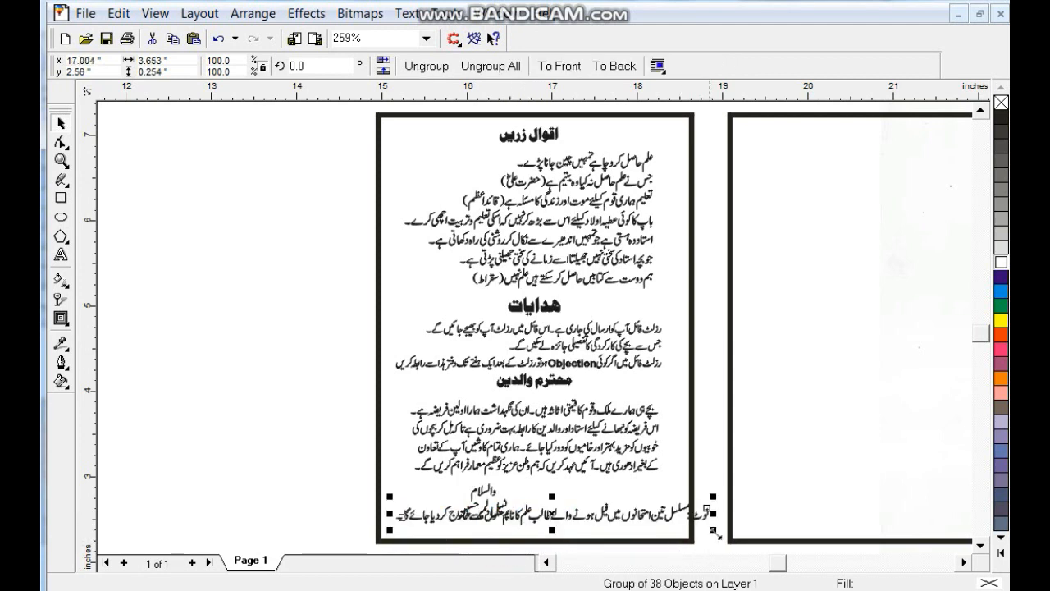
pyautogui.click(717, 531)
# - Shrink the note line and place it along the card's bottom edge
pyautogui.click(675, 506)
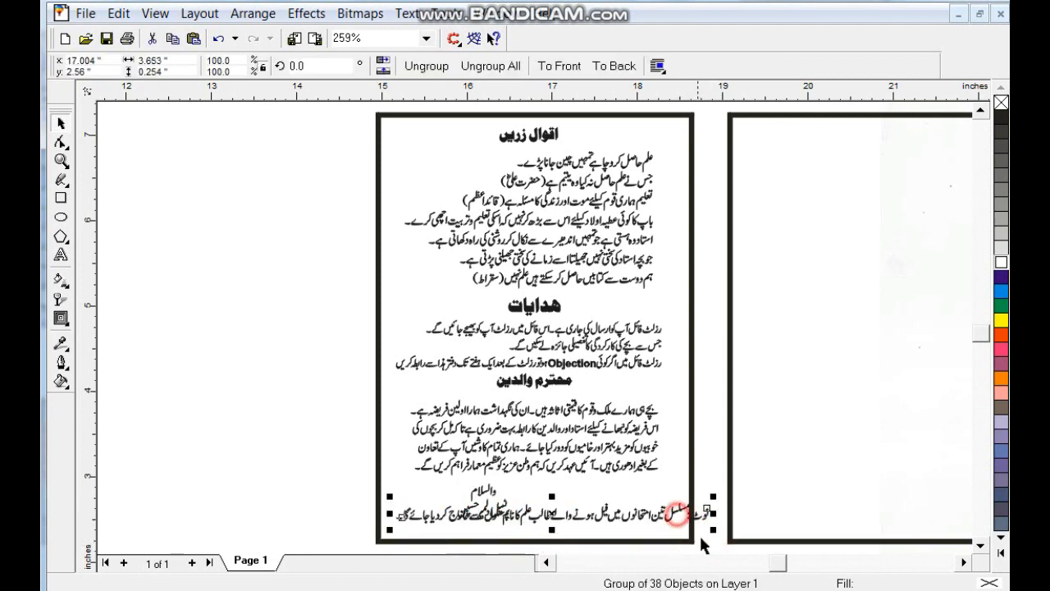
pyautogui.moveTo(710, 534); pyautogui.dragTo(680, 527)
pyautogui.moveTo(650, 515); pyautogui.dragTo(628, 533)
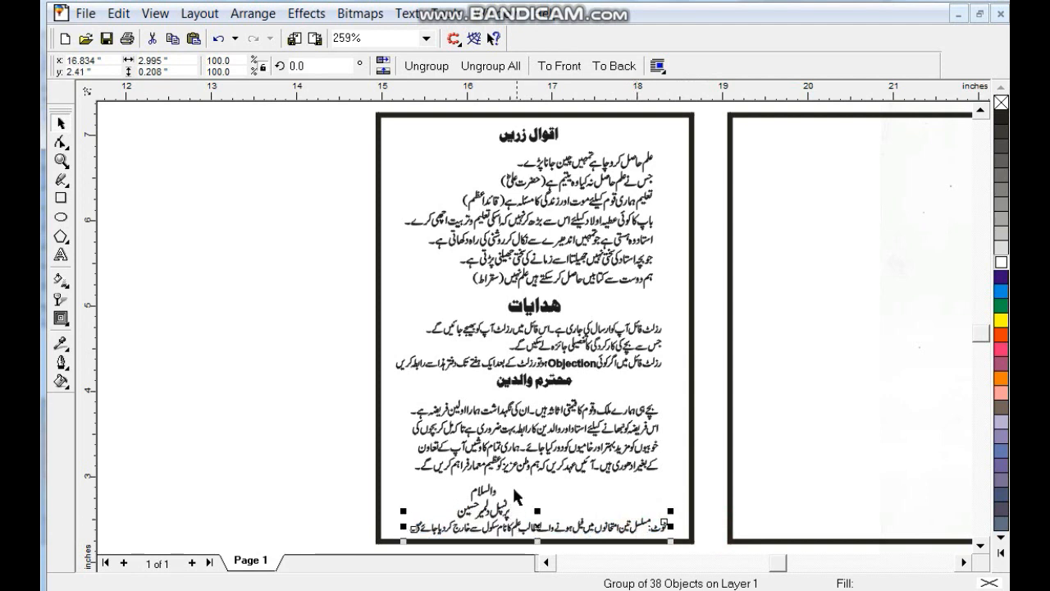
pyautogui.click(273, 283)
# - Shrink the six main text blocks slightly and raise them
pyautogui.moveTo(312, 119); pyautogui.dragTo(662, 472)
pyautogui.moveTo(554, 307); pyautogui.dragTo(554, 299)
pyautogui.click(478, 490)
# - Right-align the principal's signature line with the والسلام greeting
pyautogui.moveTo(481, 493)
pyautogui.mouseDown()
pyautogui.moveTo(474, 482)
pyautogui.moveTo(474, 511)
pyautogui.mouseUp()
pyautogui.hotkey('ctrl', 'z')
pyautogui.keyDown('shift'); pyautogui.click(471, 514); pyautogui.keyUp('shift')
pyautogui.click(462, 501)
pyautogui.click(468, 511)
pyautogui.keyDown('shift'); pyautogui.click(476, 492); pyautogui.keyUp('shift')
pyautogui.press('r')
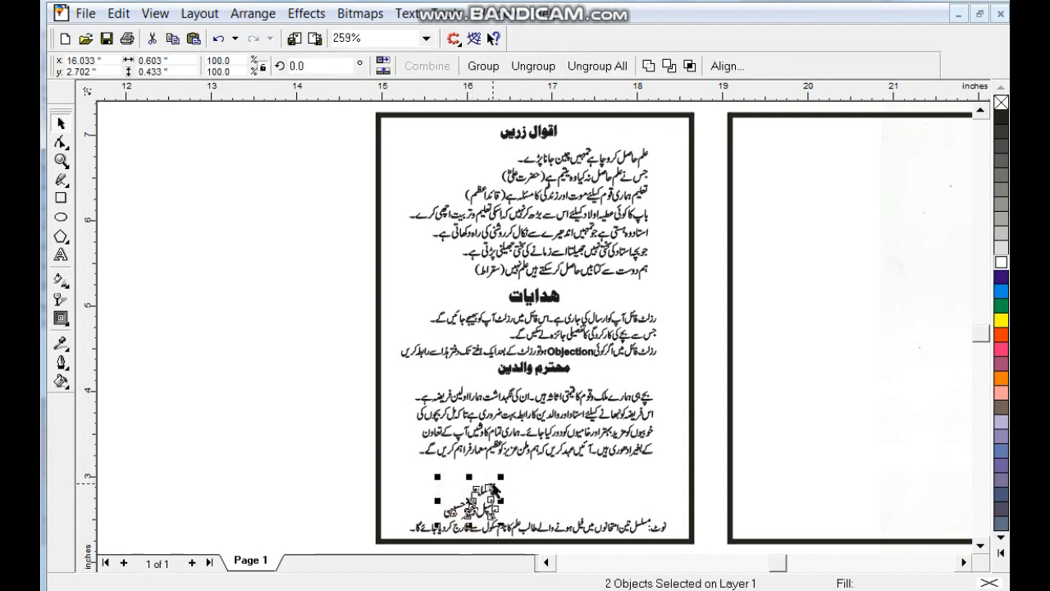
pyautogui.click(416, 469)
pyautogui.moveTo(465, 531); pyautogui.dragTo(486, 496)
pyautogui.click(499, 526)
# - Draw a black-filled rectangle strip over the card's bottom note line
pyautogui.hotkey('shift', 'F2')
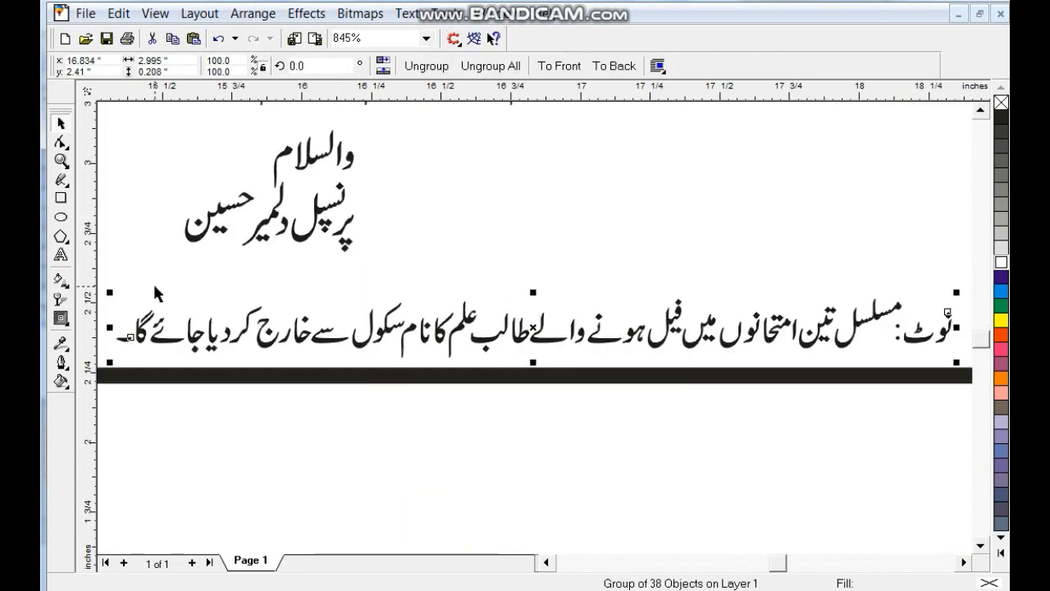
pyautogui.press('F3')
pyautogui.click(62, 203)
pyautogui.moveTo(276, 304)
pyautogui.mouseDown()
pyautogui.moveTo(751, 373)
pyautogui.moveTo(782, 346)
pyautogui.mouseUp()
pyautogui.click(1001, 117)
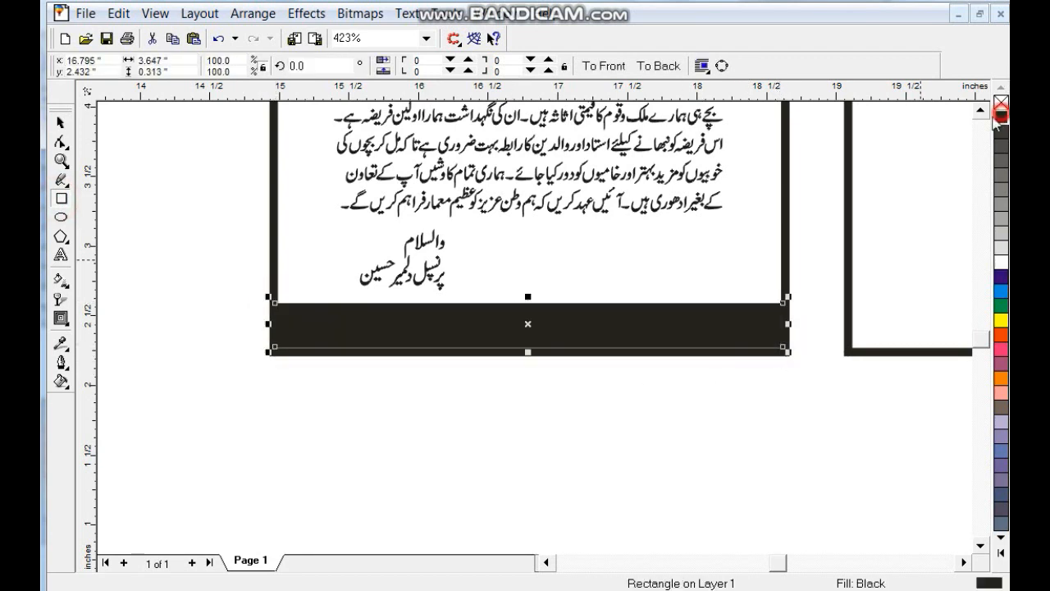
# - Bring the note text in front in white, enlarge it slightly, and remove the strip's outline
pyautogui.click(61, 123)
pyautogui.moveTo(204, 281); pyautogui.dragTo(776, 354)
pyautogui.hotkey('shift', 'pageup')
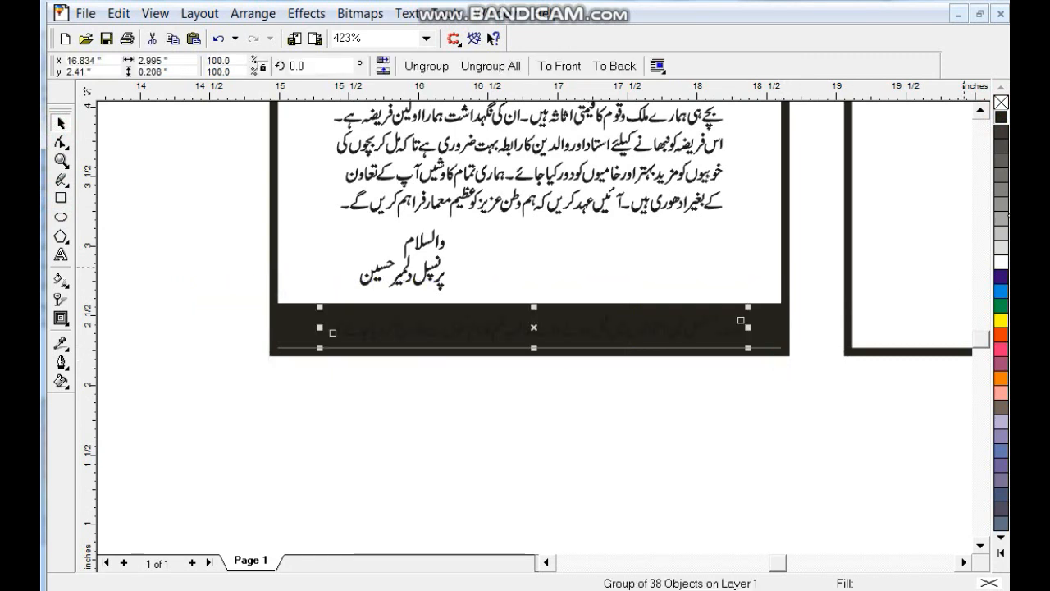
pyautogui.click(1001, 261)
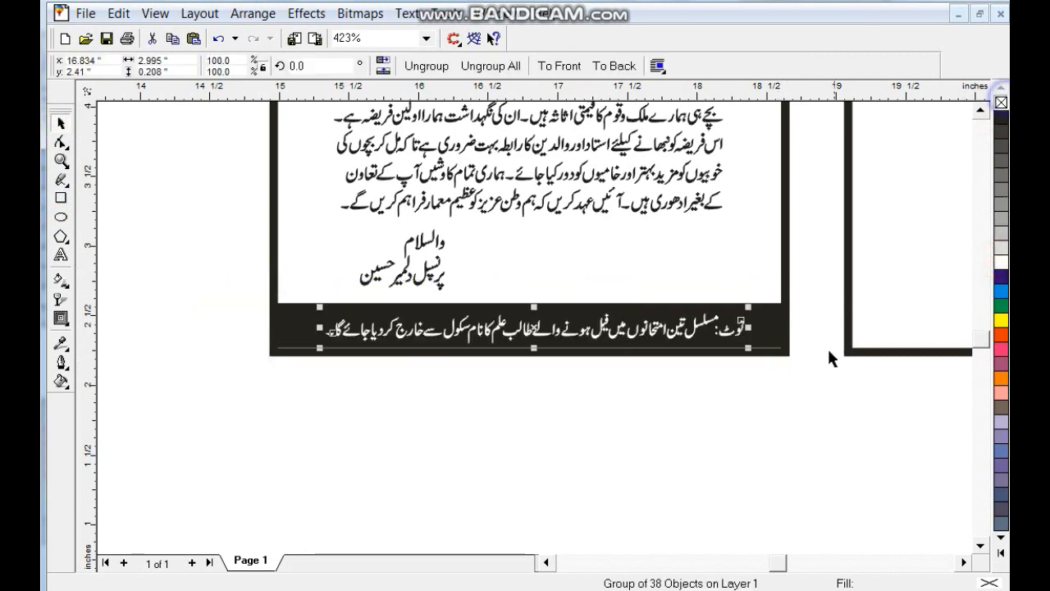
pyautogui.moveTo(748, 348); pyautogui.dragTo(777, 352)
pyautogui.click(778, 322)
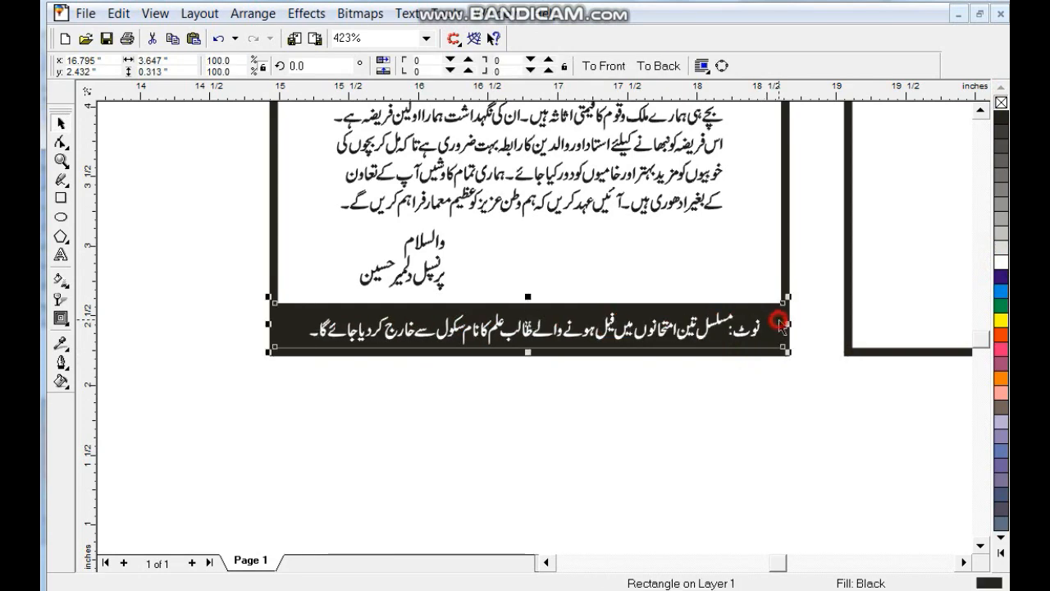
pyautogui.rightClick(1001, 101)
# - Zoom in on the top of the card around the اقوال زریں heading
pyautogui.click(782, 254)
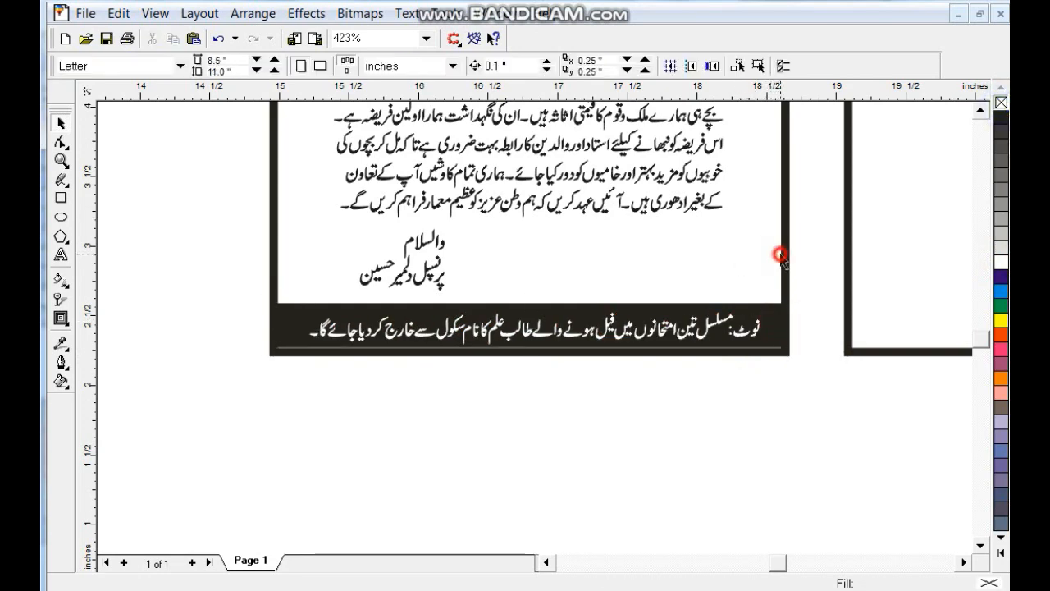
pyautogui.hotkey('shift', 'F2')
pyautogui.press('Escape')
pyautogui.click(61, 161)
pyautogui.moveTo(366, 119); pyautogui.dragTo(756, 251)
pyautogui.click(55, 198)
# - Draw a black rounded box around اقوال زریں and make the heading text white
pyautogui.moveTo(397, 199); pyautogui.dragTo(537, 245)
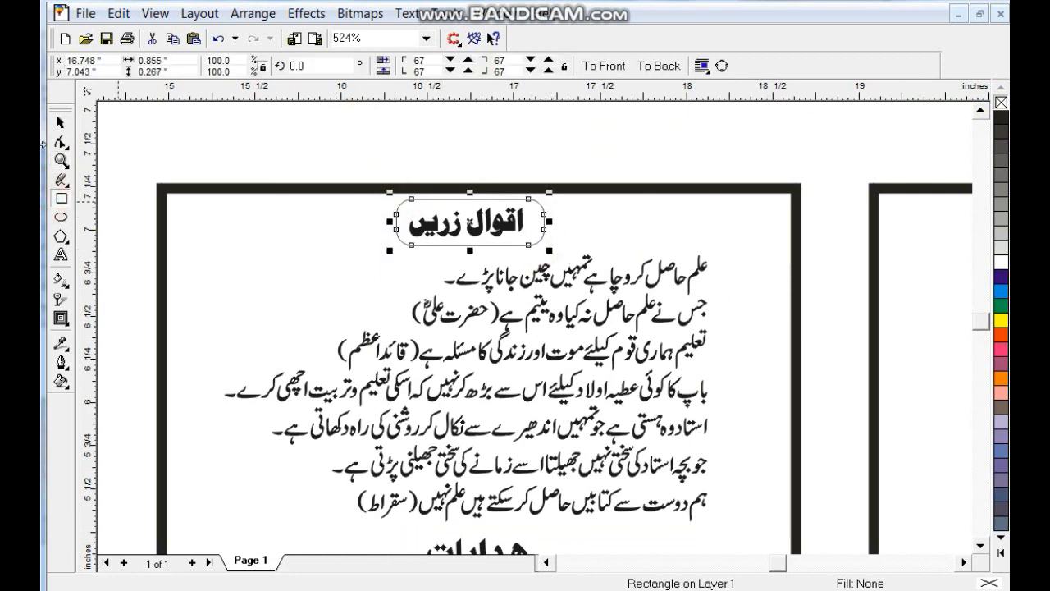
pyautogui.click(59, 125)
pyautogui.click(1002, 116)
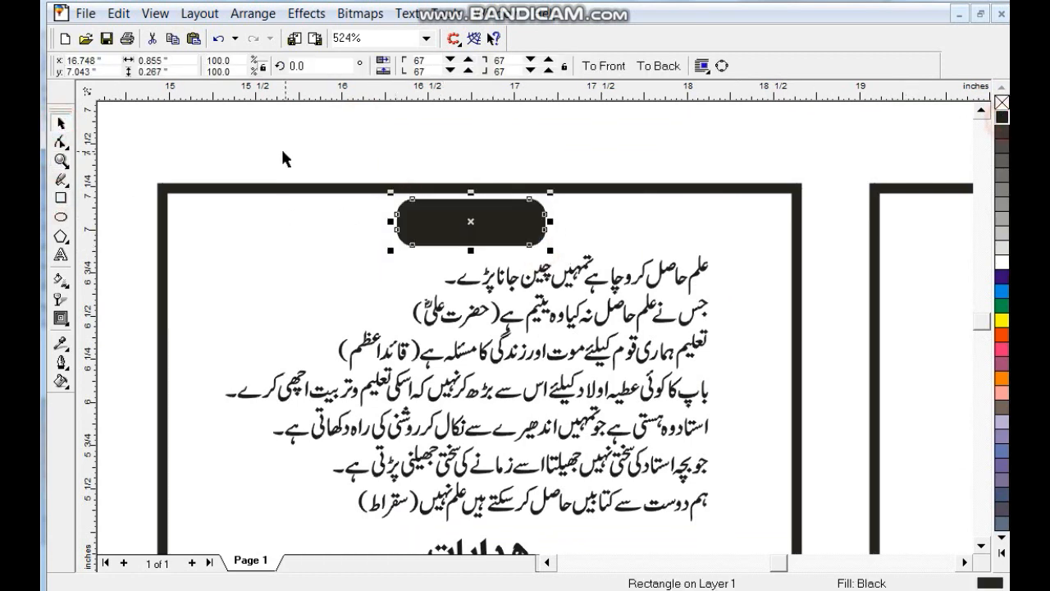
pyautogui.moveTo(545, 146); pyautogui.dragTo(363, 257)
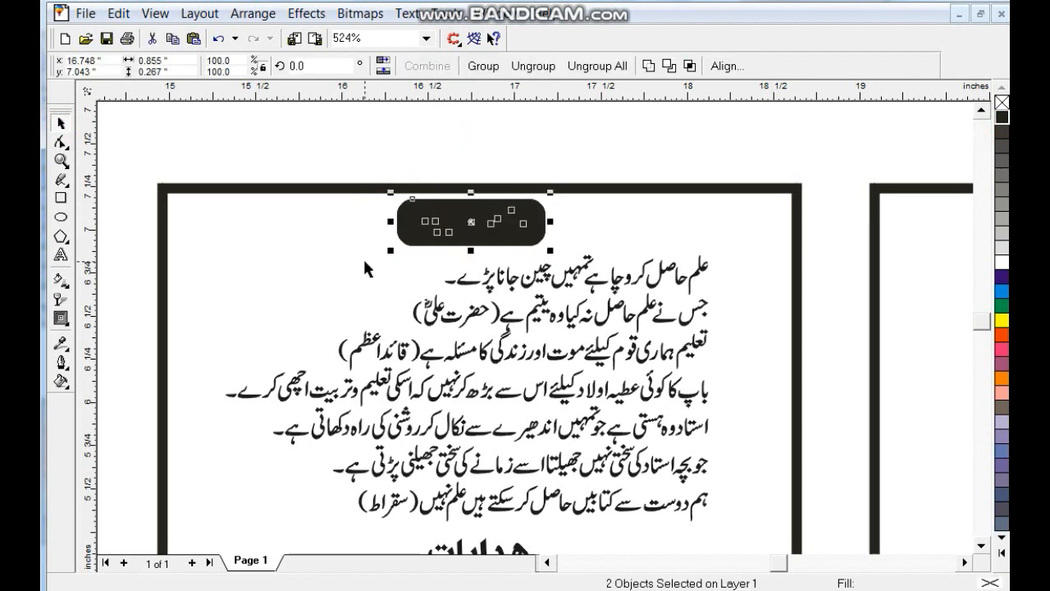
pyautogui.click(507, 241)
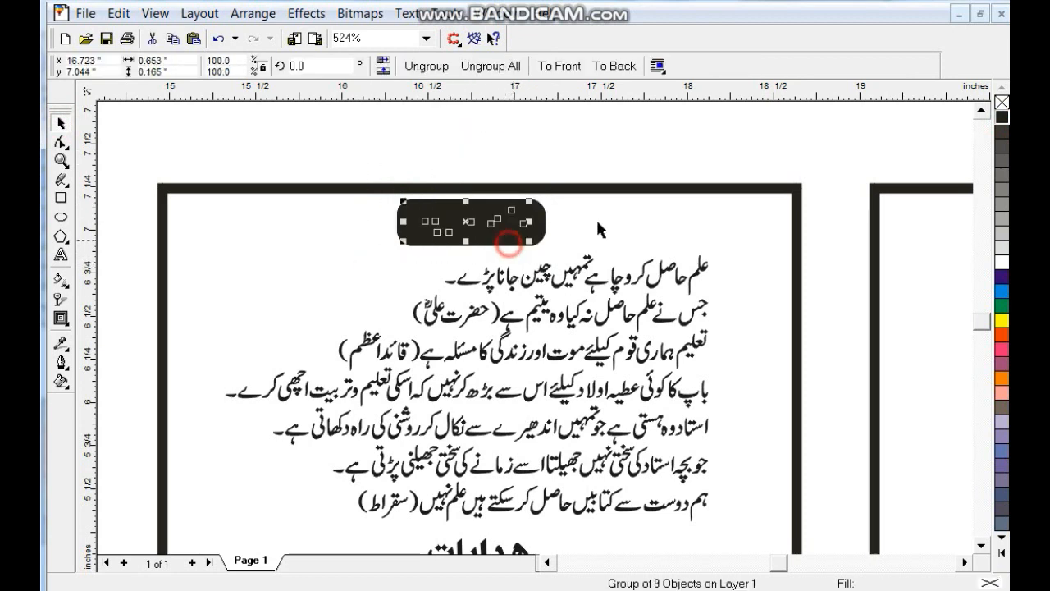
pyautogui.click(1000, 268)
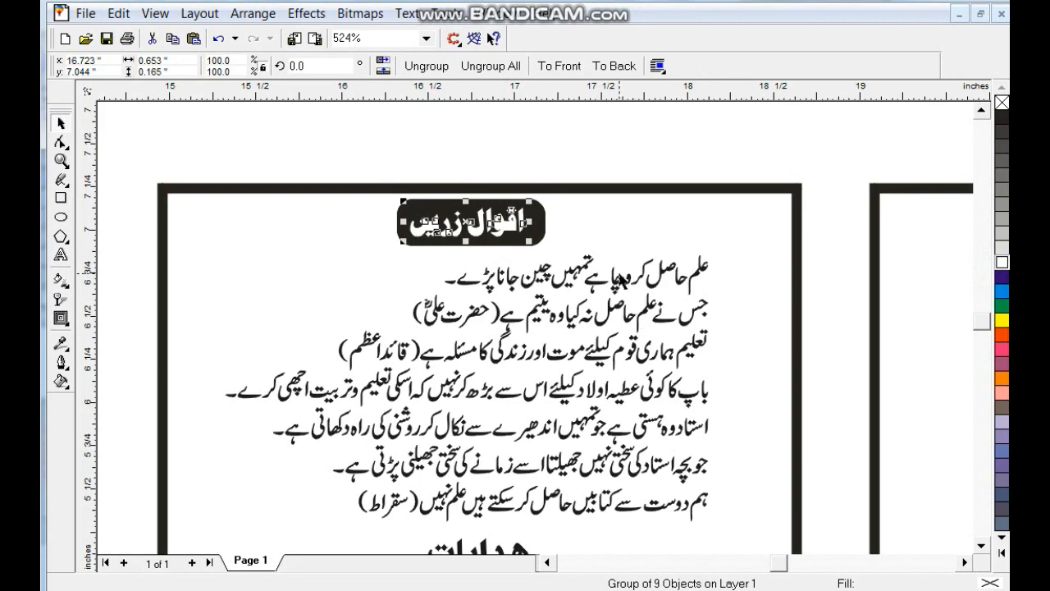
# - Drop a copy of the black box onto the second heading
pyautogui.scroll(-1, 598, 275)
pyautogui.moveTo(569, 133); pyautogui.dragTo(556, 373)
pyautogui.rightClick(566, 297)
# - Copy the box onto محترم والدین, make that text white, shrink it, and centre it on the box
pyautogui.rightClick(557, 373)
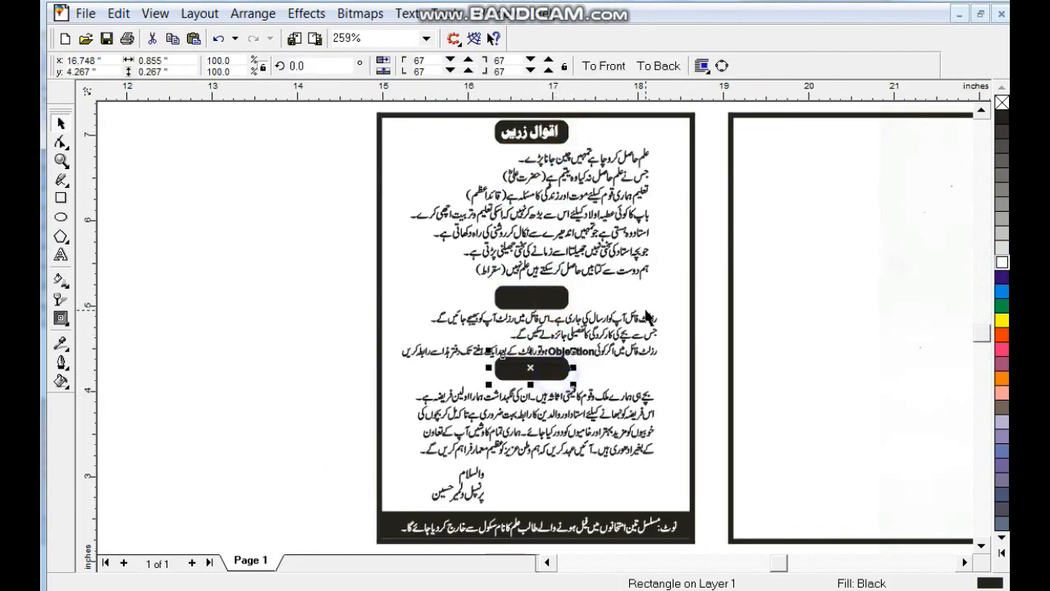
pyautogui.hotkey('shift', 'F2')
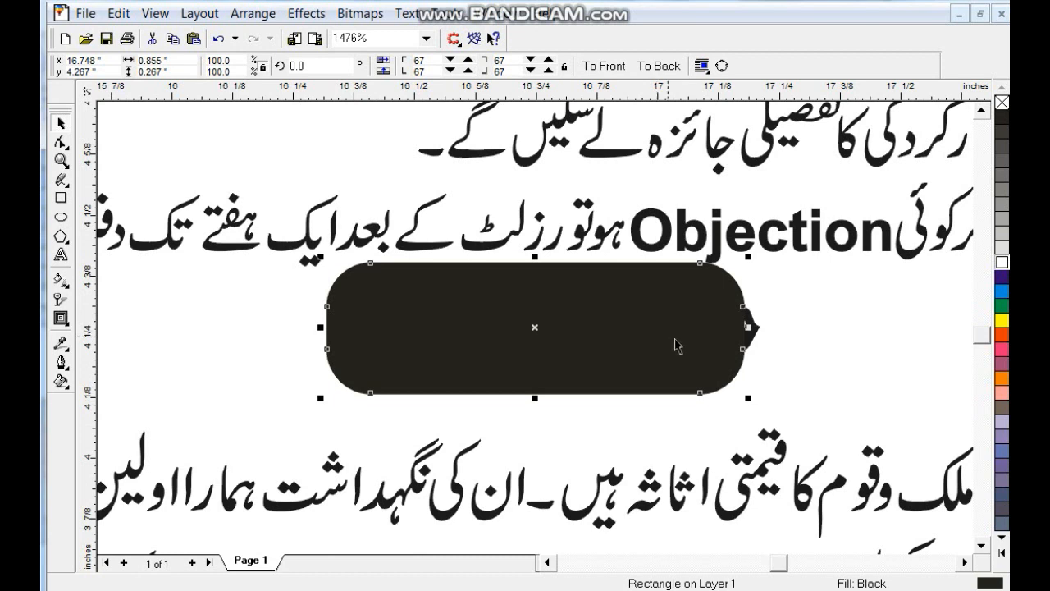
pyautogui.click(755, 330)
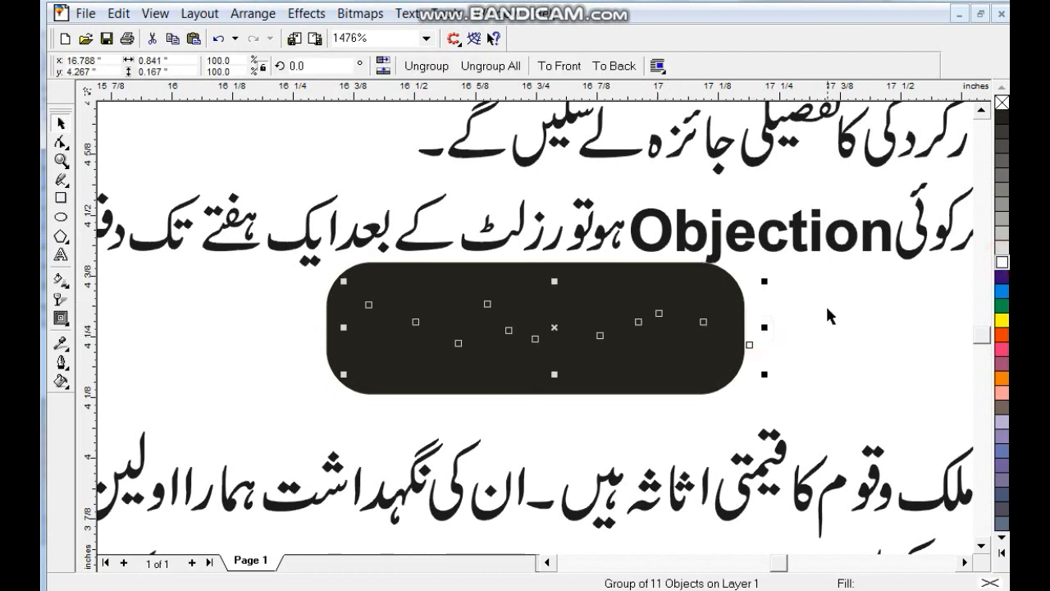
pyautogui.click(1002, 261)
pyautogui.click(720, 336)
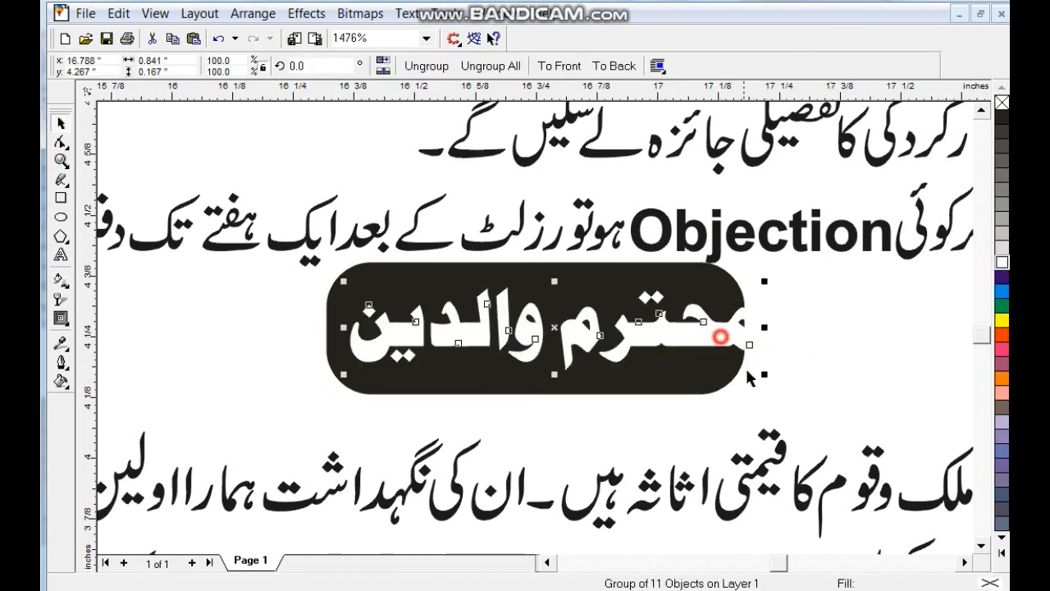
pyautogui.moveTo(763, 373); pyautogui.dragTo(730, 374)
pyautogui.keyDown('shift'); pyautogui.click(730, 375); pyautogui.keyUp('shift')
pyautogui.press('c')
pyautogui.press('e')
pyautogui.moveTo(632, 319); pyautogui.dragTo(636, 354)
pyautogui.press('F3')
pyautogui.press('F3')
# - Make the هدایات heading text white over its black box
pyautogui.click(549, 239)
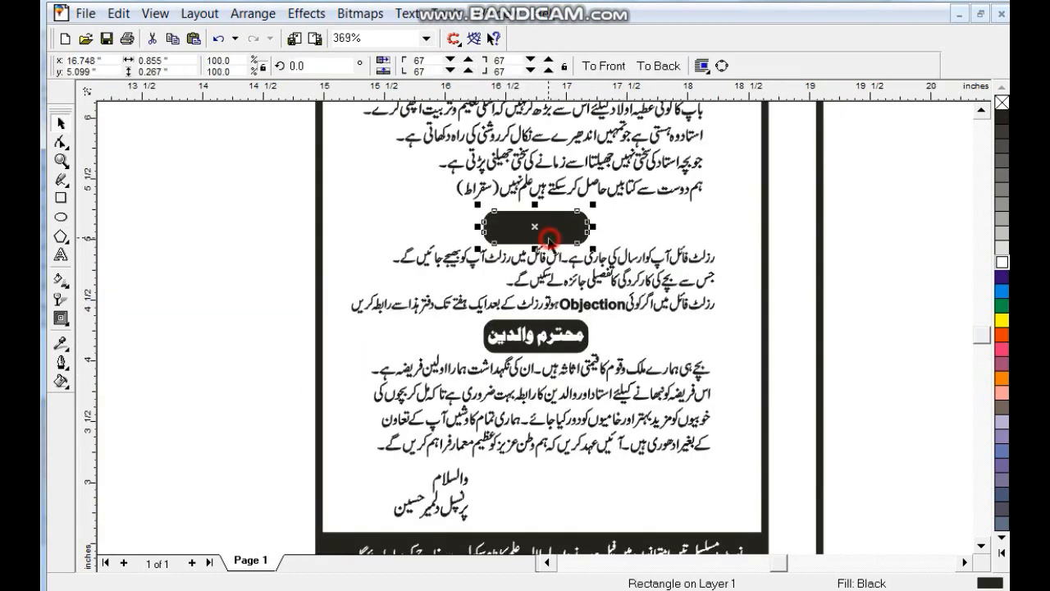
pyautogui.press('Escape')
pyautogui.click(548, 228)
pyautogui.moveTo(826, 210); pyautogui.dragTo(494, 246)
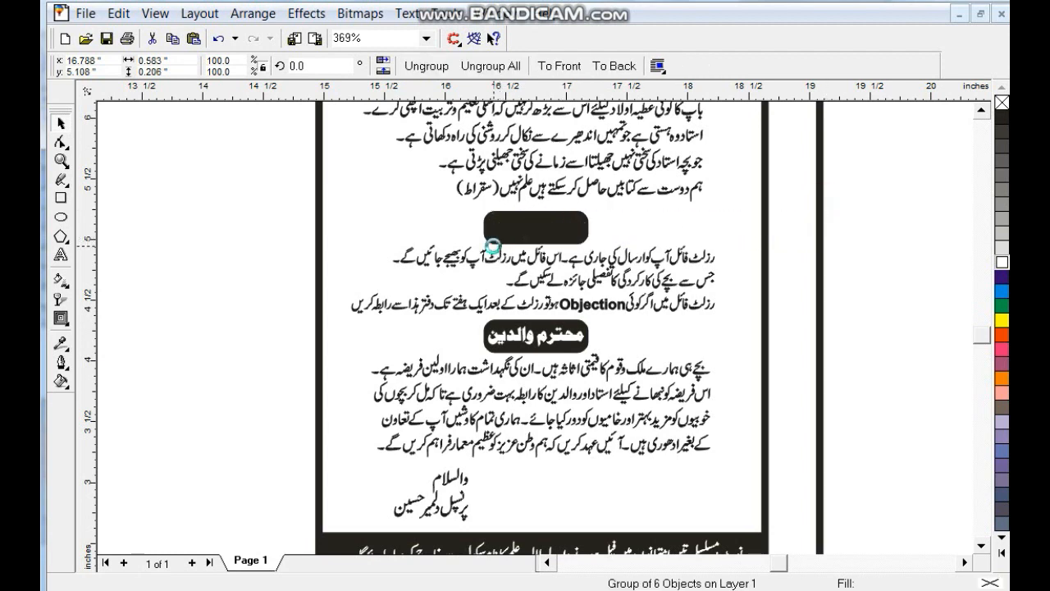
pyautogui.click(1001, 262)
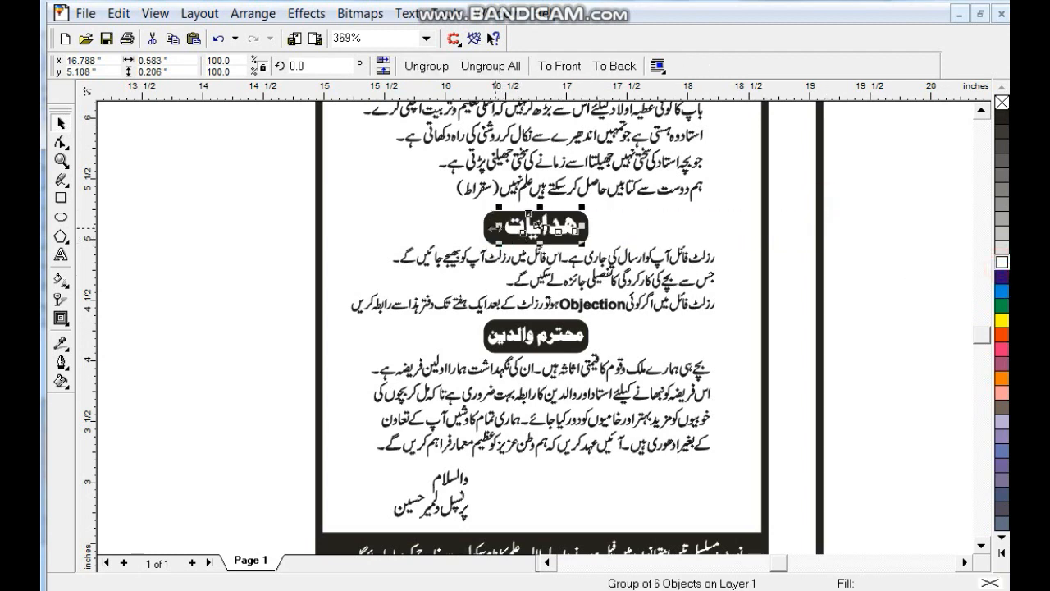
pyautogui.keyDown('shift'); pyautogui.click(505, 216); pyautogui.keyUp('shift')
pyautogui.click(273, 364)
# - Frame the parents' section with a rectangle, 2-point outline behind fill, scaled with image
pyautogui.click(61, 198)
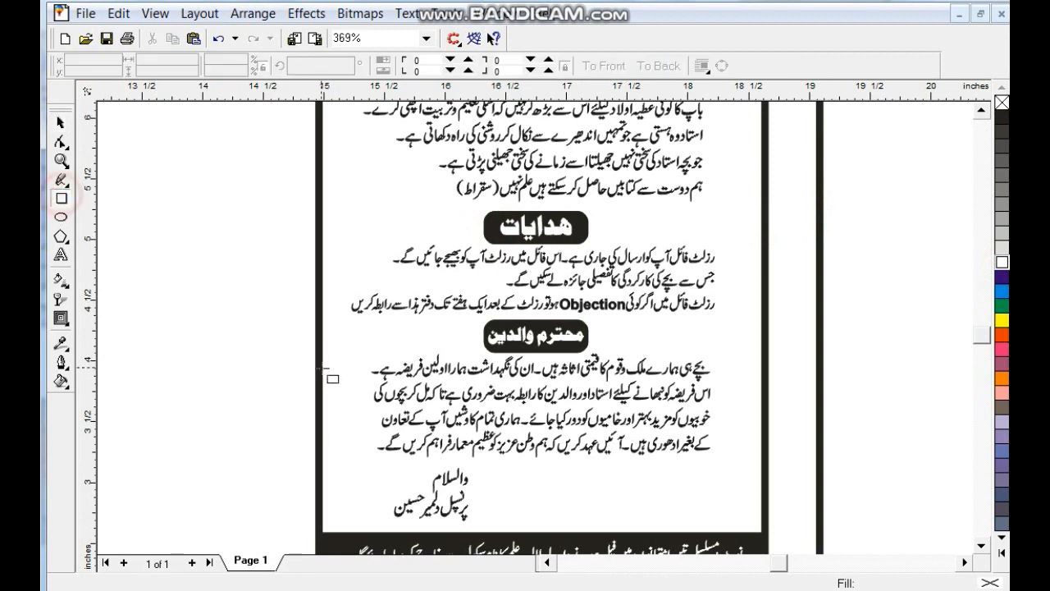
pyautogui.moveTo(354, 334); pyautogui.dragTo(720, 532)
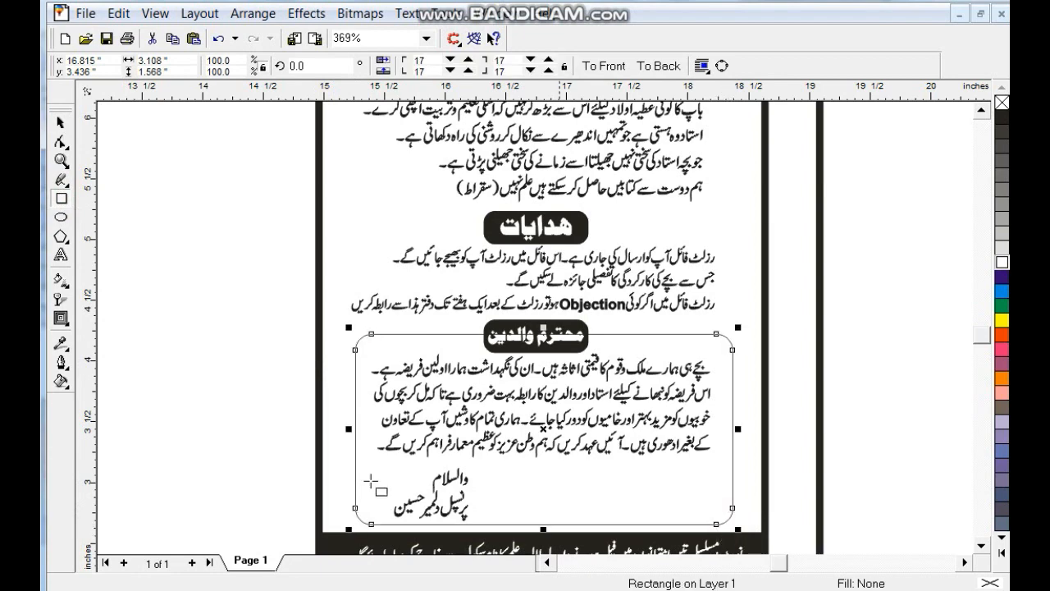
pyautogui.click(63, 363)
pyautogui.click(93, 368)
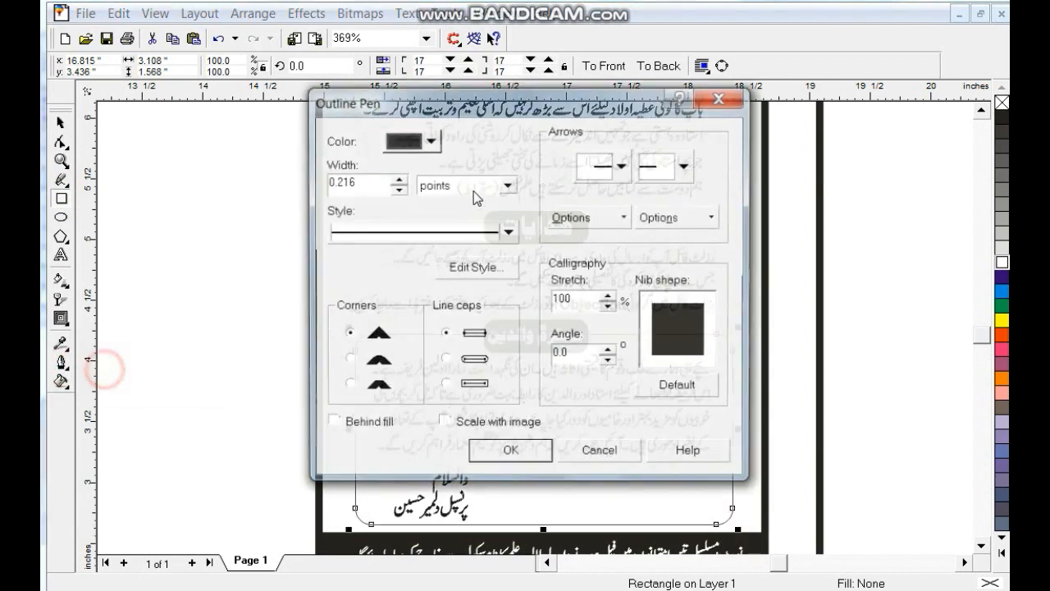
pyautogui.write('2')
pyautogui.click(331, 423)
pyautogui.click(443, 423)
pyautogui.click(510, 452)
# - Give the parents' section box a white fill behind its text
pyautogui.click(59, 124)
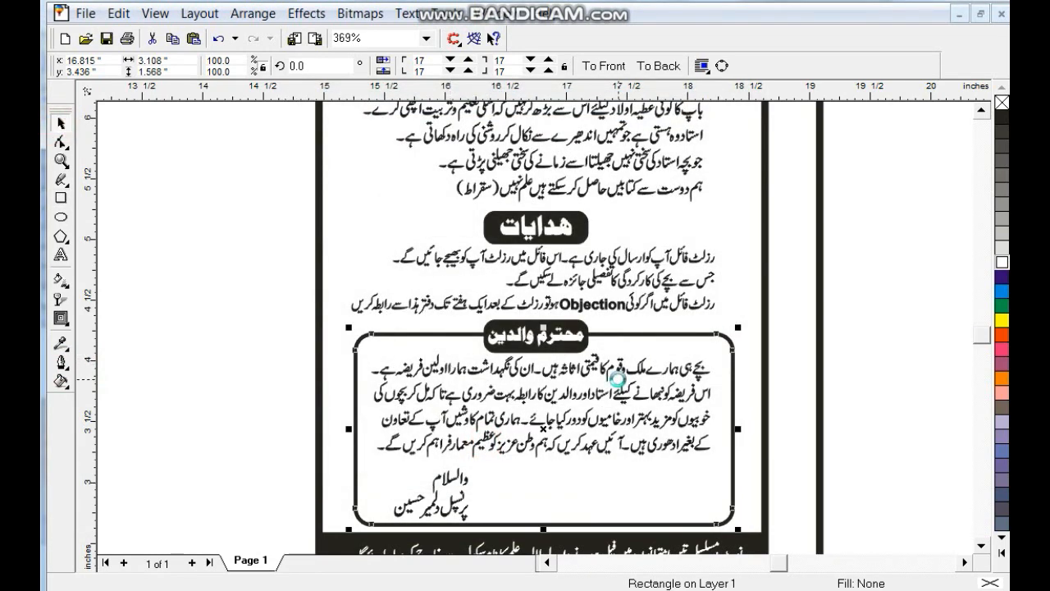
pyautogui.click(1003, 261)
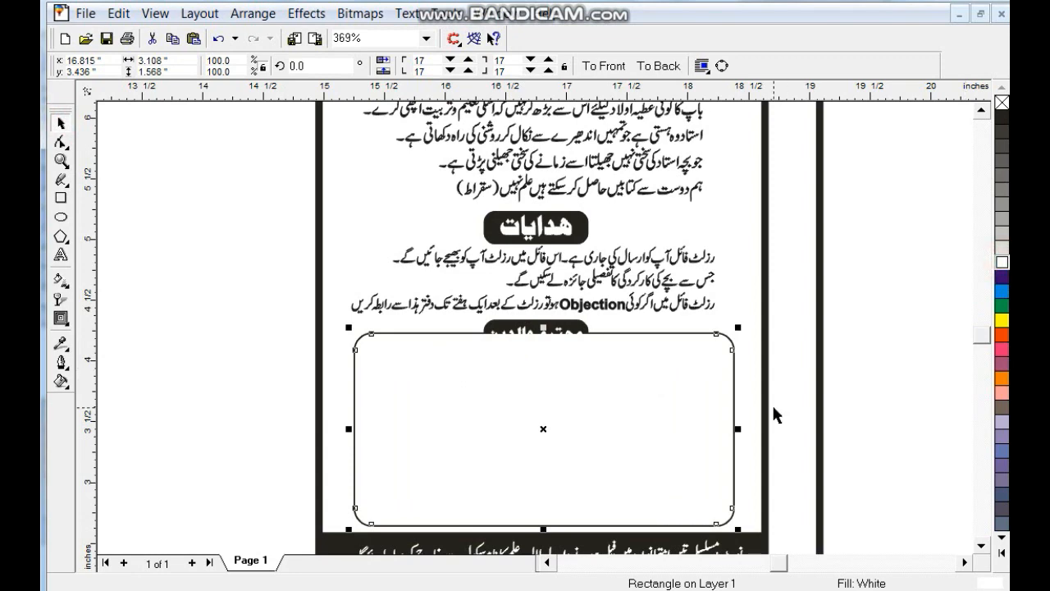
pyautogui.keyDown('shift'); pyautogui.click(587, 341); pyautogui.keyUp('shift')
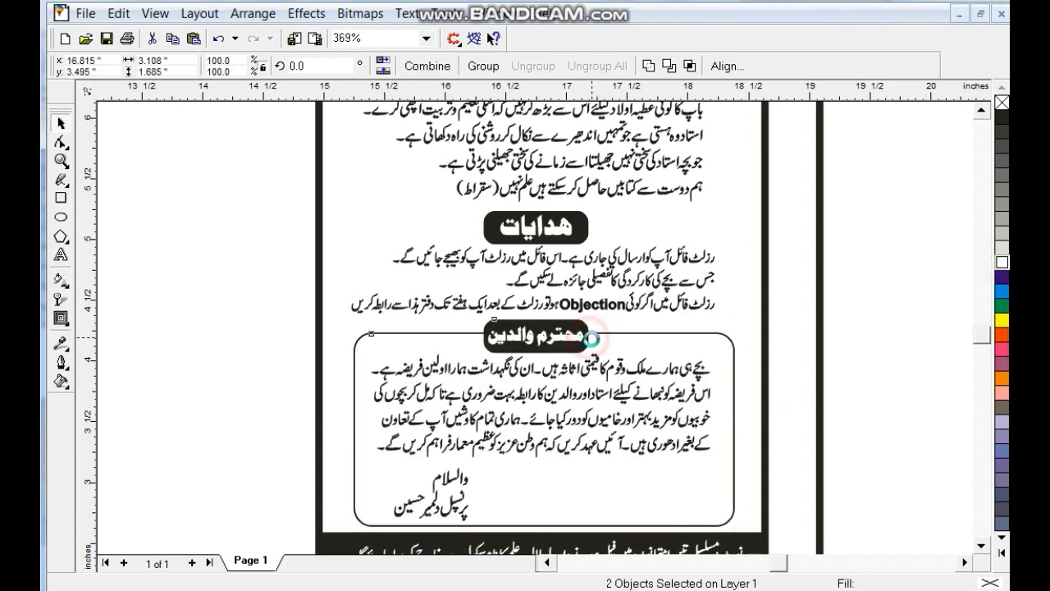
pyautogui.click(775, 416)
pyautogui.press('F3')
# - Save the drawing and bring the green fee card scan into view
pyautogui.moveTo(373, 127); pyautogui.dragTo(902, 493)
pyautogui.hotkey('shift', 'F2')
pyautogui.press('Escape')
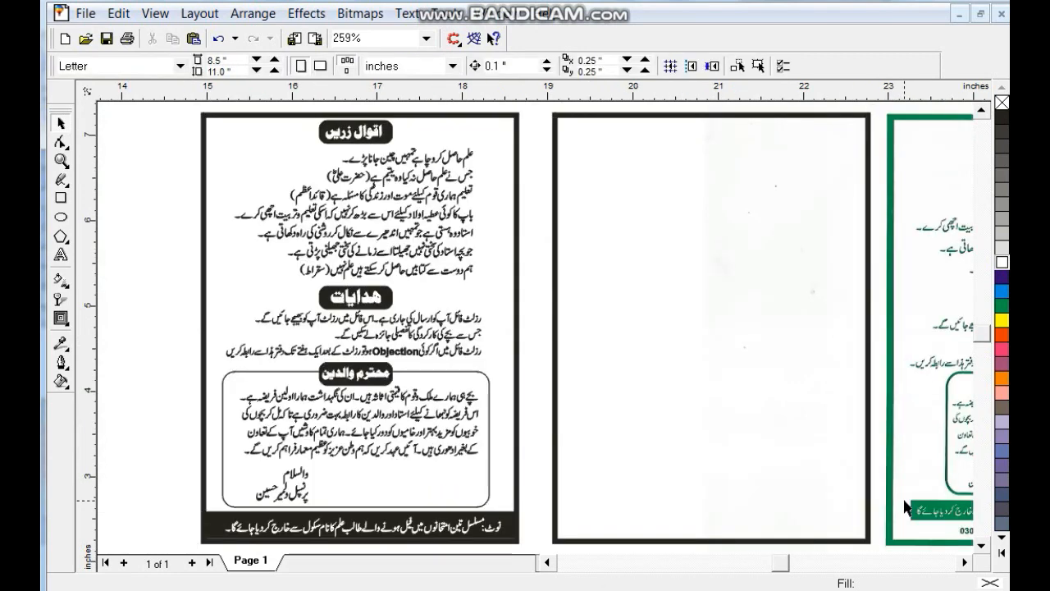
pyautogui.hotkey('ctrl', 's')
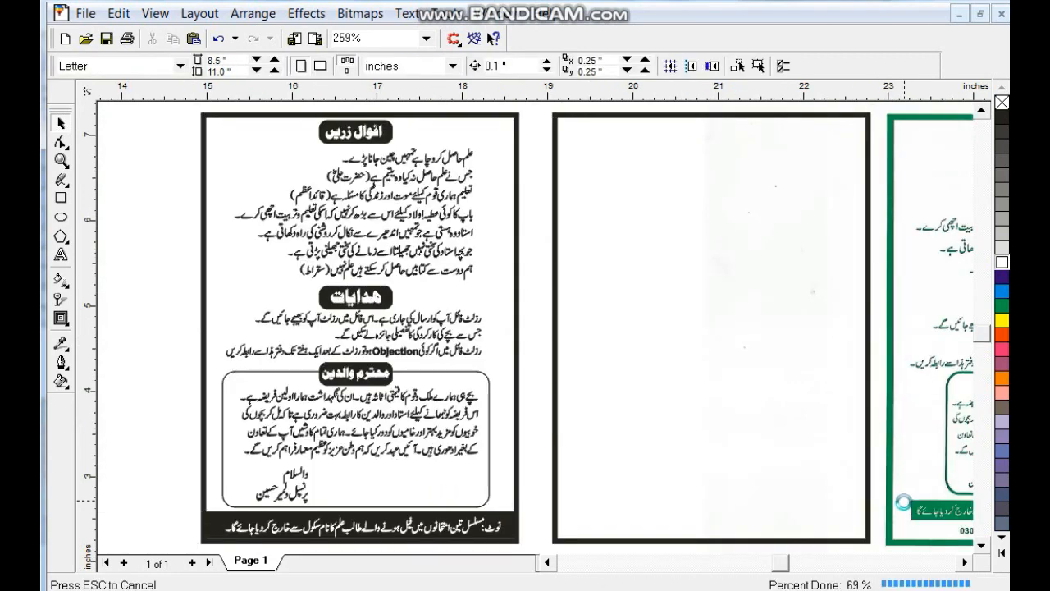
pyautogui.press('F3')
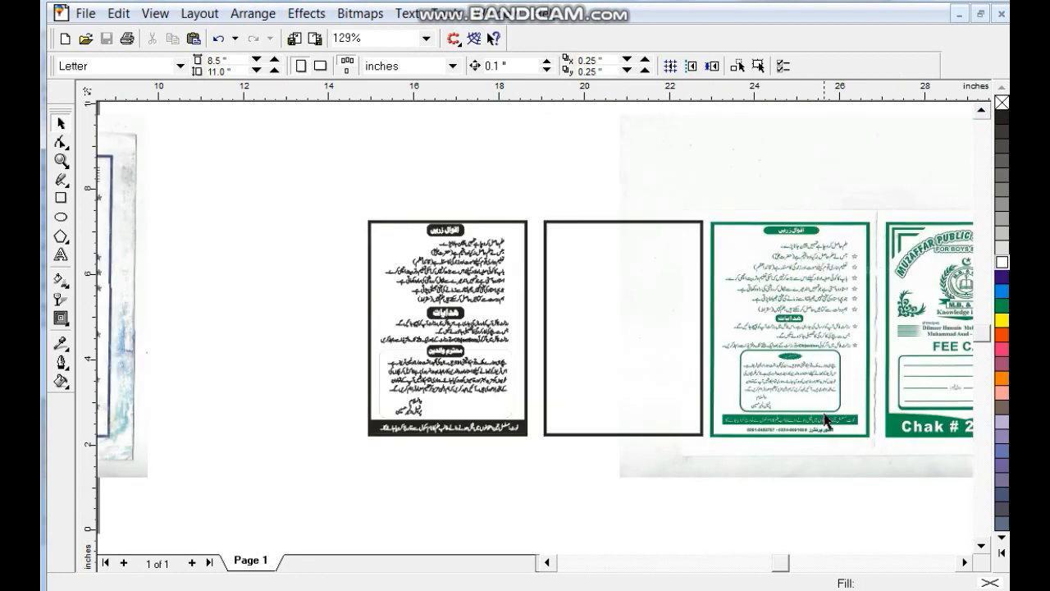
pyautogui.click(825, 331)
pyautogui.click(907, 315)
pyautogui.hotkey('shift', 'F2')
pyautogui.click(867, 351)
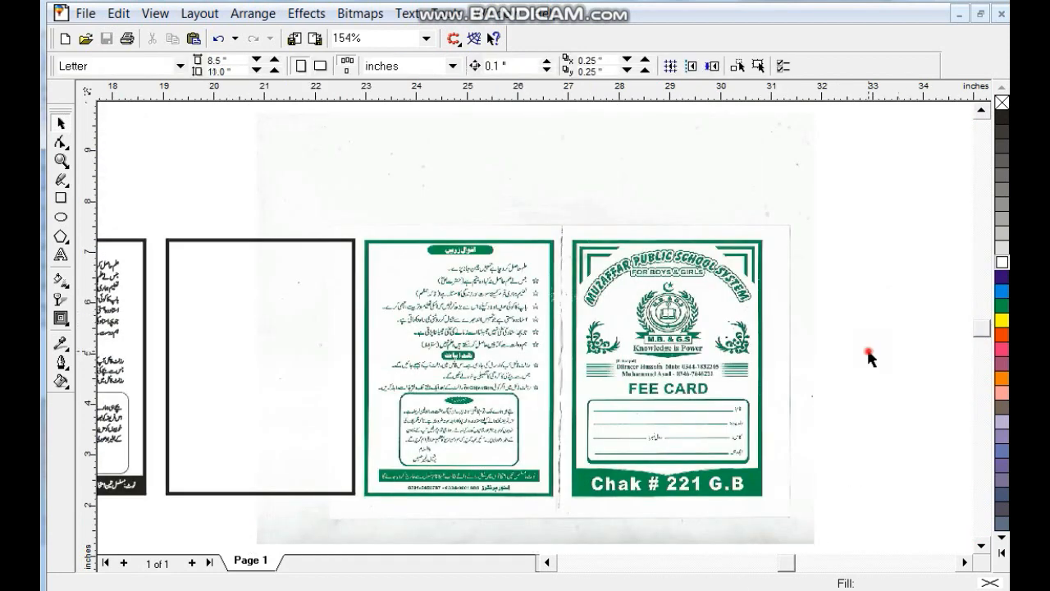
# - Open the Import dialog from the canvas menu and browse the new work coreldraw folder
pyautogui.rightClick(884, 265)
pyautogui.click(844, 344)
pyautogui.click(314, 220)
pyautogui.scroll(-10, 316, 223)
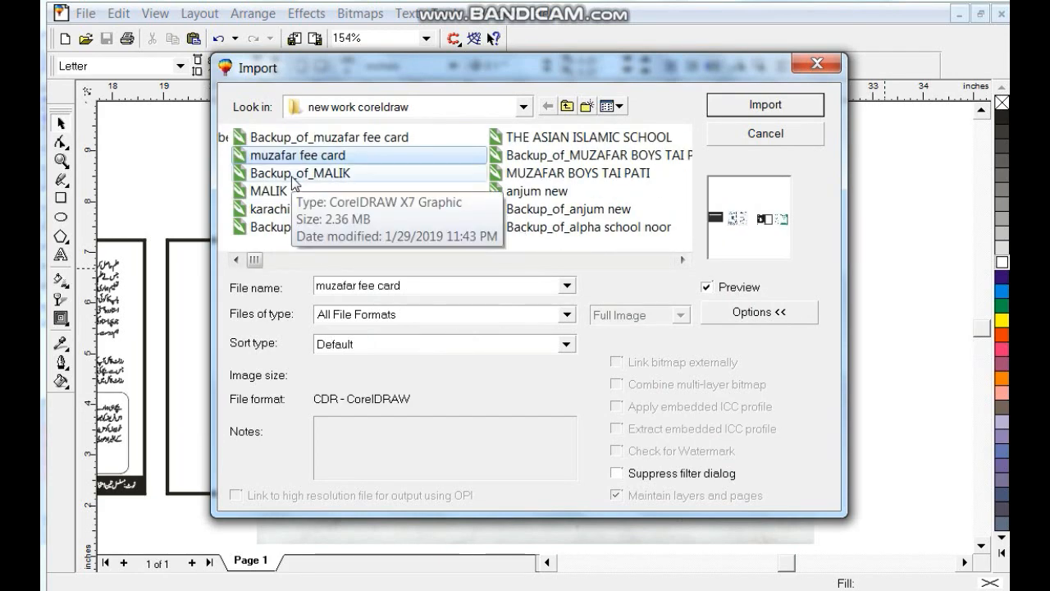
# - Import MUZAFAR BOYS TAI PATI and position its logo group over the scan's printed logo
pyautogui.press('m')
pyautogui.press('m')
pyautogui.doubleClick(294, 182)
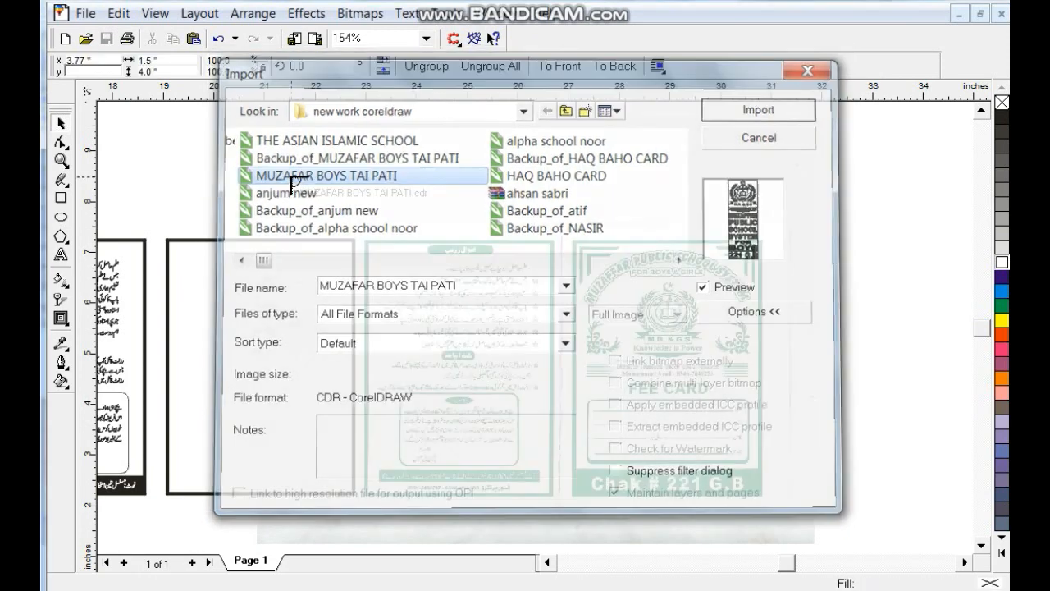
pyautogui.click(865, 288)
pyautogui.click(416, 73)
pyautogui.press('Escape')
pyautogui.moveTo(903, 337); pyautogui.dragTo(677, 329)
pyautogui.scroll(3, 678, 329)
pyautogui.moveTo(565, 336); pyautogui.dragTo(566, 318)
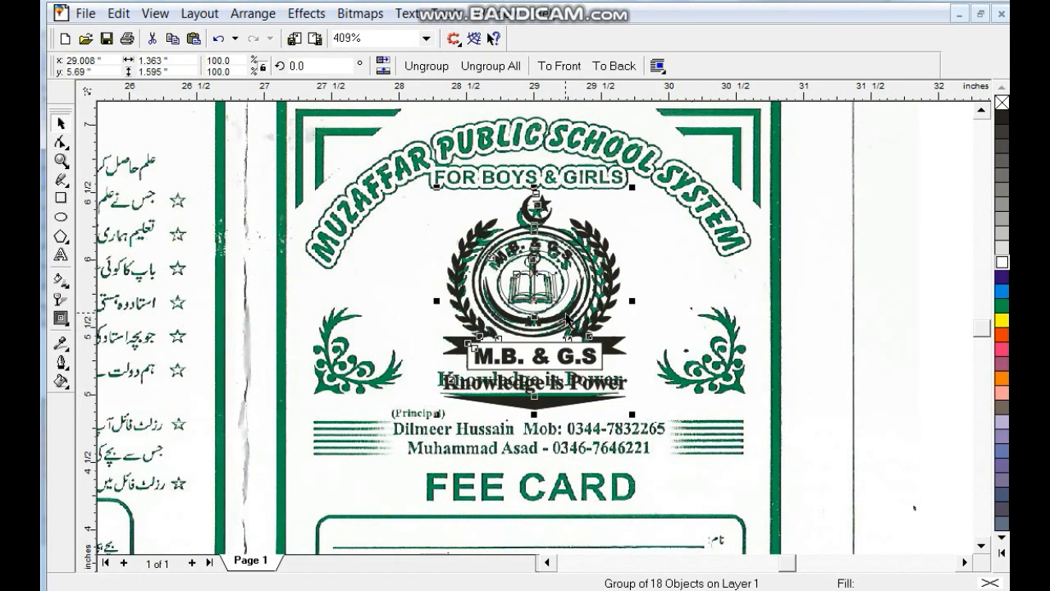
# - Shrink the logo slightly and type 'MUZAFFAR PUBLIC SCHOOL SYSTEM' on the card
pyautogui.moveTo(633, 415); pyautogui.dragTo(626, 407)
pyautogui.click(64, 258)
pyautogui.click(153, 405)
pyautogui.write('MUZZ')
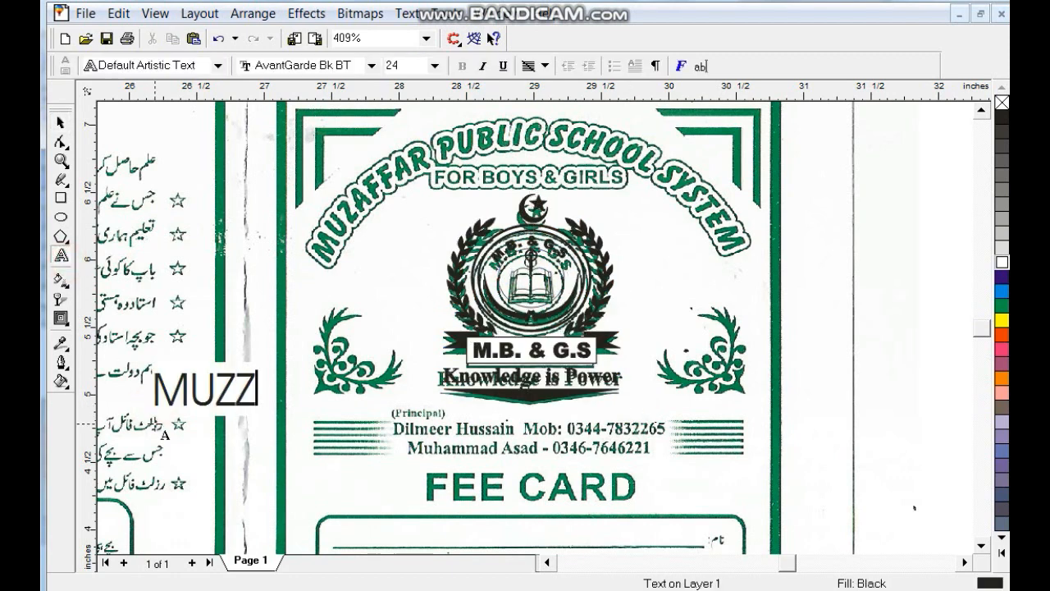
pyautogui.press('BackSpace')
pyautogui.write('AFFA')
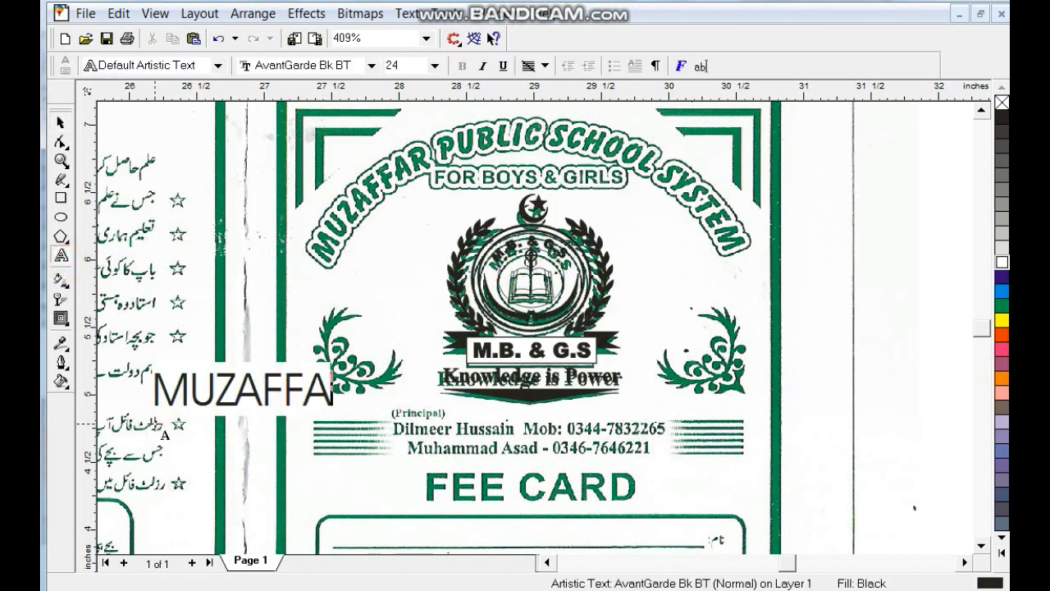
pyautogui.write('R PUBLIC SCHOOL SYSTEM')
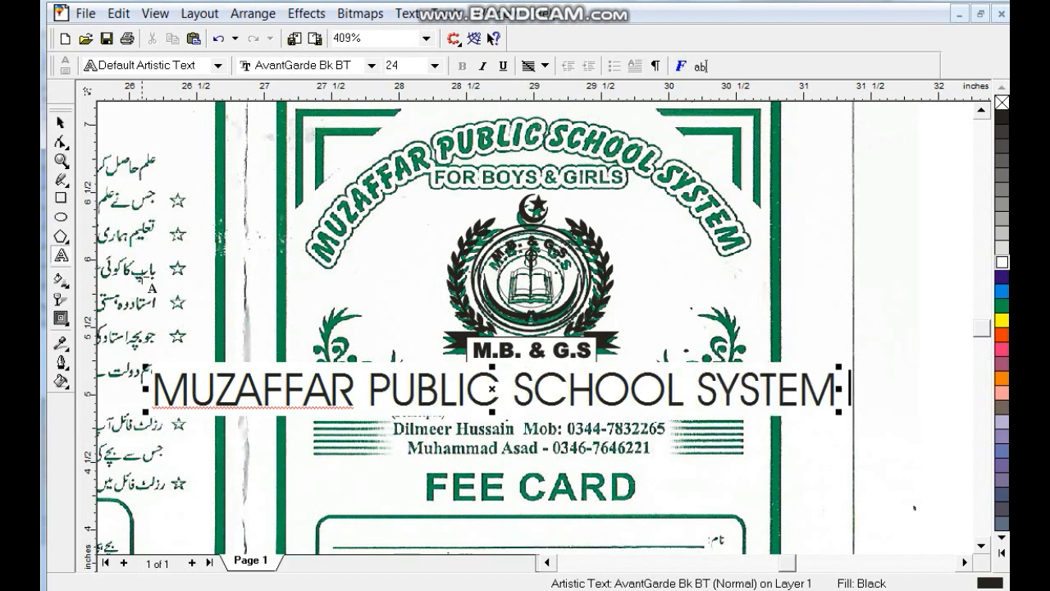
# - Set the school name in Balloon XBd BT and draw a 3.484-inch circle over it
pyautogui.click(59, 122)
pyautogui.click(491, 67)
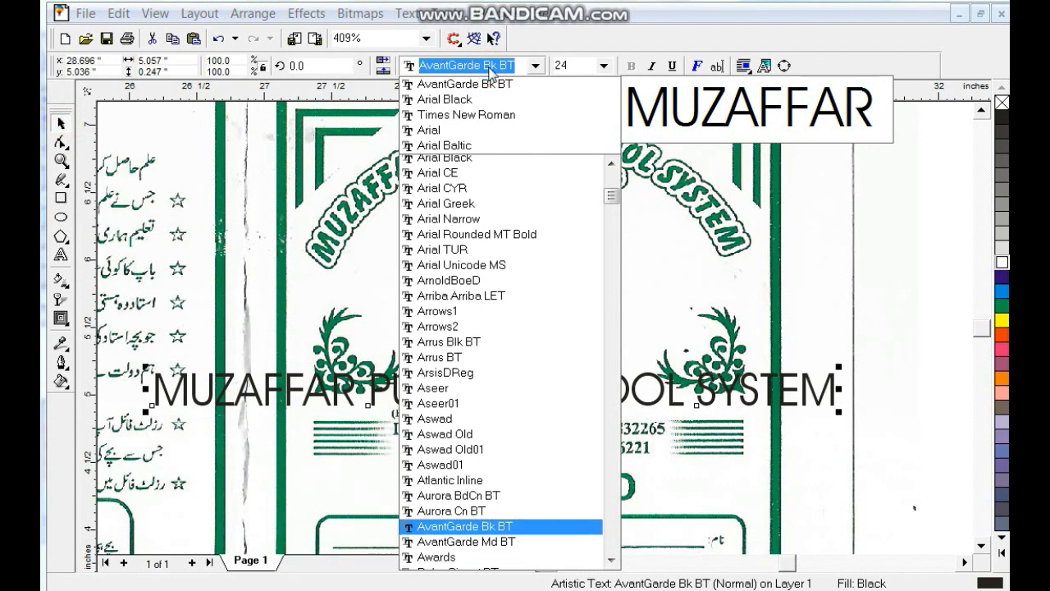
pyautogui.press('Down')
pyautogui.press('Down')
pyautogui.press('Down')
pyautogui.press('Down')
pyautogui.press('Down')
pyautogui.press('Down')
pyautogui.press('Return')
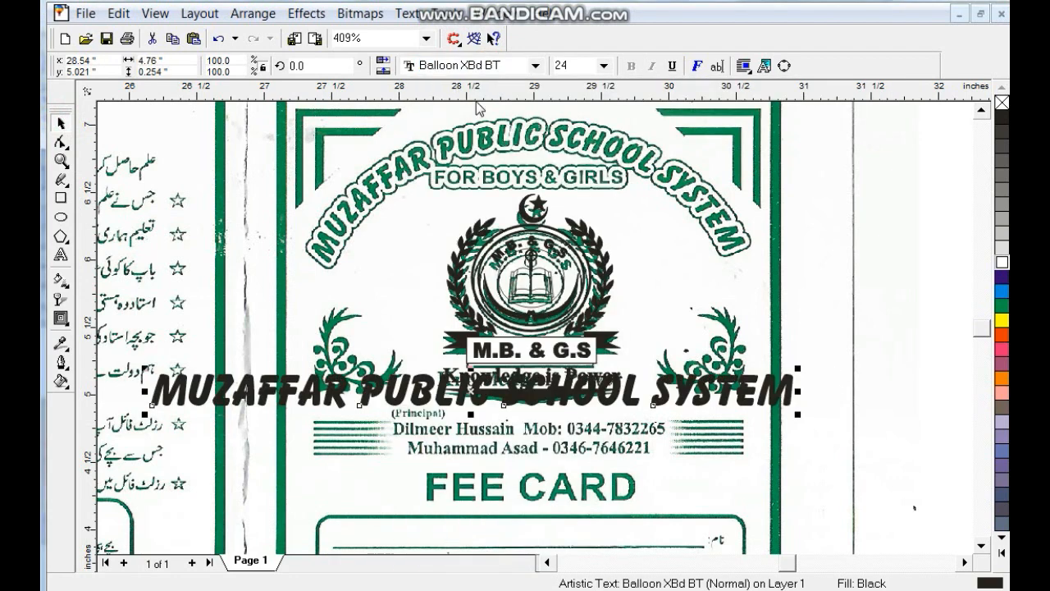
pyautogui.click(61, 219)
pyautogui.moveTo(324, 162)
pyautogui.mouseDown()
pyautogui.moveTo(697, 535)
pyautogui.moveTo(794, 561)
pyautogui.mouseUp()
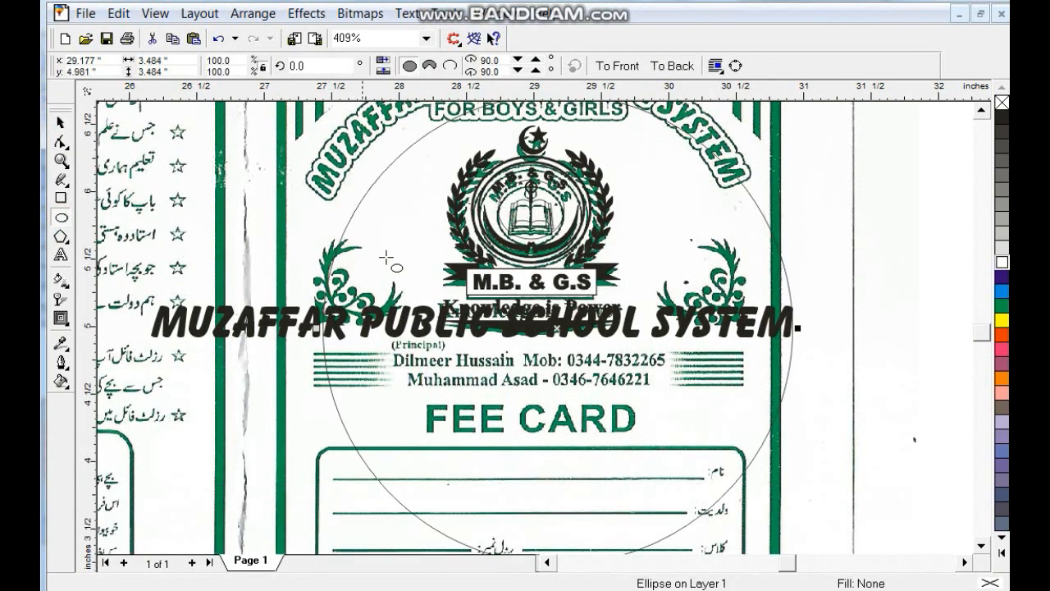
# - Fill the circle 20% black and shrink the school name text
pyautogui.click(60, 123)
pyautogui.click(1002, 261)
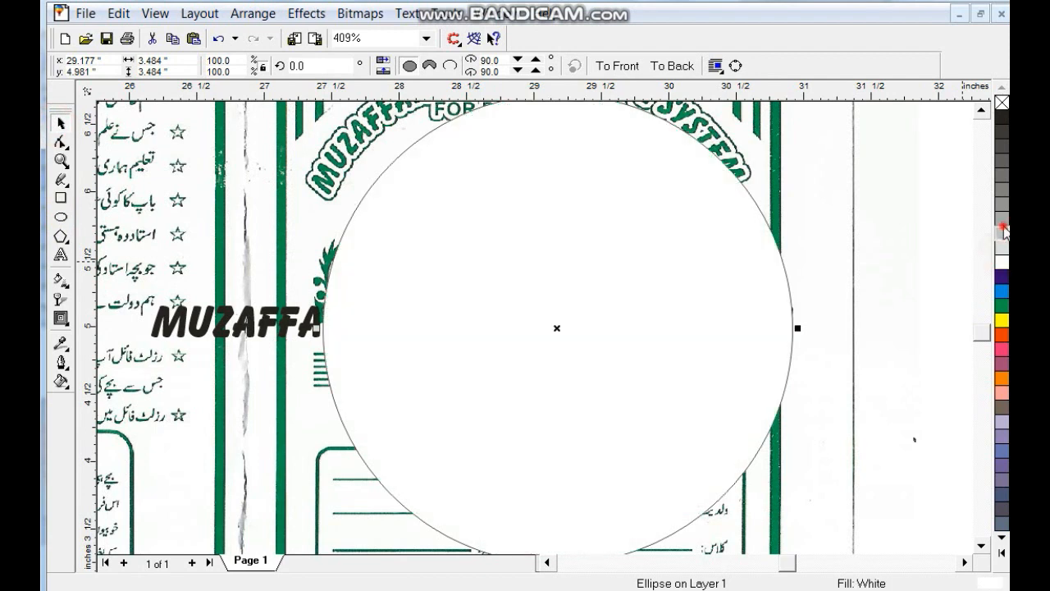
pyautogui.click(1002, 233)
pyautogui.click(981, 110)
pyautogui.click(981, 109)
pyautogui.moveTo(643, 359); pyautogui.dragTo(618, 348)
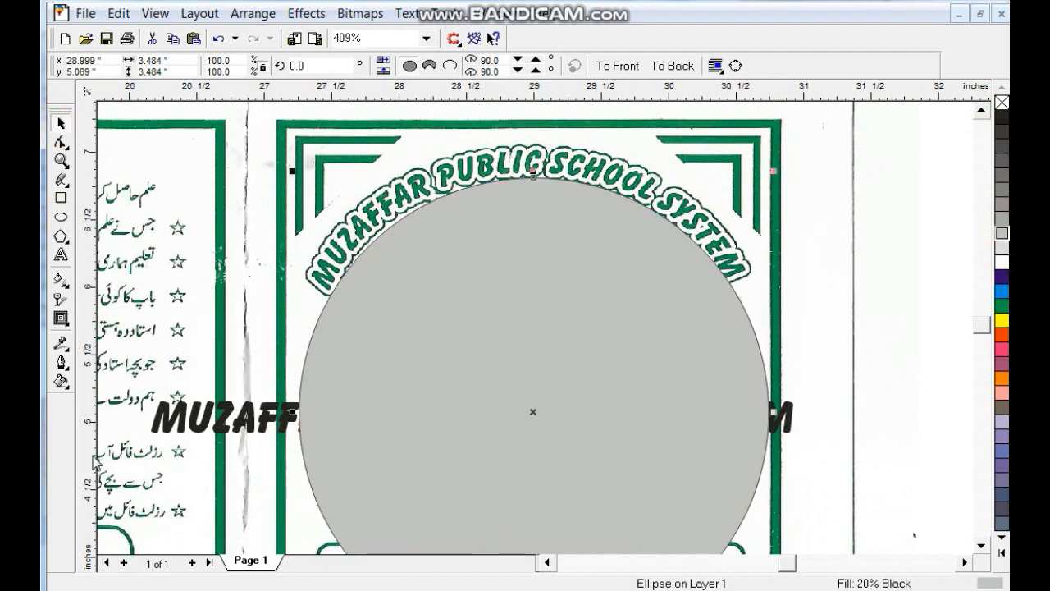
pyautogui.click(238, 403)
pyautogui.click(167, 424)
pyautogui.moveTo(146, 441); pyautogui.dragTo(223, 438)
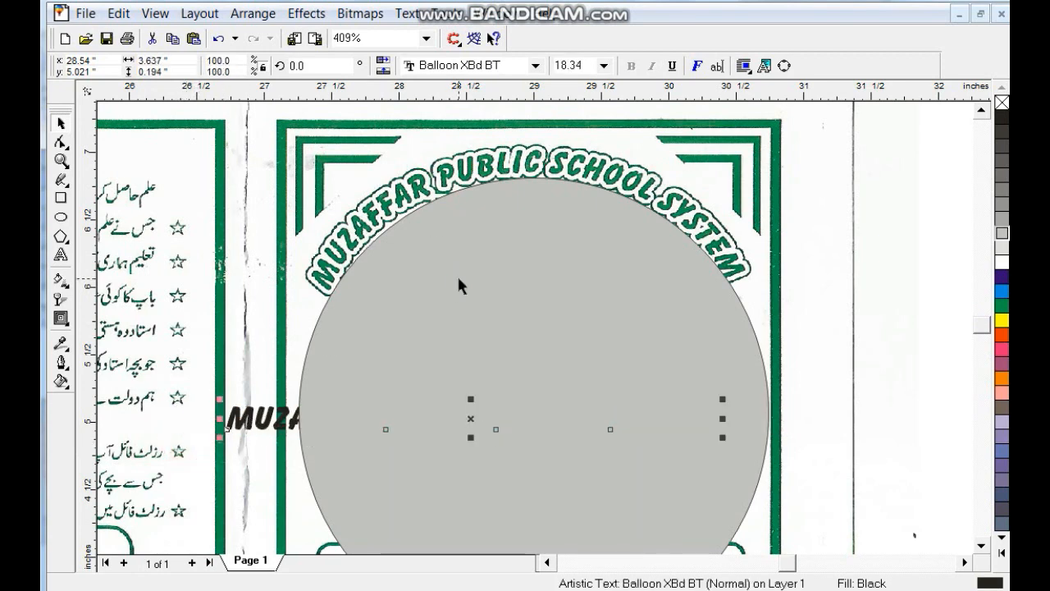
# - Fit the school name along the circle's top with a 0.05 offset and convert to curves
pyautogui.keyDown('shift'); pyautogui.click(459, 279); pyautogui.keyUp('shift')
pyautogui.click(407, 13)
pyautogui.click(429, 82)
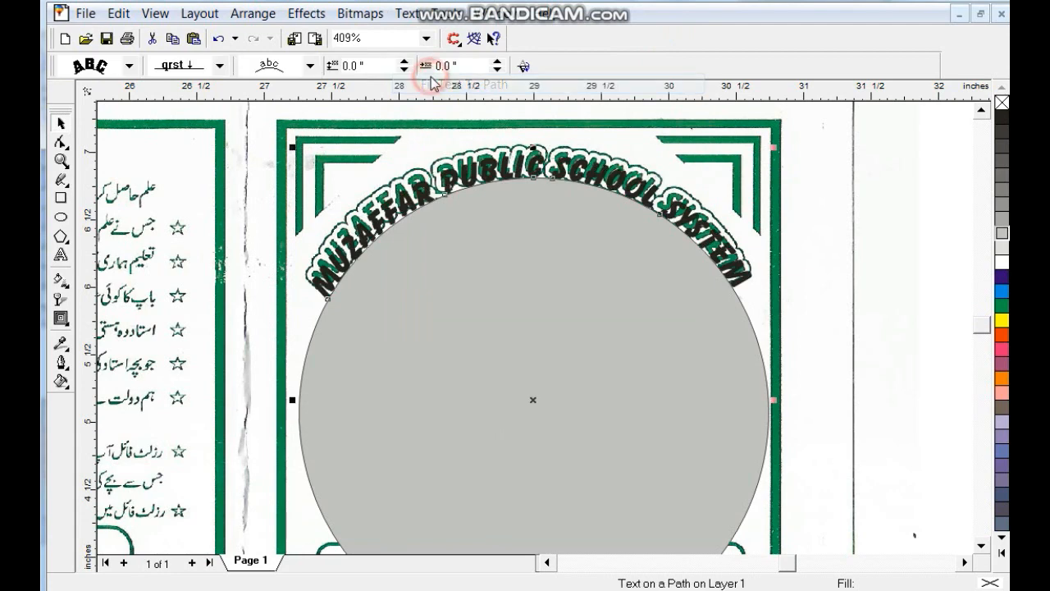
pyautogui.click(402, 63)
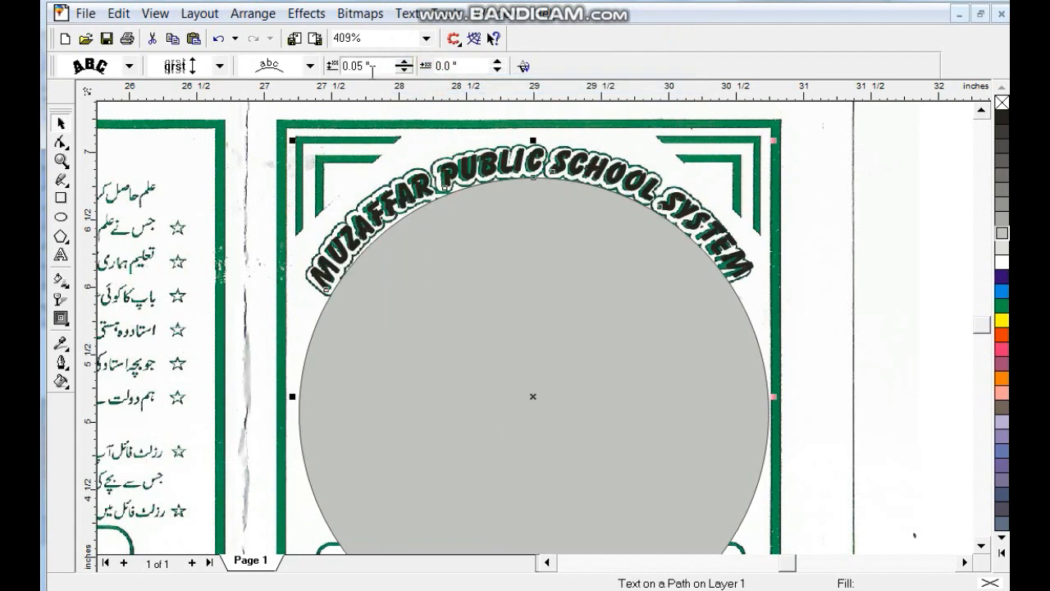
pyautogui.click(253, 13)
pyautogui.click(301, 361)
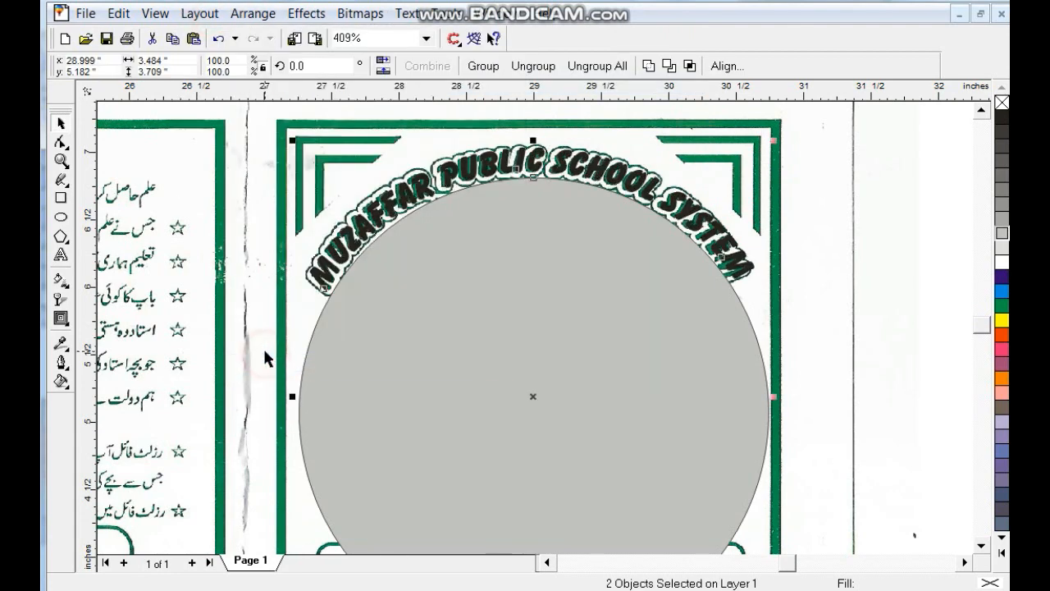
# - Delete the grey guide circle, leaving the arched school name
pyautogui.click(451, 337)
pyautogui.press('Delete')
pyautogui.click(510, 170)
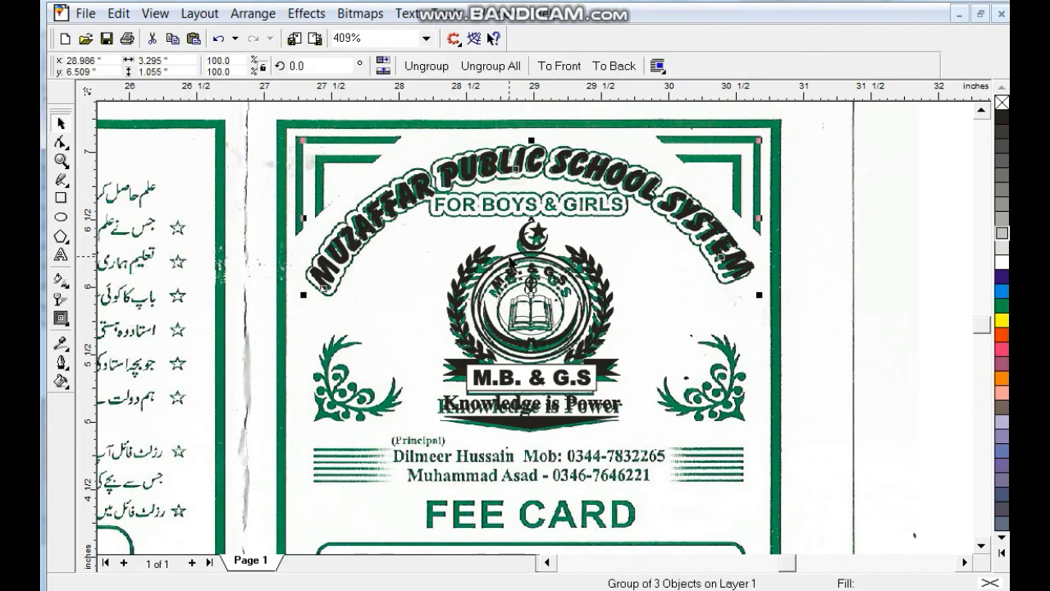
pyautogui.click(62, 365)
# - Give the arched heading a 4-point rounded outline behind fill, scaled with the text
pyautogui.click(91, 369)
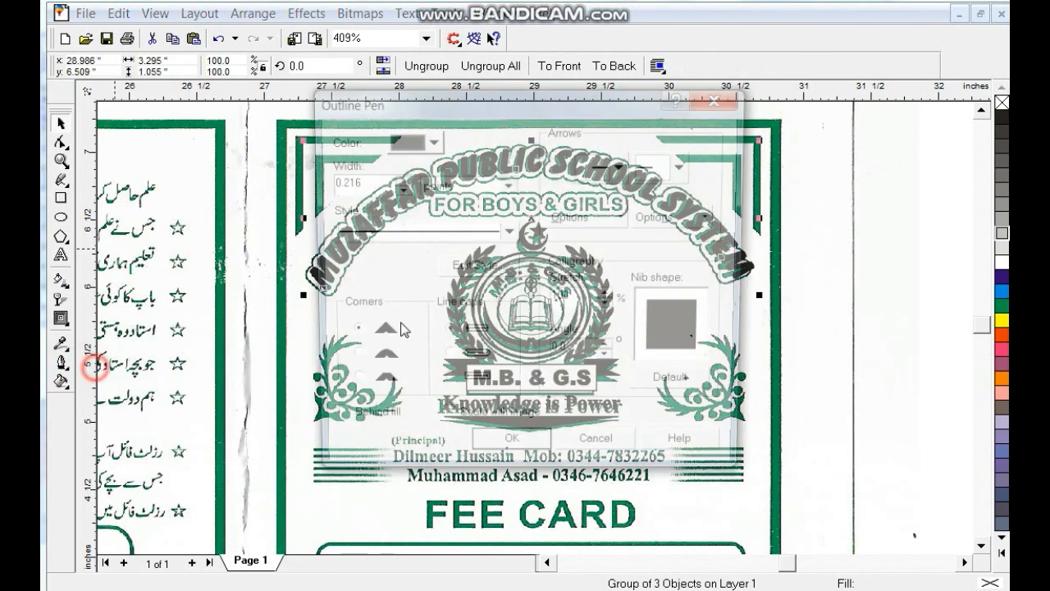
pyautogui.click(429, 425)
pyautogui.click(452, 425)
pyautogui.click(439, 358)
pyautogui.click(352, 360)
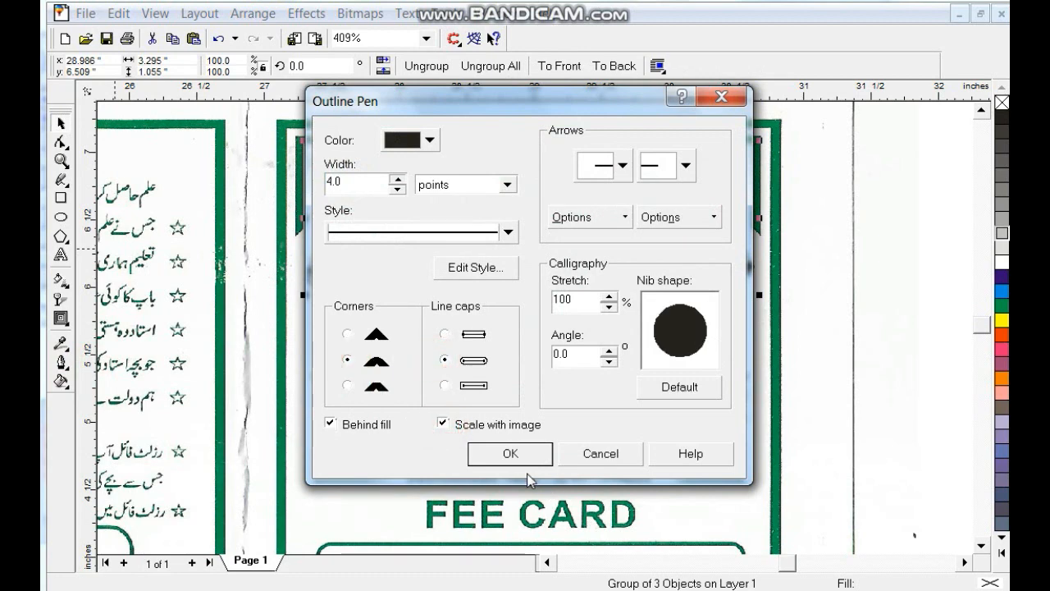
pyautogui.click(511, 452)
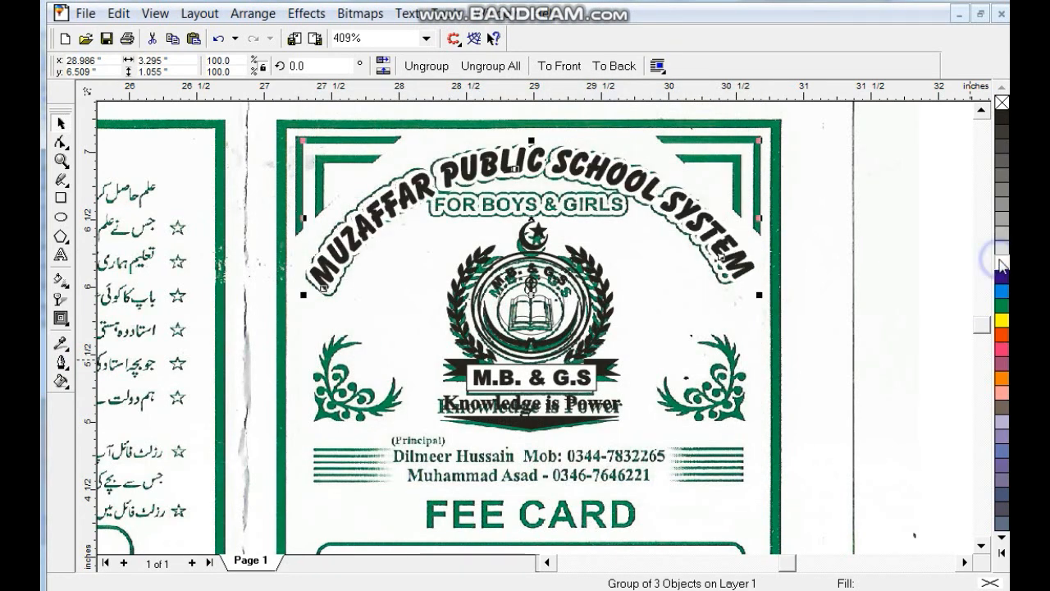
# - Redock the toolbox and thicken the arched heading's outline to 6 points
pyautogui.doubleClick(73, 361)
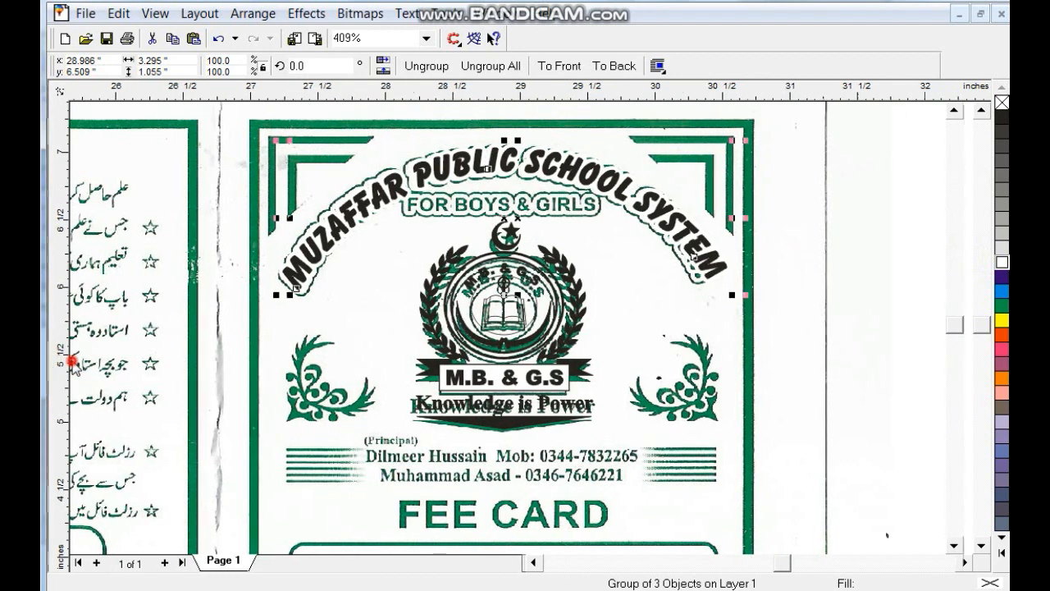
pyautogui.moveTo(176, 145); pyautogui.dragTo(45, 282)
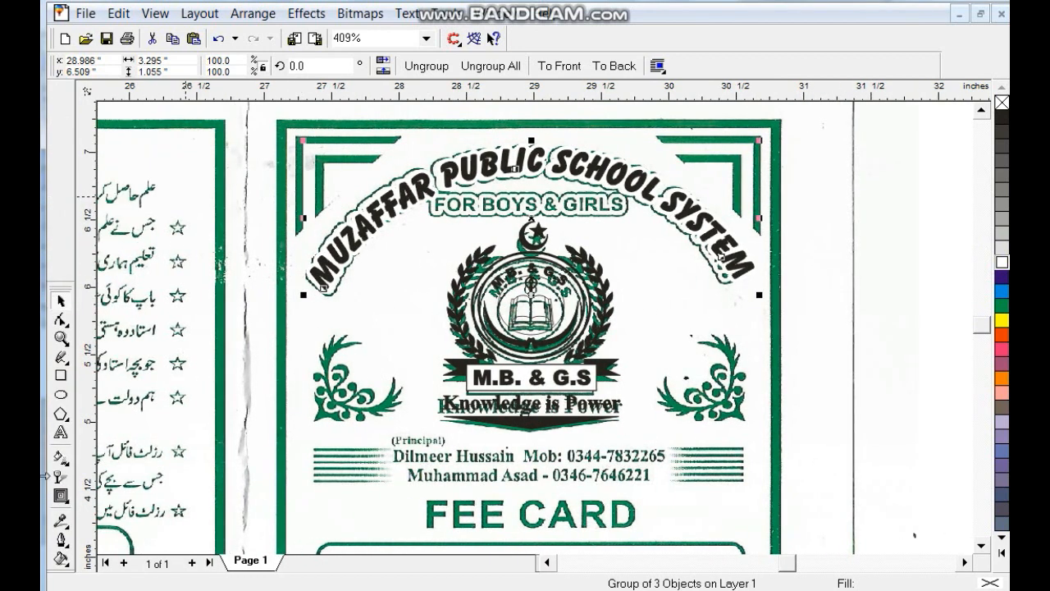
pyautogui.moveTo(67, 287); pyautogui.dragTo(71, 164)
pyautogui.click(63, 419)
pyautogui.click(101, 422)
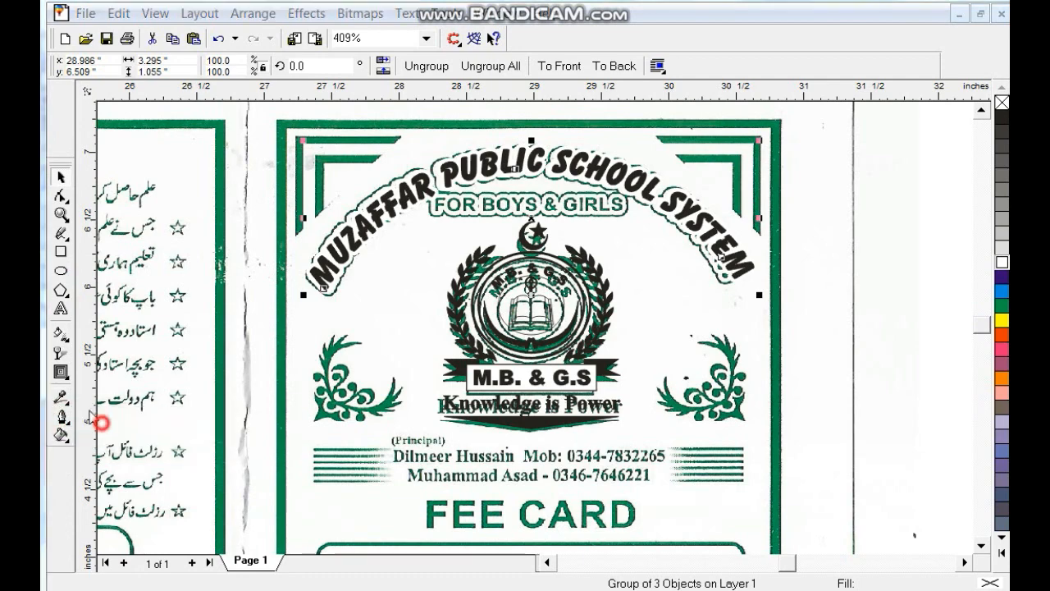
pyautogui.moveTo(363, 184); pyautogui.dragTo(291, 194)
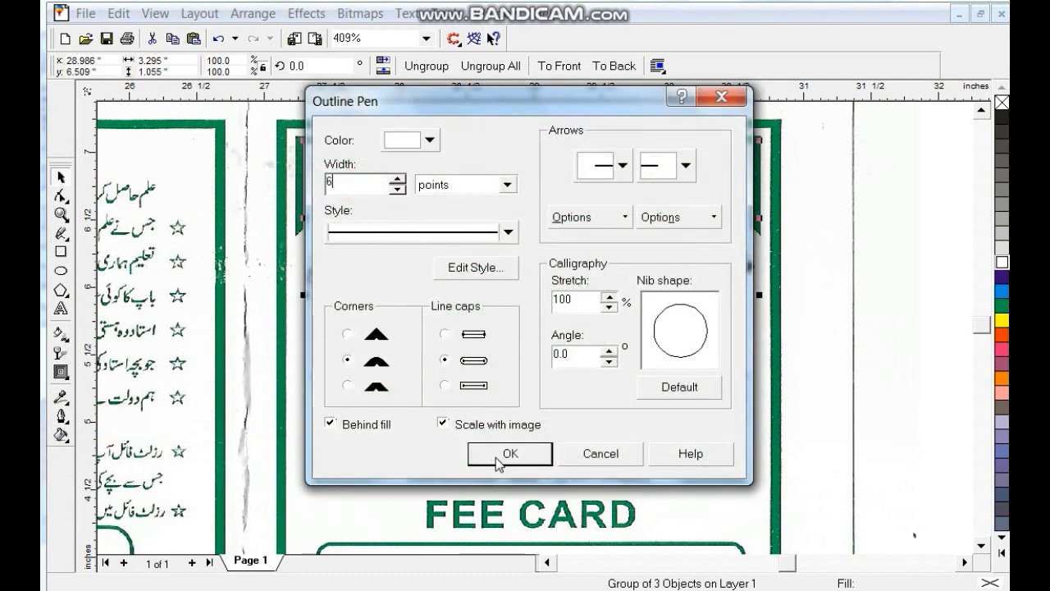
pyautogui.click(499, 456)
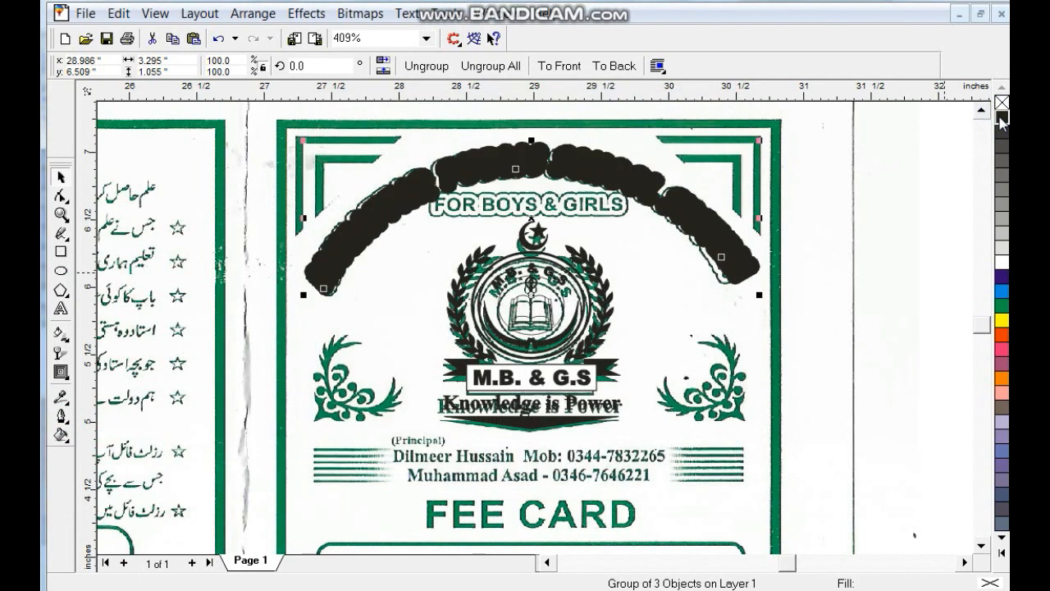
pyautogui.click(637, 281)
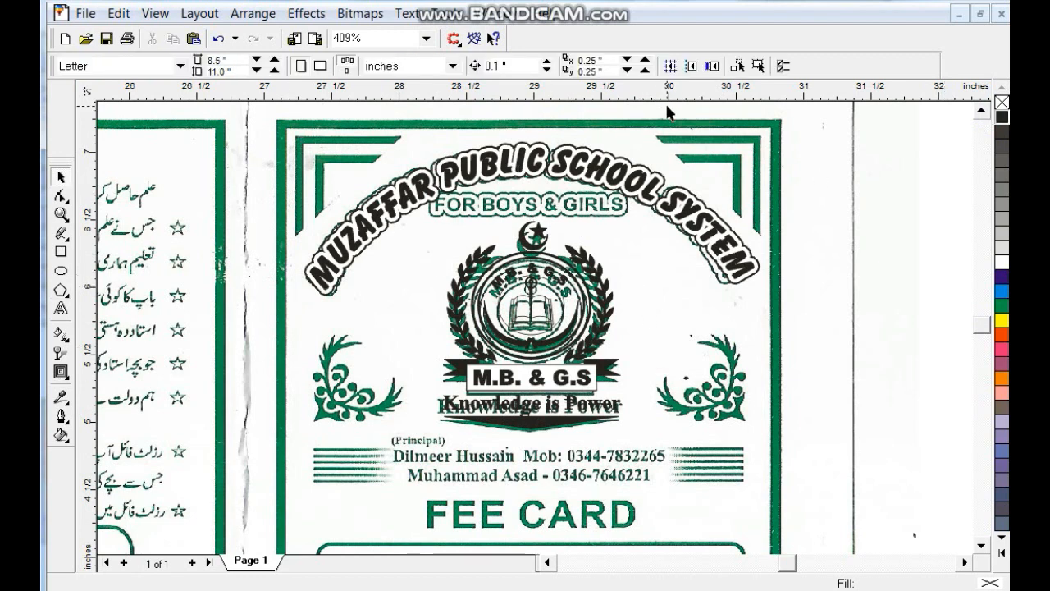
pyautogui.hotkey('ctrl', 'F11')
# - Load the Zakharif symbol set and drag the floral ornament onto the card
pyautogui.click(785, 115)
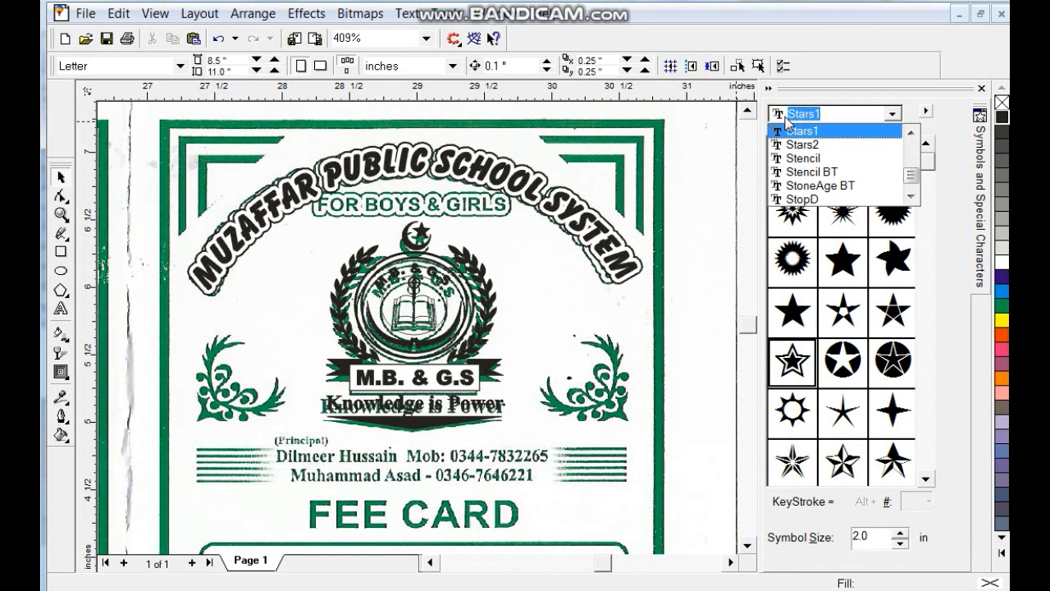
pyautogui.write('z')
pyautogui.press('Return')
pyautogui.click(926, 467)
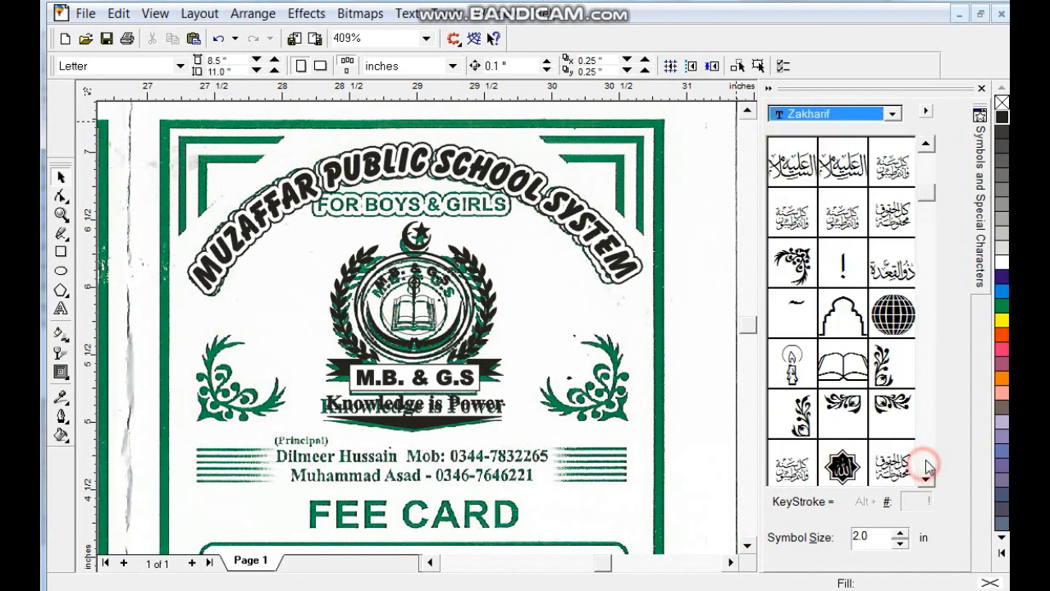
pyautogui.moveTo(842, 264); pyautogui.dragTo(615, 380)
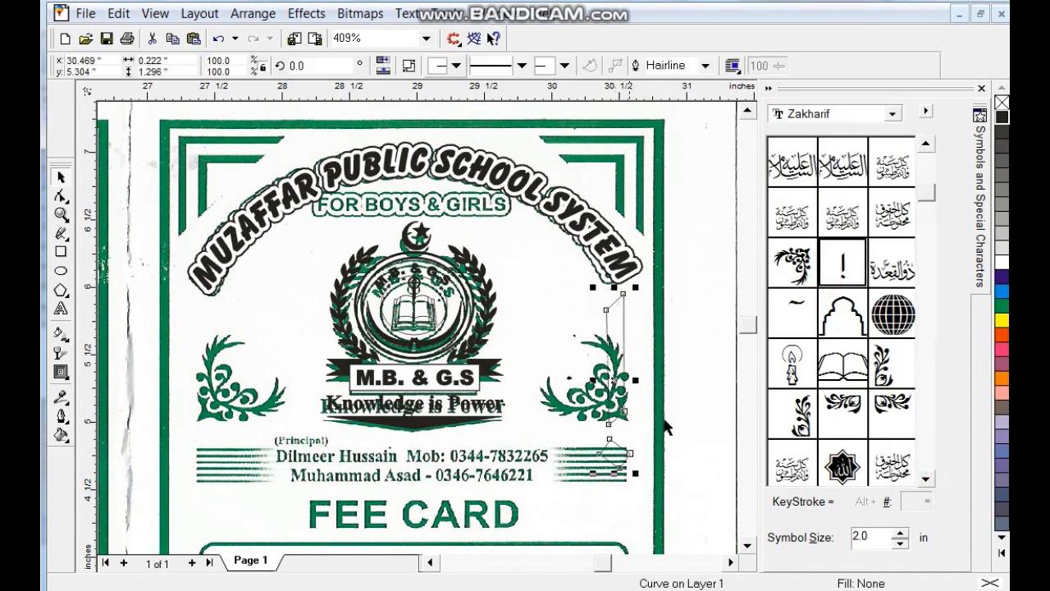
pyautogui.moveTo(791, 263); pyautogui.dragTo(575, 358)
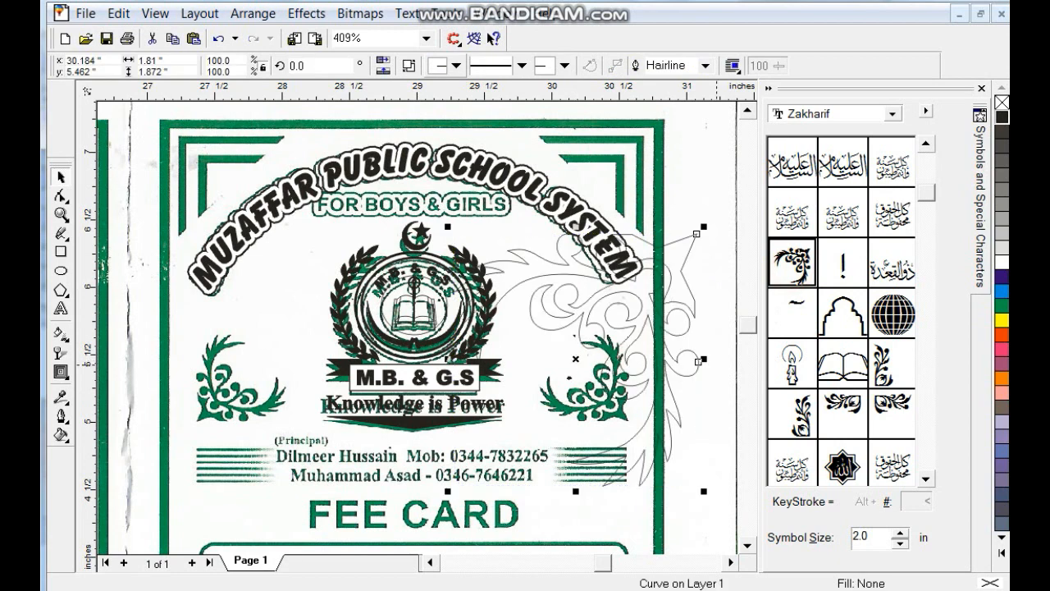
# - Colour the ornament red, flip it vertically, and shrink it over the right green ornament
pyautogui.click(1002, 336)
pyautogui.click(383, 71)
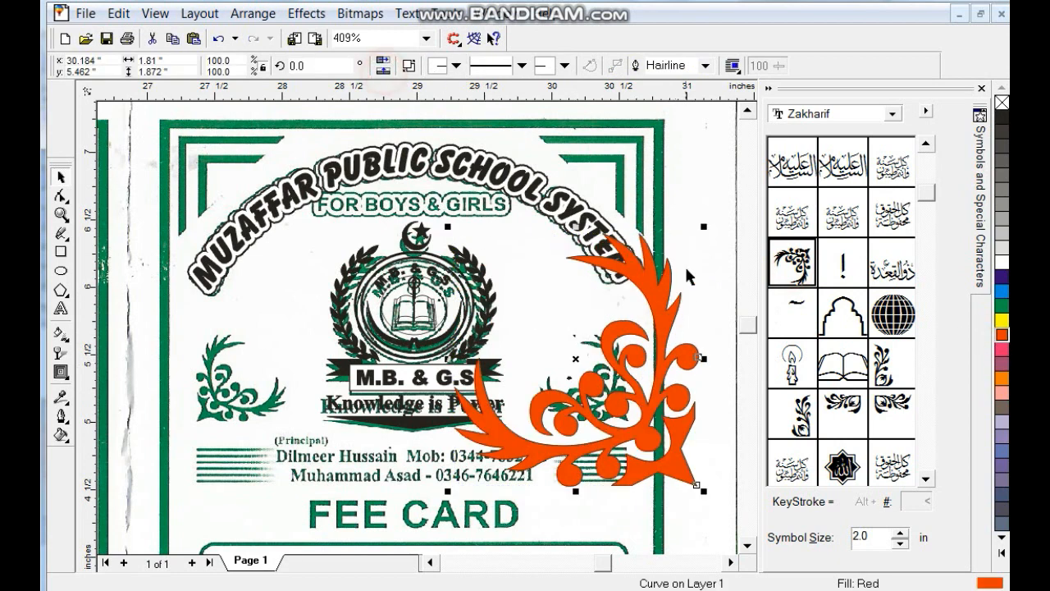
pyautogui.moveTo(703, 233); pyautogui.dragTo(633, 305)
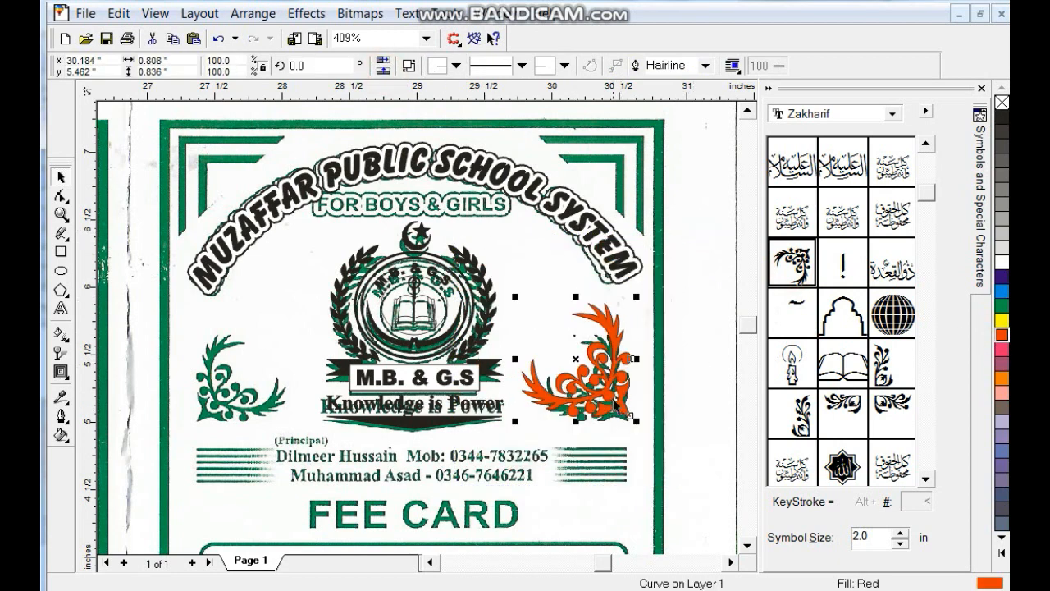
pyautogui.moveTo(625, 400); pyautogui.dragTo(628, 398)
pyautogui.moveTo(642, 312); pyautogui.dragTo(632, 327)
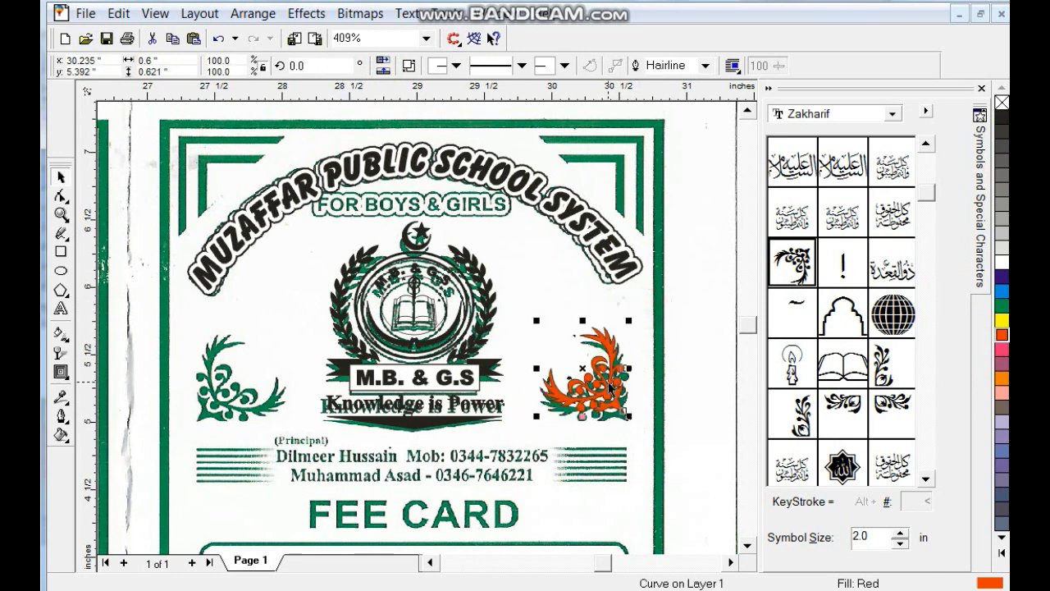
# - Place a mirrored copy over the left green ornament, then group the pair and fill it black
pyautogui.click(382, 61)
pyautogui.click(382, 71)
pyautogui.moveTo(584, 381); pyautogui.dragTo(234, 386)
pyautogui.keyDown('shift'); pyautogui.click(563, 402); pyautogui.keyUp('shift')
pyautogui.hotkey('ctrl', 'g')
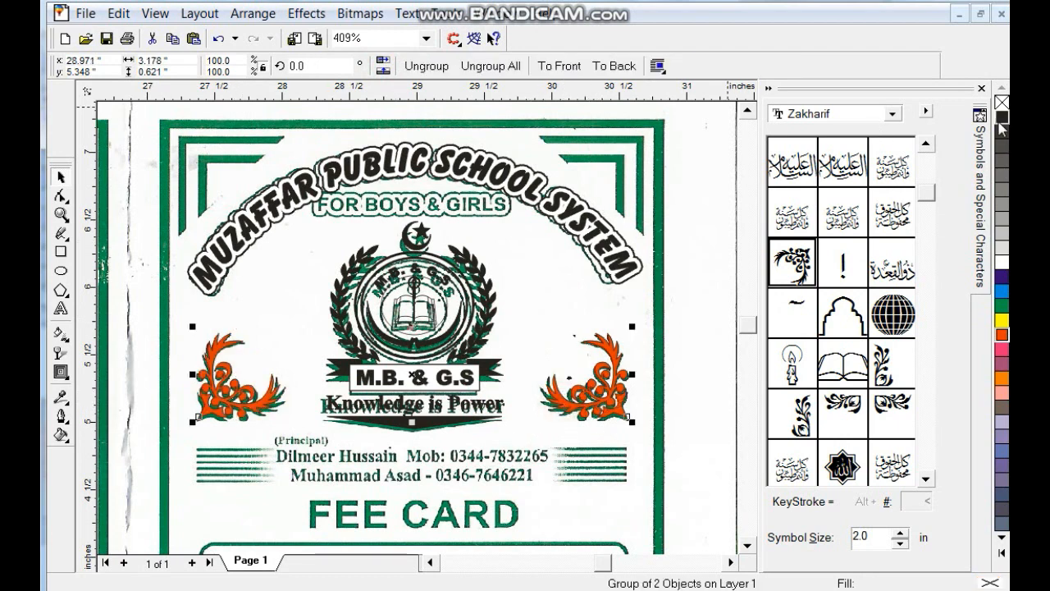
pyautogui.click(1002, 123)
pyautogui.click(981, 88)
# - Zoom in on the lower half of the card
pyautogui.press('Escape')
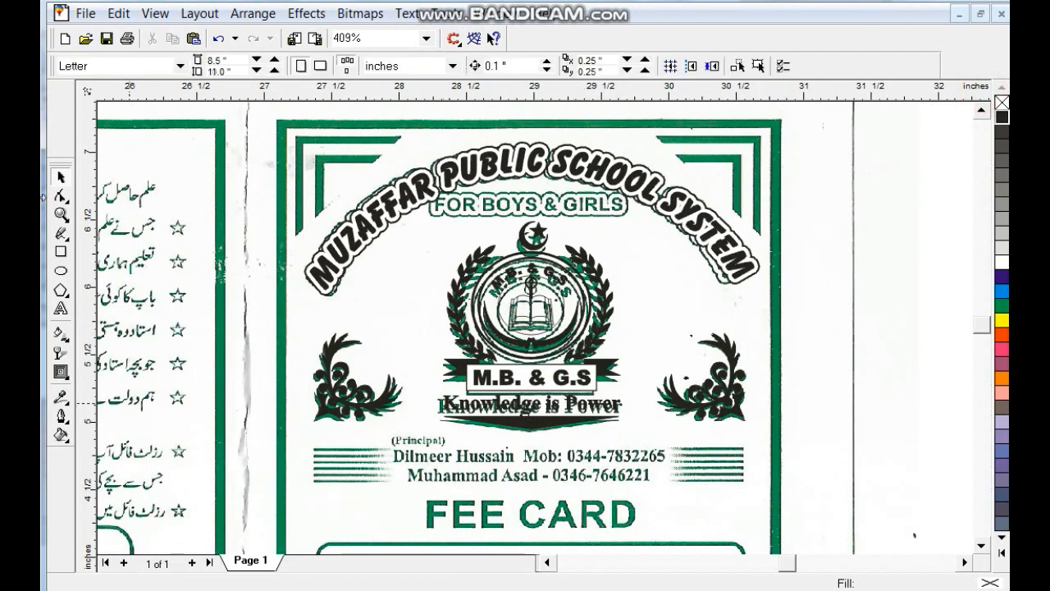
pyautogui.click(62, 215)
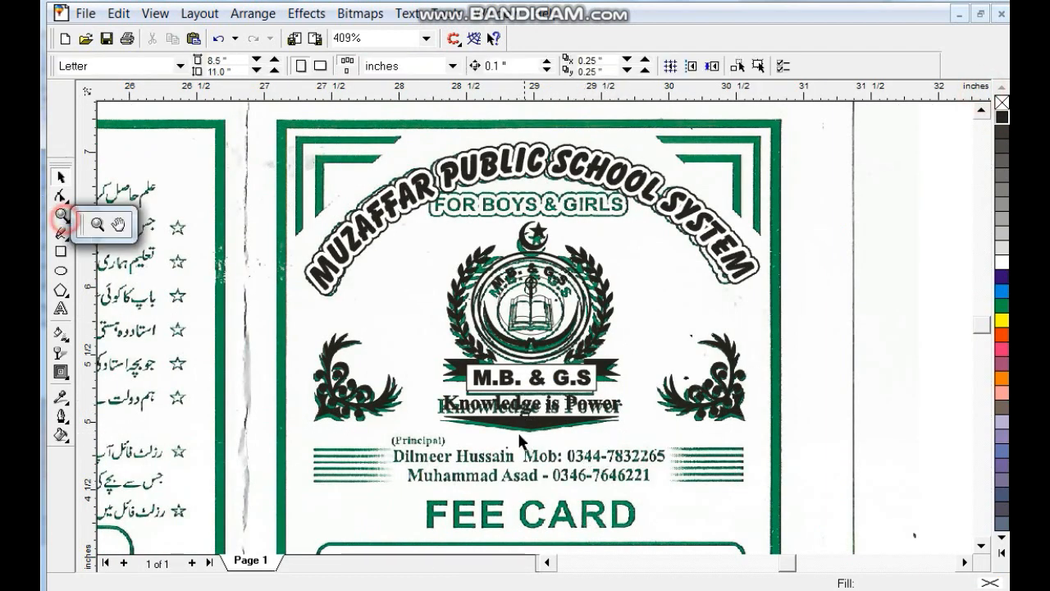
pyautogui.click(102, 230)
pyautogui.moveTo(267, 327); pyautogui.dragTo(810, 551)
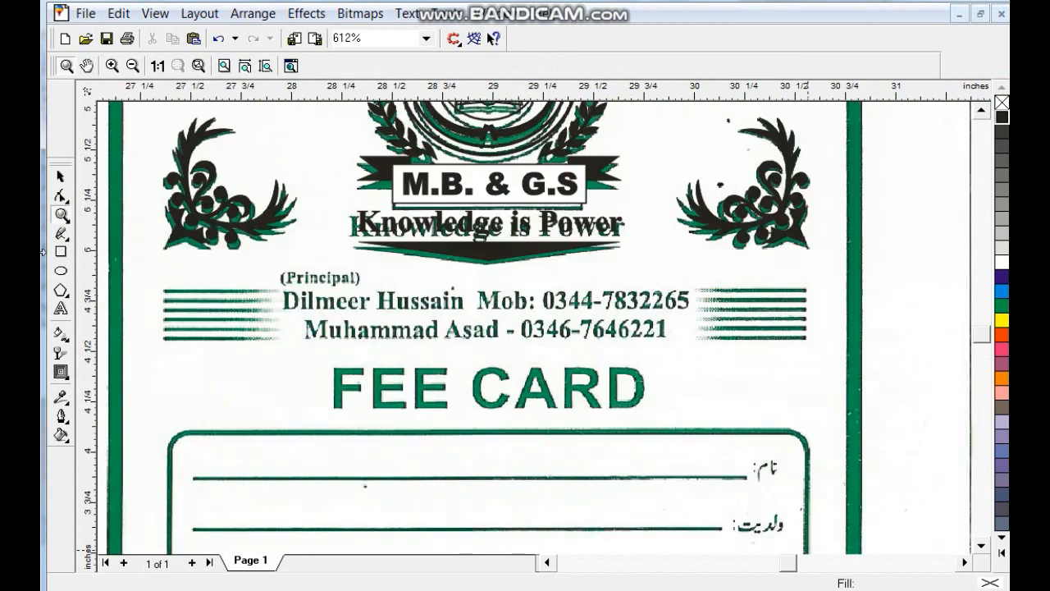
# - Left of FEE CARD, type '(Principal)' followed by two name-and-mobile-number contact lines
pyautogui.click(62, 309)
pyautogui.click(197, 399)
pyautogui.write('(P')
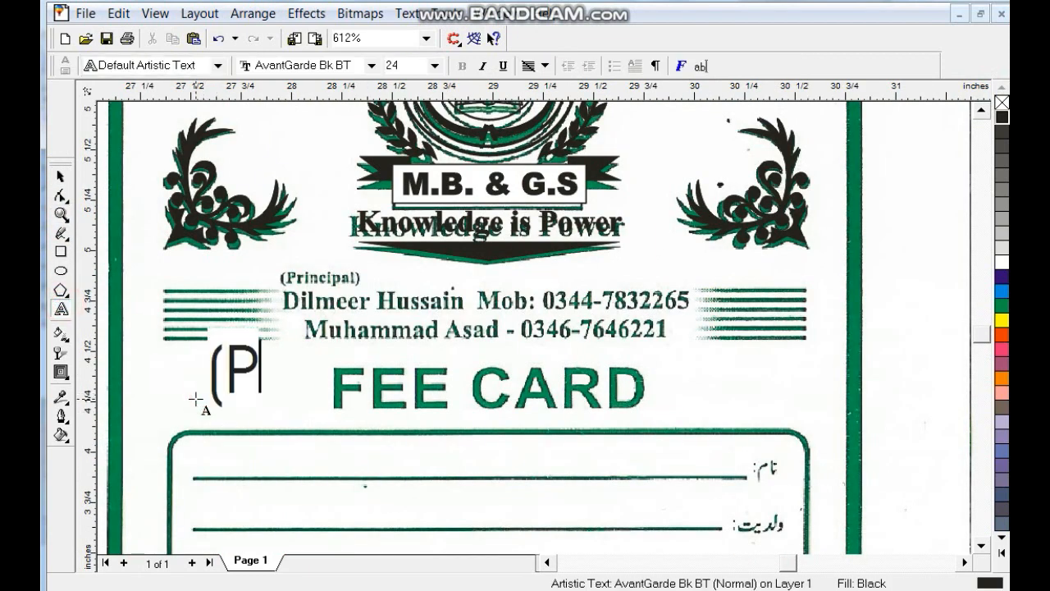
pyautogui.write('rincipal)')
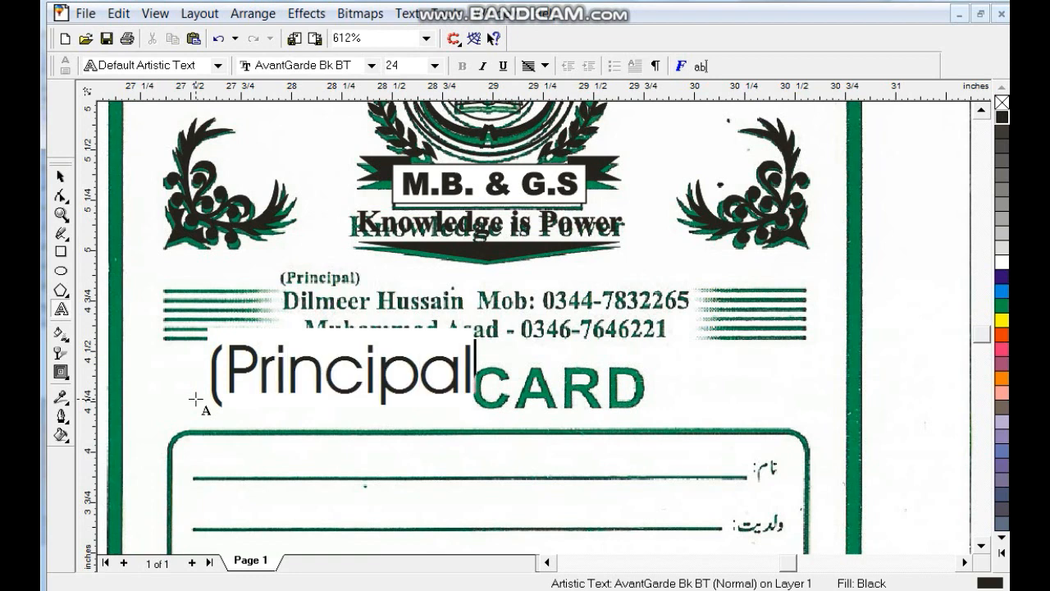
pyautogui.press('Return')
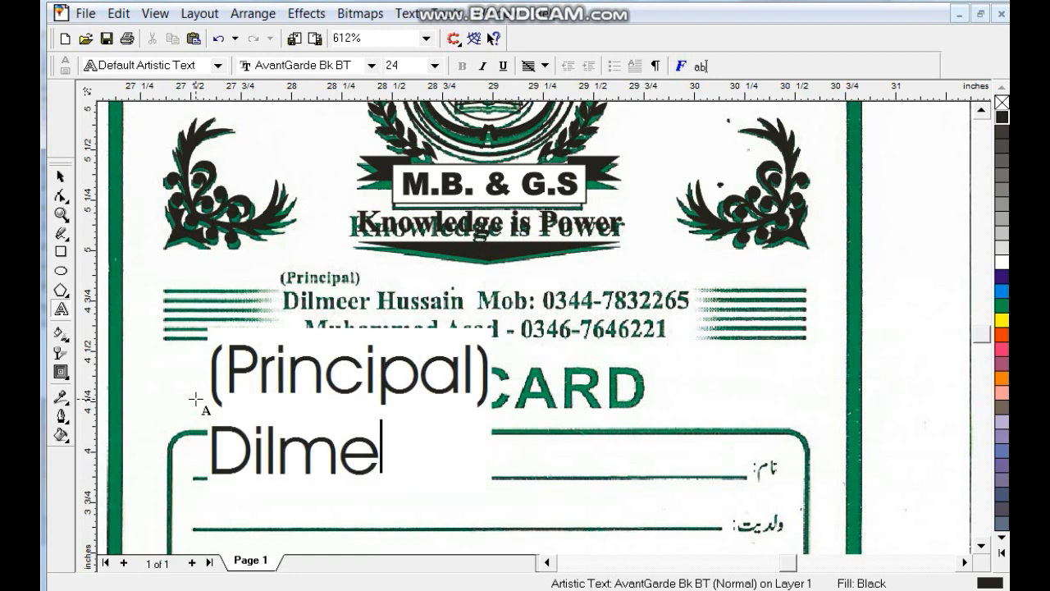
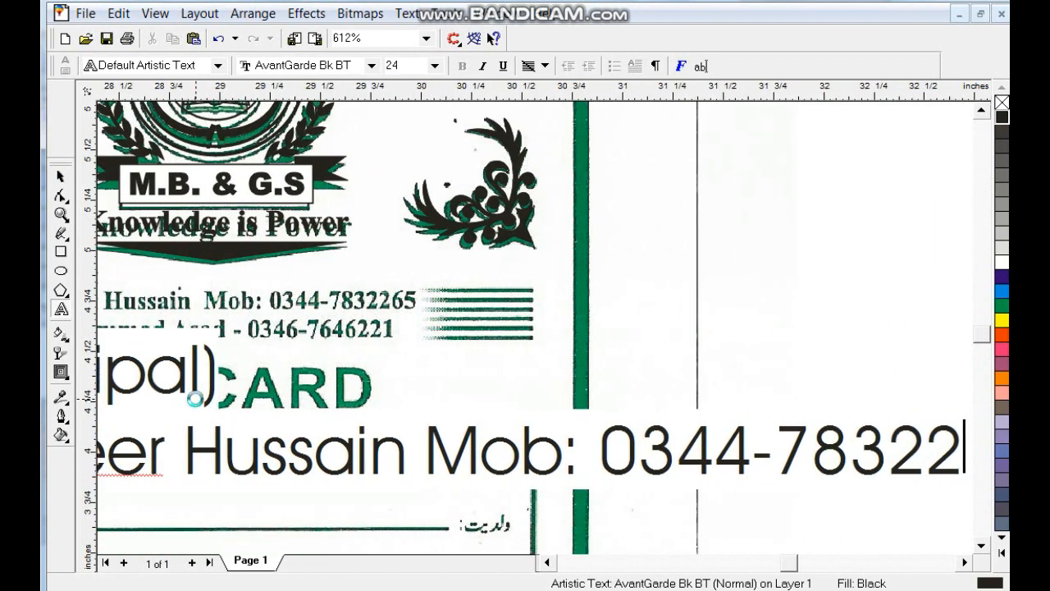
pyautogui.press('Return')
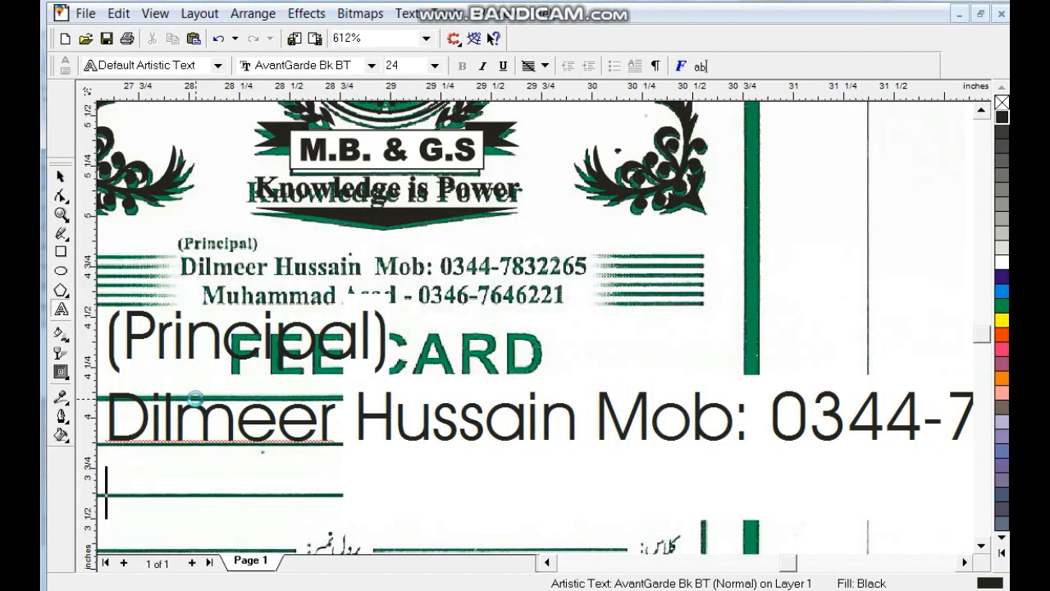
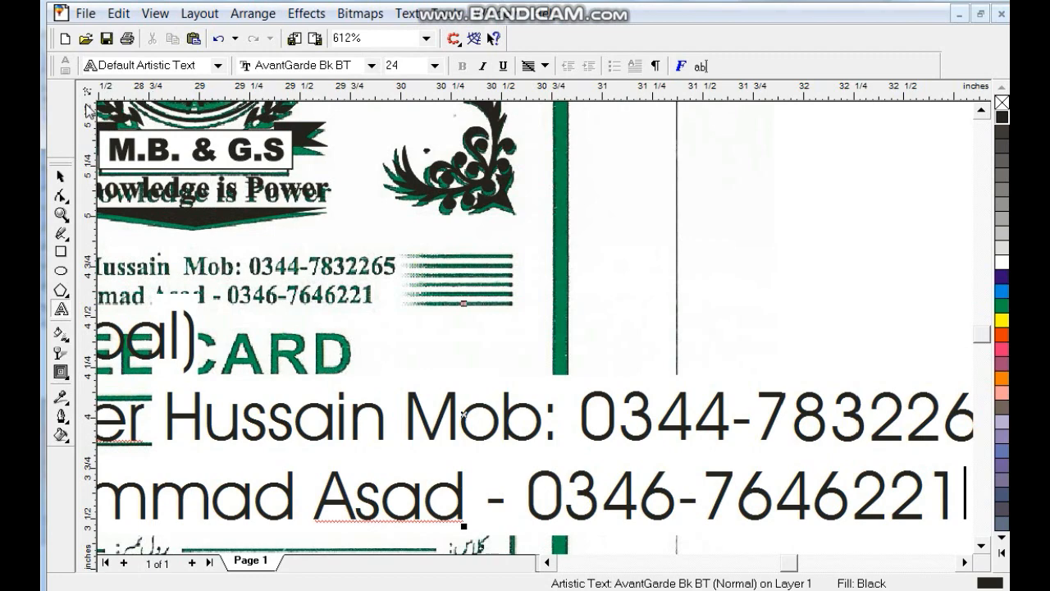
# - Set the whole text block in Times New Roman Bold
pyautogui.click(60, 176)
pyautogui.click(504, 69)
pyautogui.write('Times New Roman')
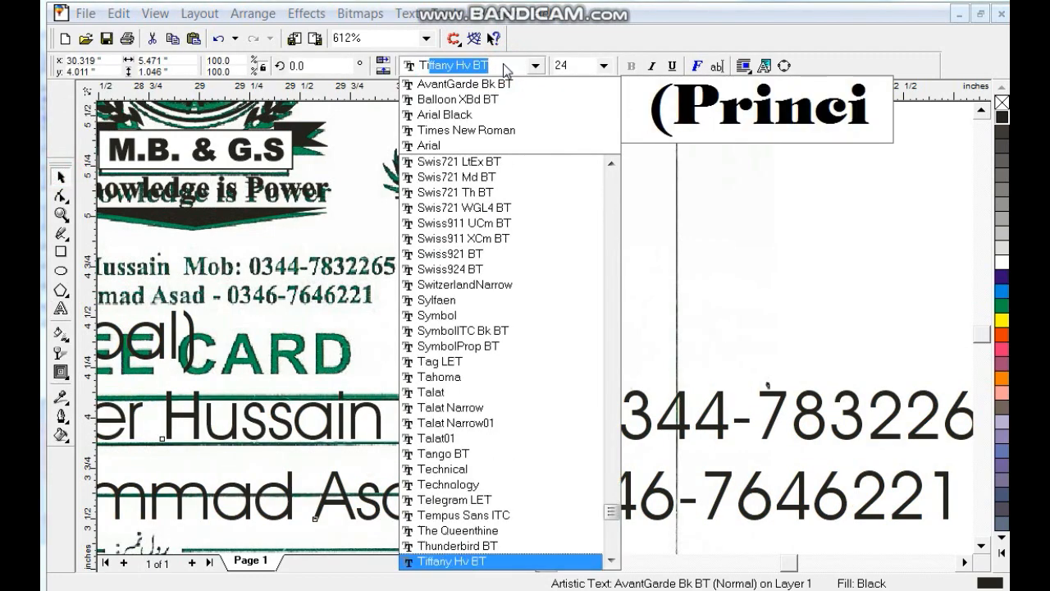
pyautogui.press('Return')
pyautogui.click(630, 66)
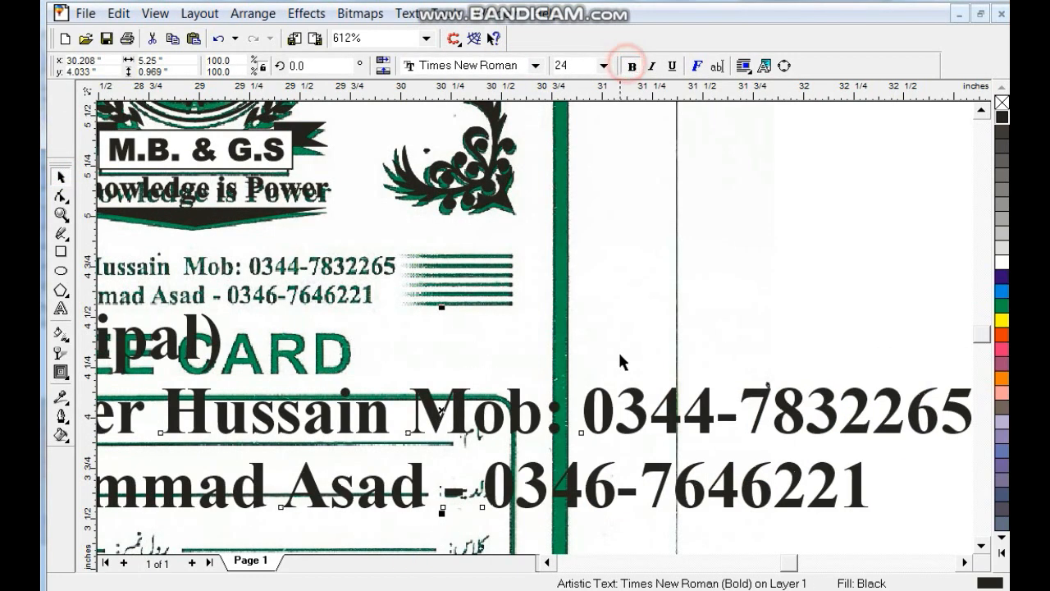
pyautogui.scroll(-1, 759, 443)
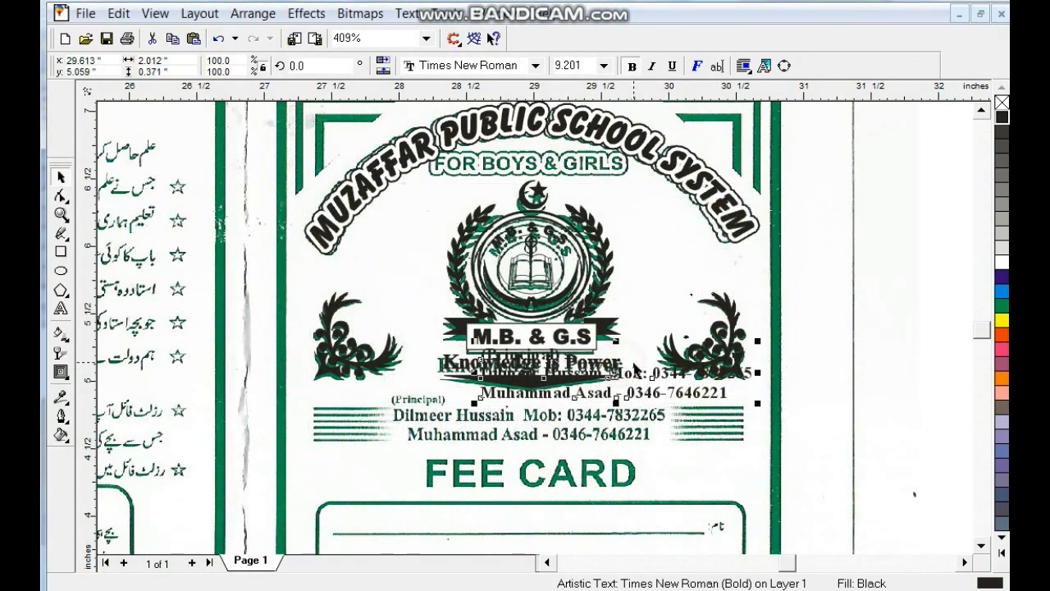
# - Move the contact block onto the scan's printed contact lines and shrink it slightly to match
pyautogui.moveTo(635, 370); pyautogui.dragTo(545, 410)
pyautogui.scroll(2, 545, 410)
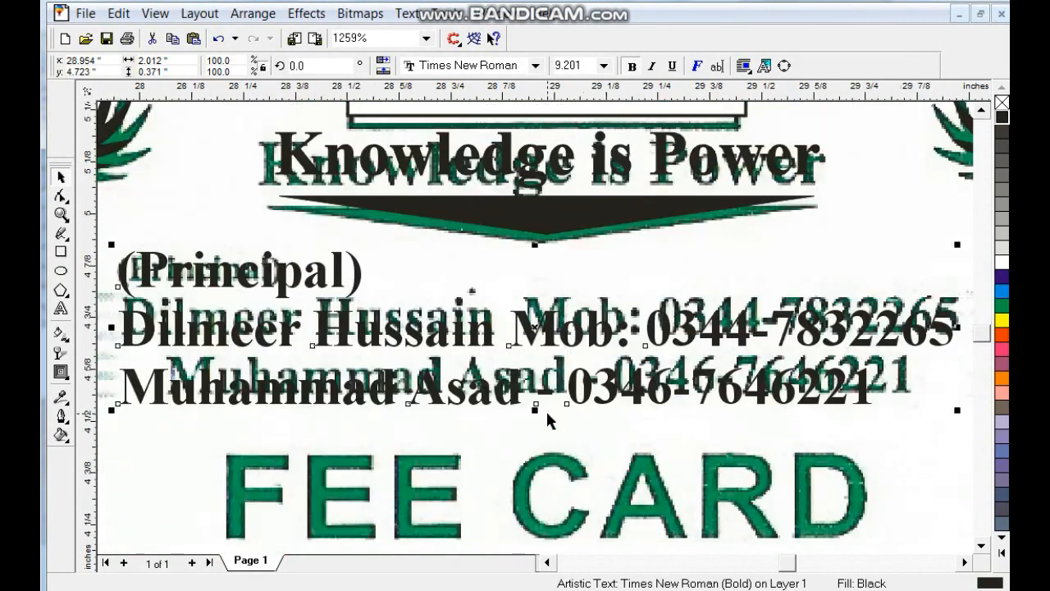
pyautogui.scroll(-1, 546, 410)
pyautogui.click(299, 280)
pyautogui.click(383, 301)
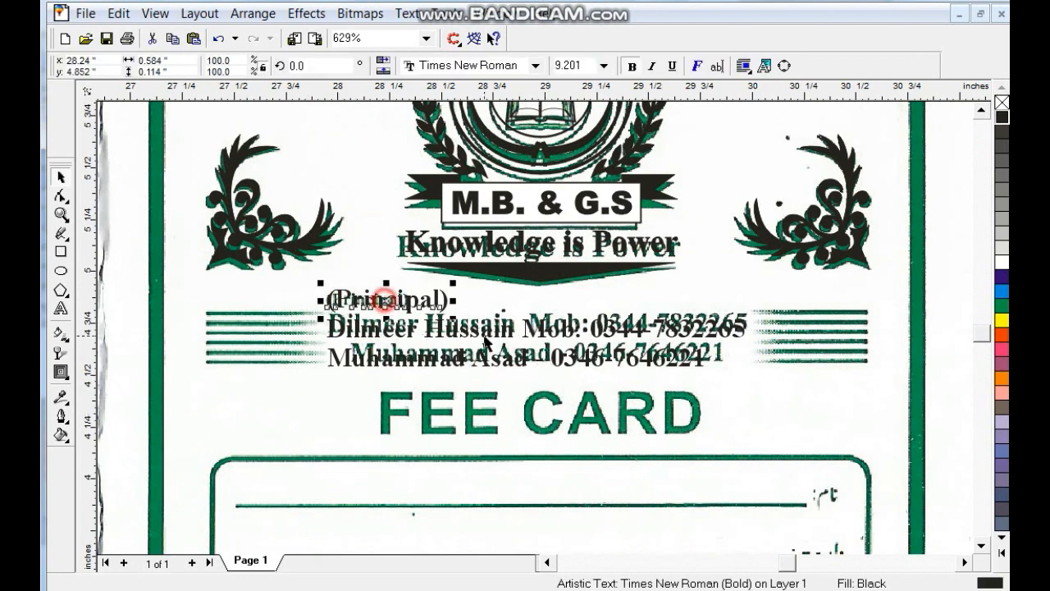
pyautogui.moveTo(456, 319); pyautogui.dragTo(422, 309)
pyautogui.press('Escape')
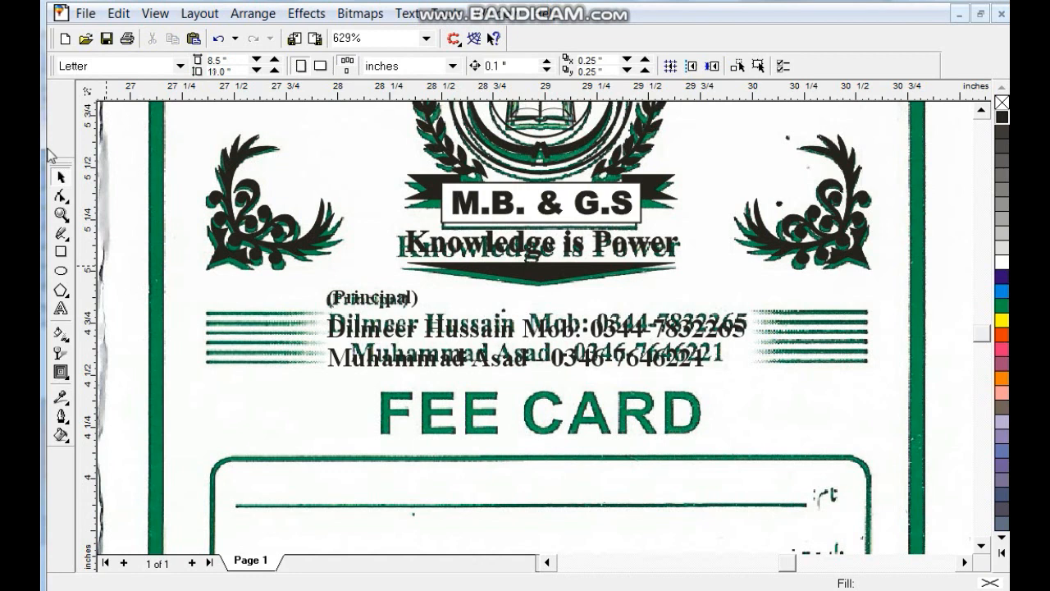
pyautogui.click(62, 214)
# - Draw a thin black bar over the top left stripe, fading out toward its right end
pyautogui.moveTo(183, 289); pyautogui.dragTo(482, 427)
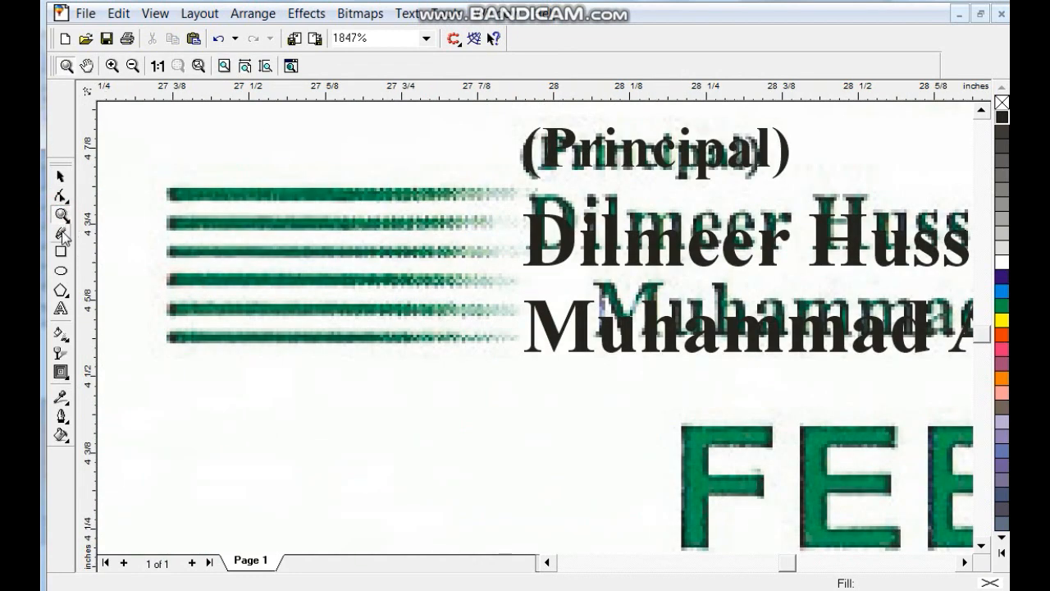
pyautogui.click(61, 251)
pyautogui.moveTo(164, 187)
pyautogui.mouseDown()
pyautogui.moveTo(523, 190)
pyautogui.moveTo(521, 201)
pyautogui.mouseUp()
pyautogui.click(1002, 120)
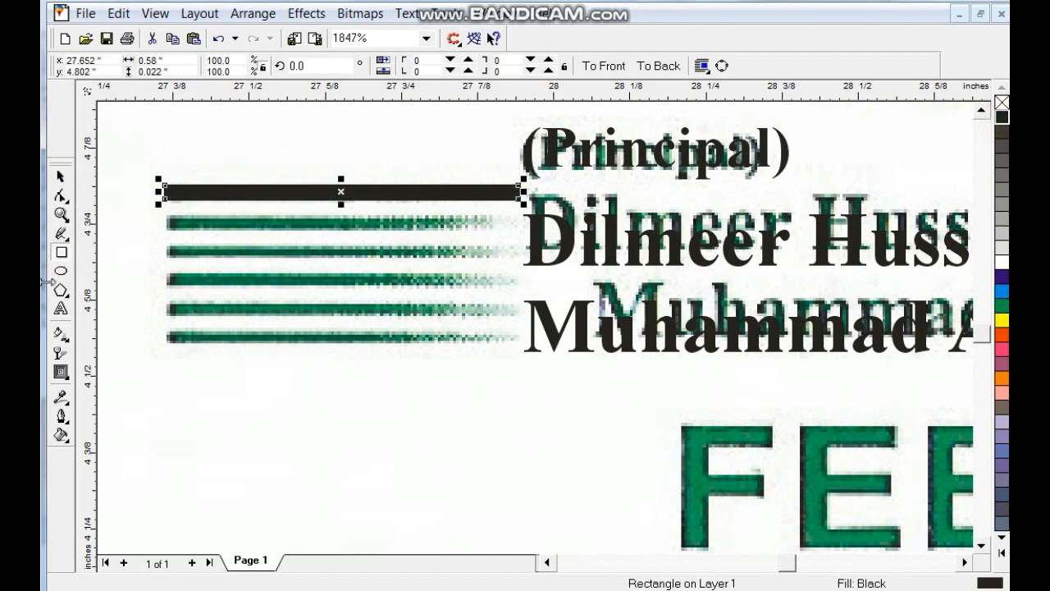
pyautogui.click(62, 352)
pyautogui.moveTo(356, 188); pyautogui.dragTo(466, 187)
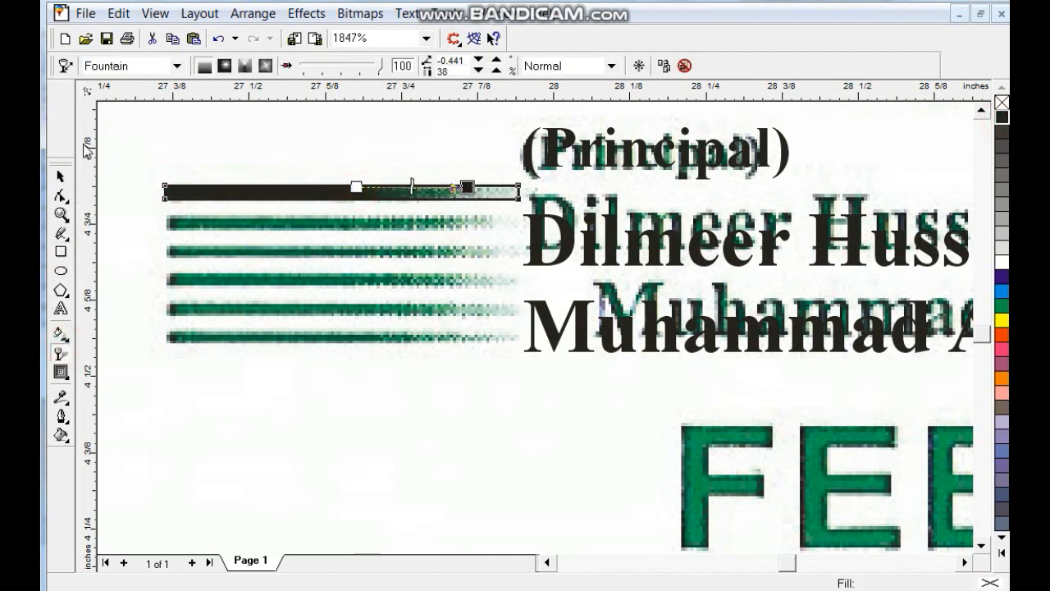
pyautogui.click(61, 177)
# - Copy the bar down onto the remaining stripes and group all the bars
pyautogui.moveTo(357, 188); pyautogui.dragTo(361, 219)
pyautogui.rightClick(363, 221)
pyautogui.hotkey('ctrl', 'r')
pyautogui.hotkey('ctrl', 'r')
pyautogui.hotkey('ctrl', 'r')
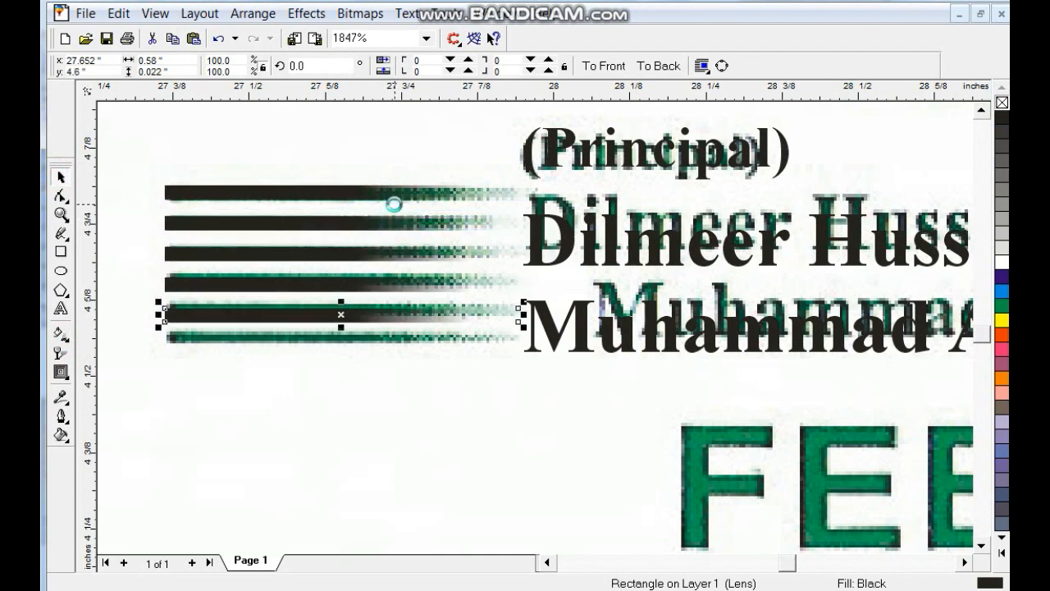
pyautogui.hotkey('ctrl', 'r')
pyautogui.keyDown('shift'); pyautogui.click(315, 316); pyautogui.keyUp('shift')
pyautogui.keyDown('shift'); pyautogui.click(312, 283); pyautogui.keyUp('shift')
pyautogui.keyDown('shift'); pyautogui.click(311, 253); pyautogui.keyUp('shift')
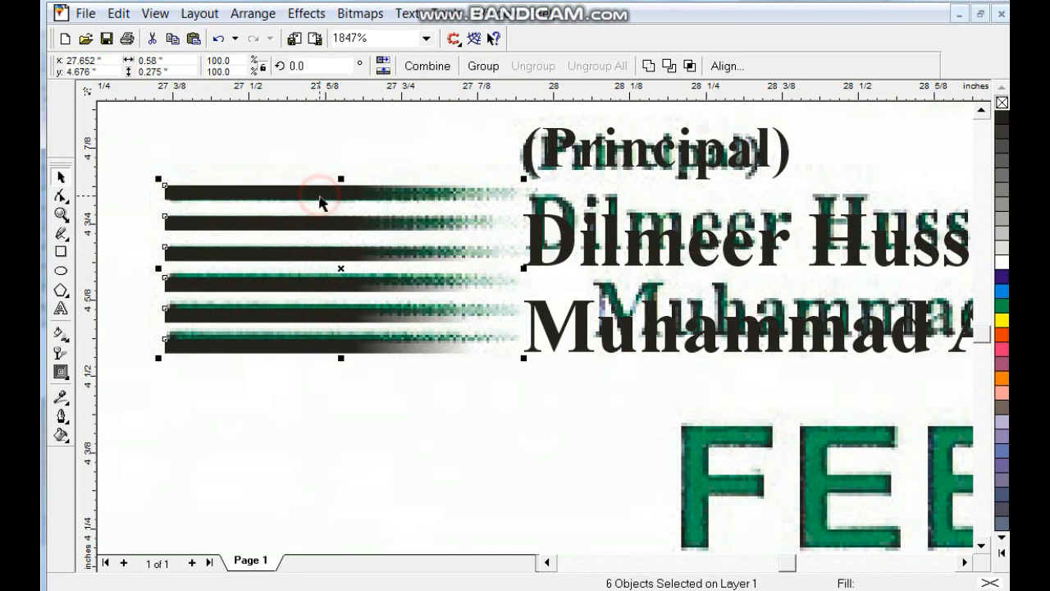
pyautogui.hotkey('ctrl', 'g')
# - Mirror the bar group and place a copy over the stripes on the right
pyautogui.press('F3')
pyautogui.click(383, 62)
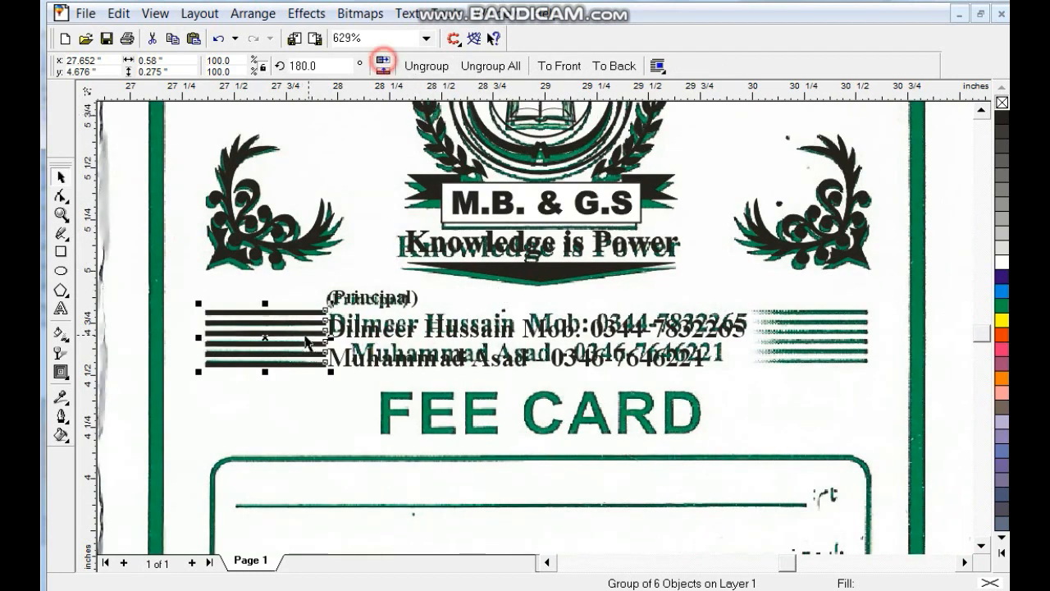
pyautogui.moveTo(266, 337); pyautogui.dragTo(820, 394)
pyautogui.click(982, 546)
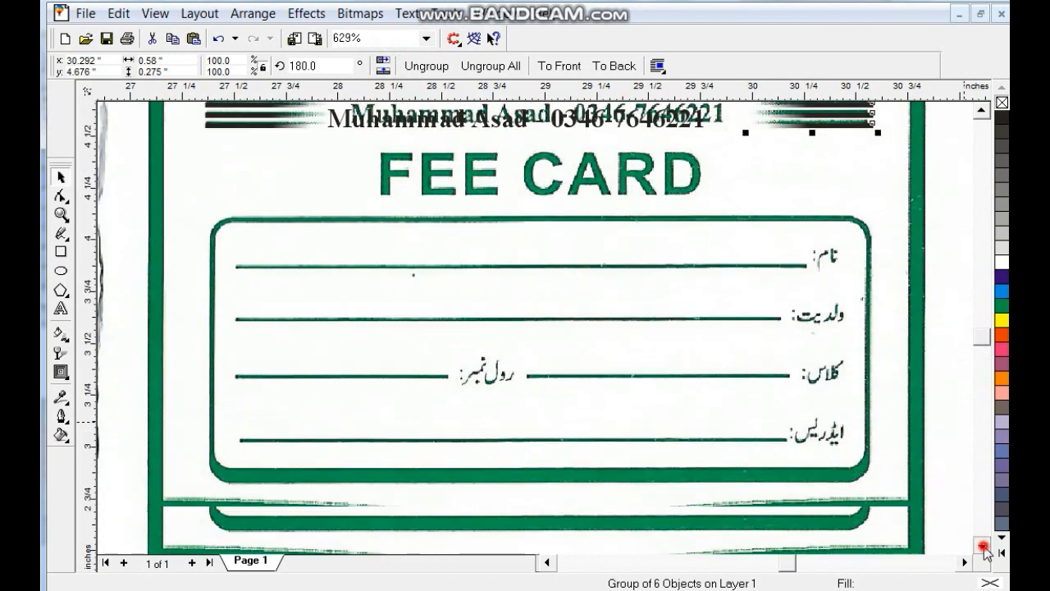
pyautogui.press('Escape')
# - Draw a rectangle over the form box with a 28.96-wide outline set behind the fill
pyautogui.click(61, 252)
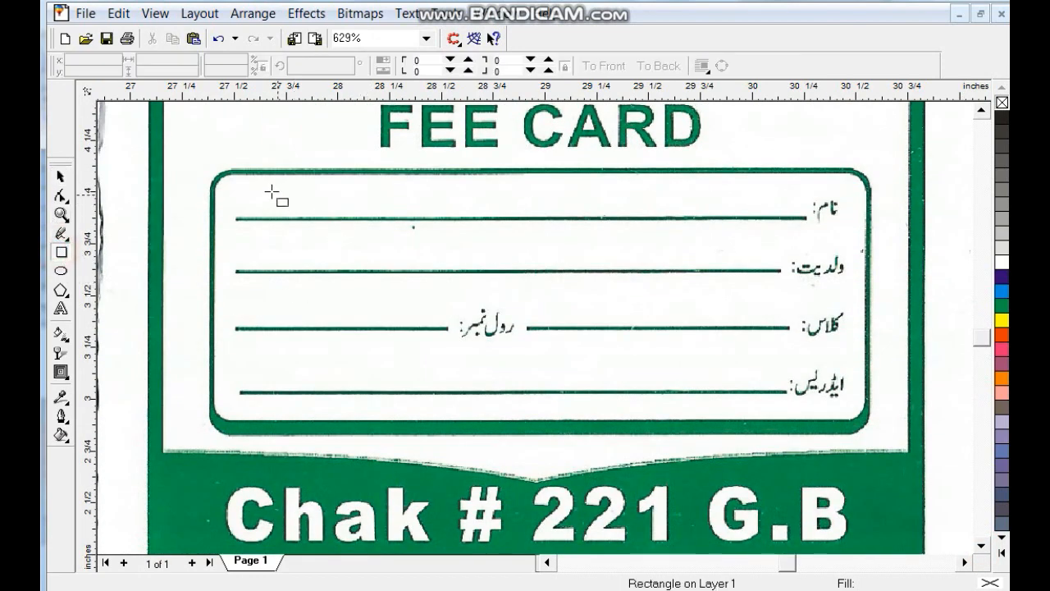
pyautogui.moveTo(211, 173)
pyautogui.mouseDown()
pyautogui.moveTo(857, 411)
pyautogui.moveTo(860, 434)
pyautogui.mouseUp()
pyautogui.click(70, 420)
pyautogui.click(98, 429)
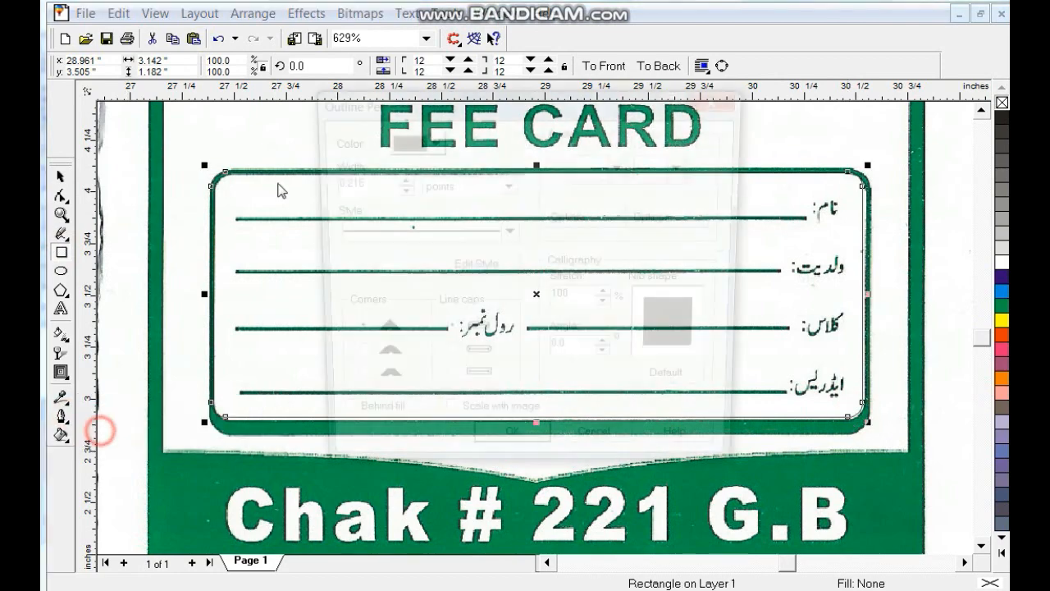
pyautogui.moveTo(361, 186); pyautogui.dragTo(328, 212)
pyautogui.write('28.96')
pyautogui.click(358, 422)
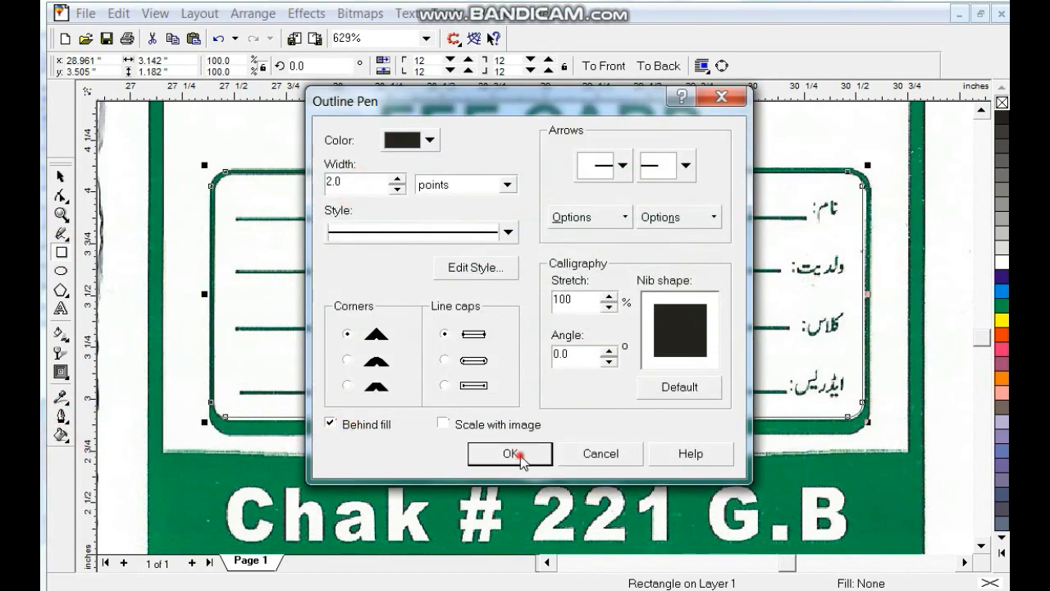
pyautogui.click(510, 452)
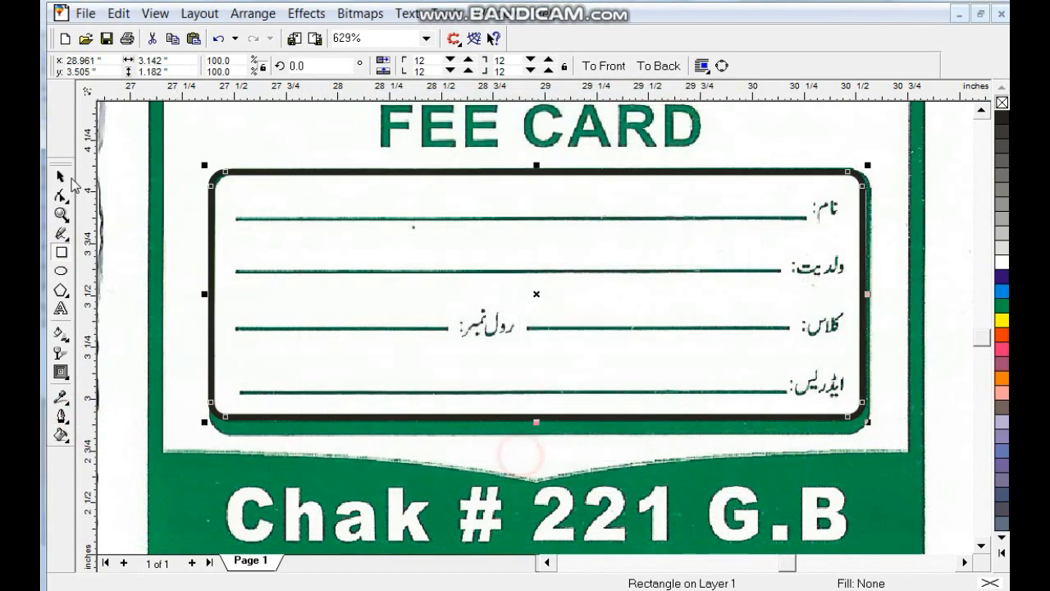
# - Fill the box white with a black shadow copy behind it, group them, and send the group behind the scan
pyautogui.click(1002, 263)
pyautogui.click(1001, 116)
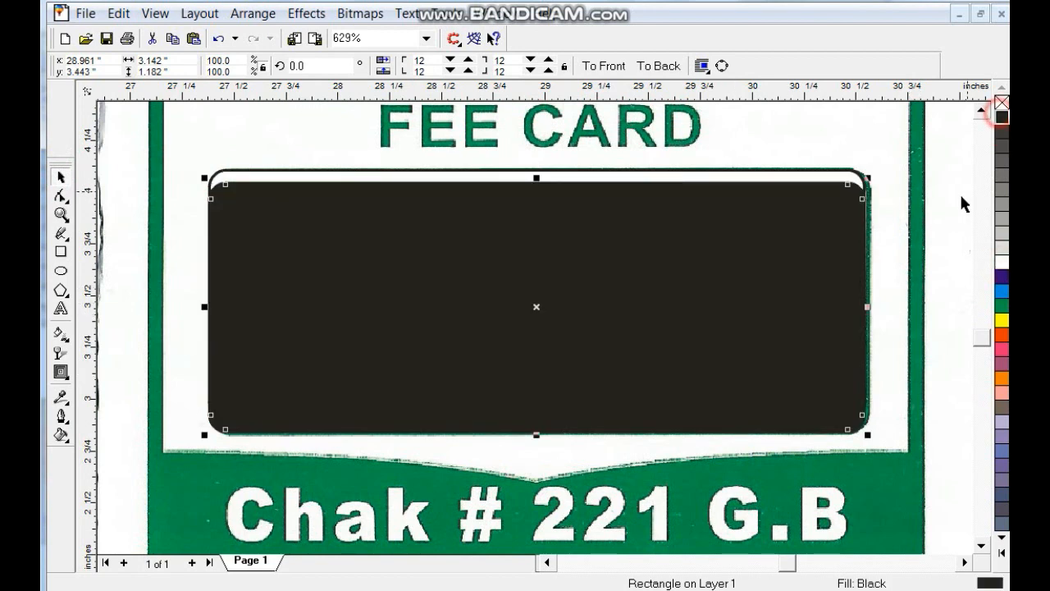
pyautogui.hotkey('shift', 'pagedown')
pyautogui.keyDown('shift'); pyautogui.click(840, 240); pyautogui.keyUp('shift')
pyautogui.hotkey('ctrl', 'g')
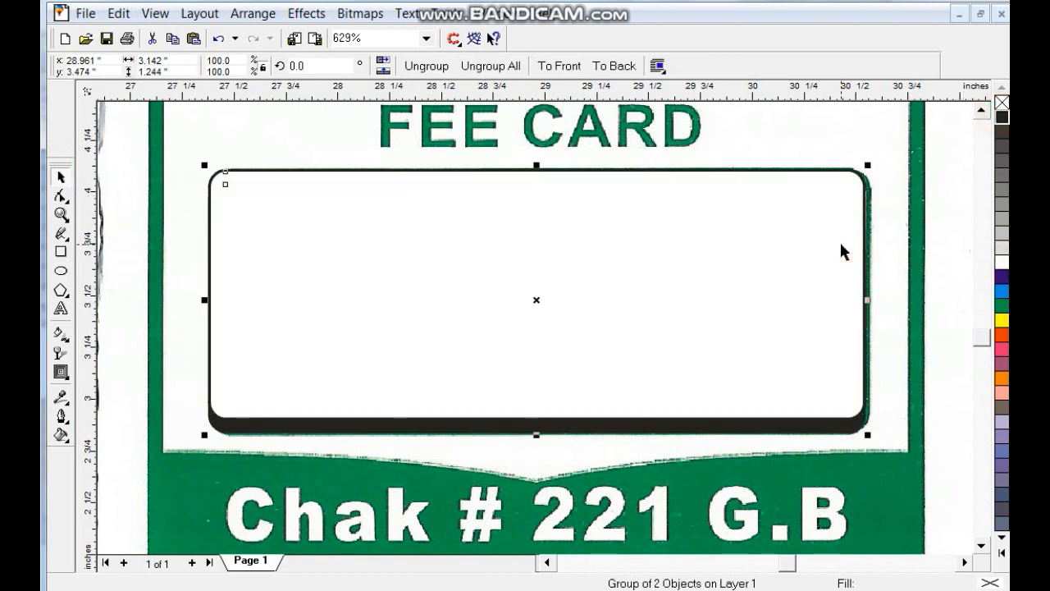
pyautogui.hotkey('shift', 'pagedown')
pyautogui.press('Escape')
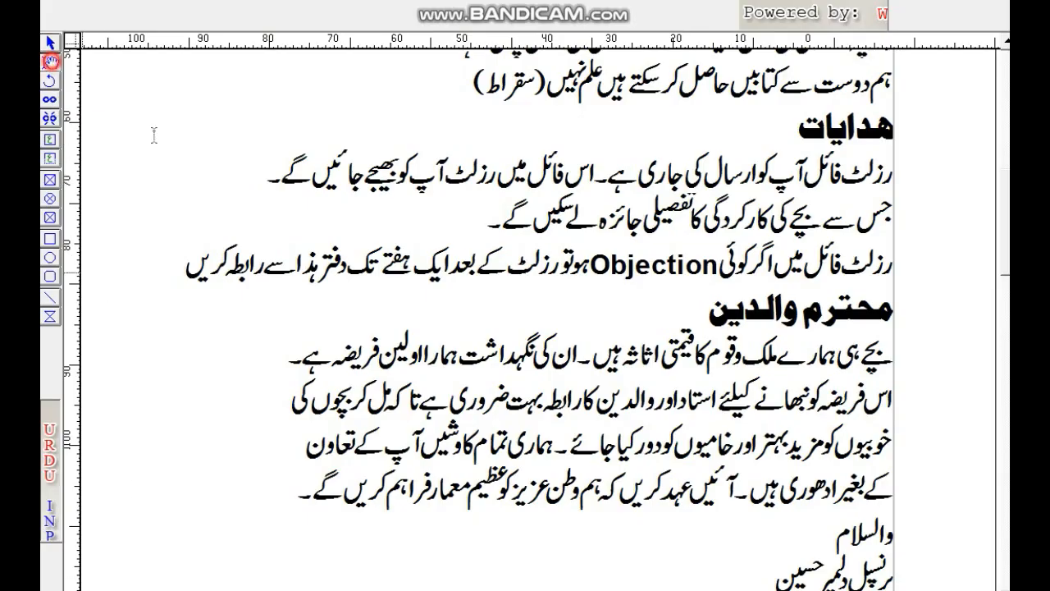
# - Replace the story text with the labels نام:, ولدیت:, کلاس:, رول نمبر: and ایڈریس:
pyautogui.click(368, 228)
pyautogui.hotkey('ctrl', 'a')
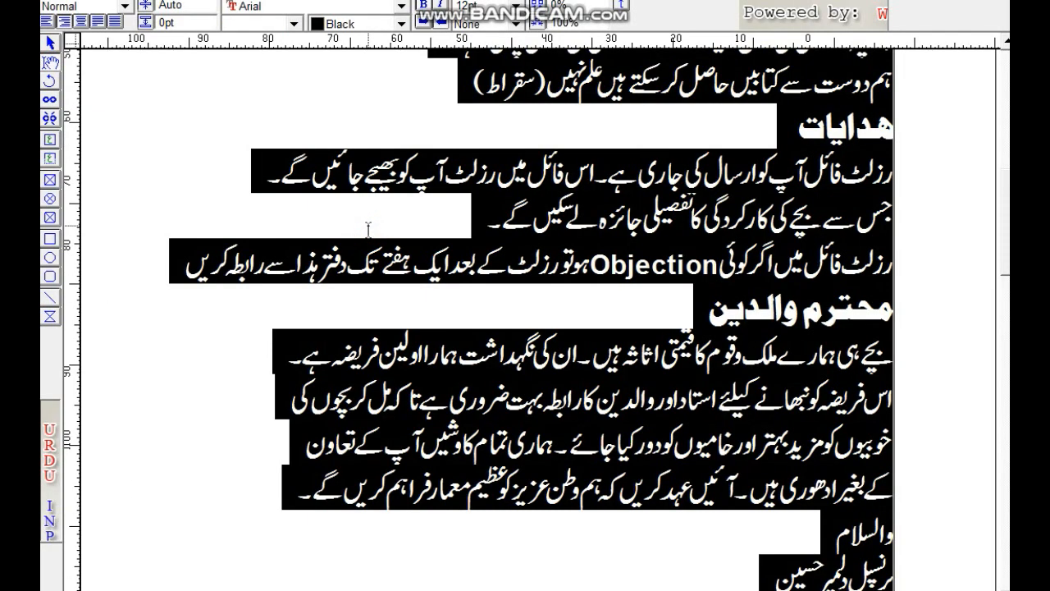
pyautogui.write('ن ام')
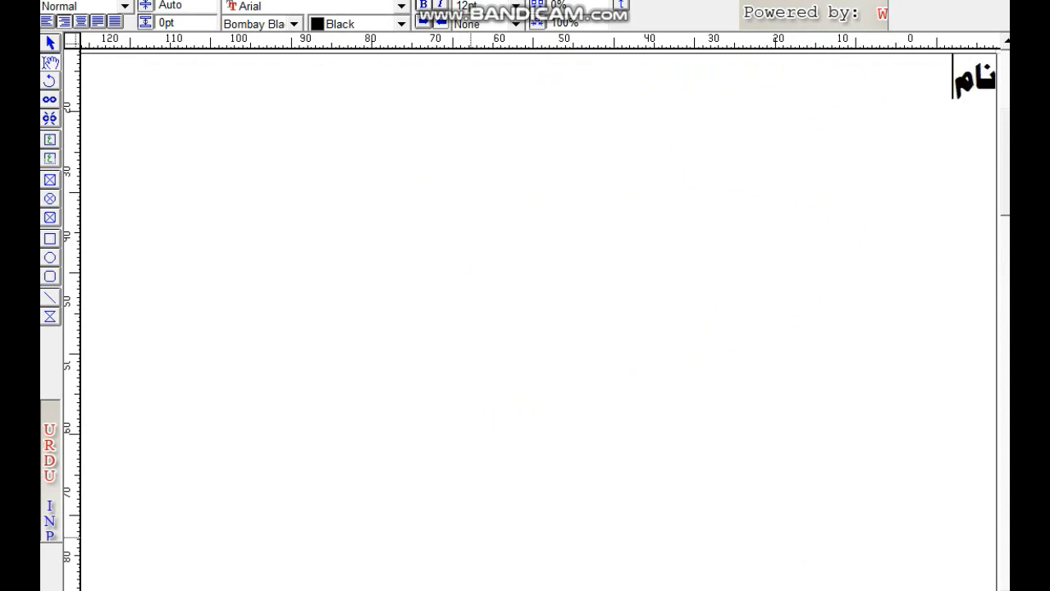
pyautogui.write(':')
pyautogui.press('Return')
pyautogui.write('ولدیت')
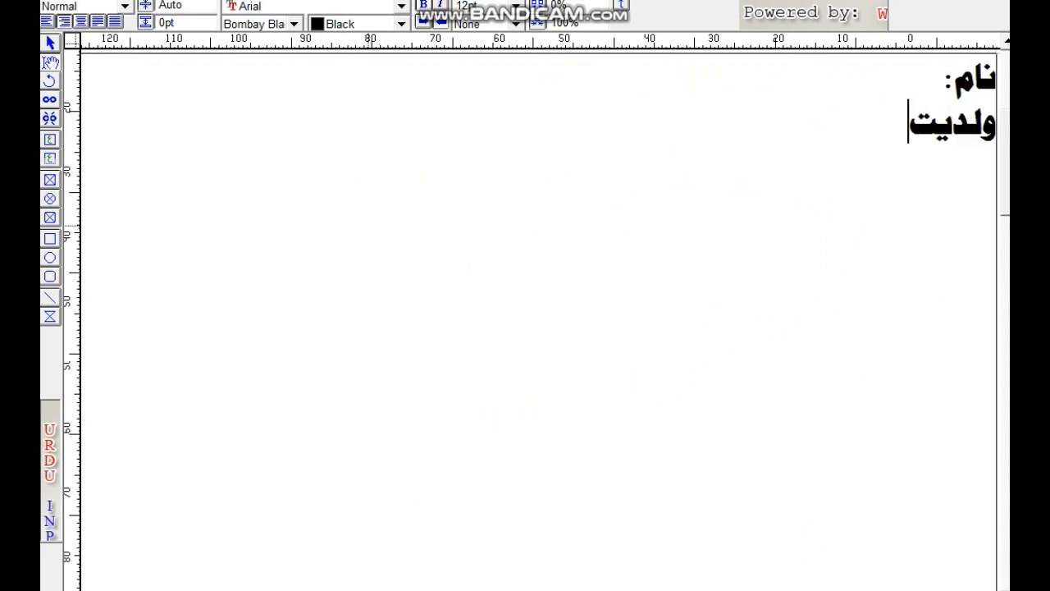
pyautogui.write(': کلاس')
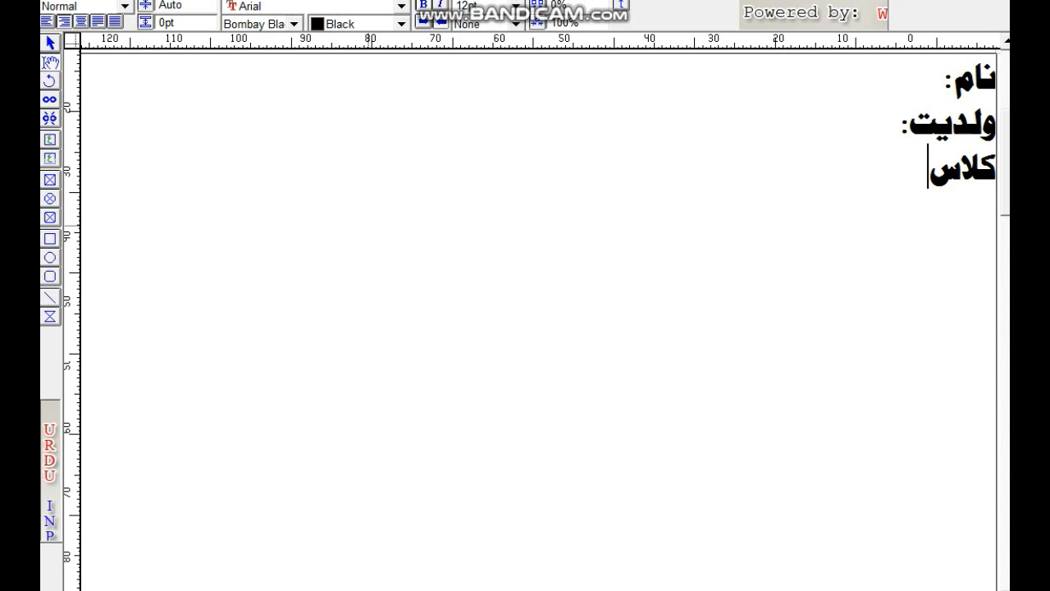
pyautogui.write(':\tرول نمبر:')
pyautogui.press('Return')
pyautogui.write('ایڈریس:')
# - Set the labels in Noori Nastaliq and cut their text box
pyautogui.hotkey('ctrl', 'a')
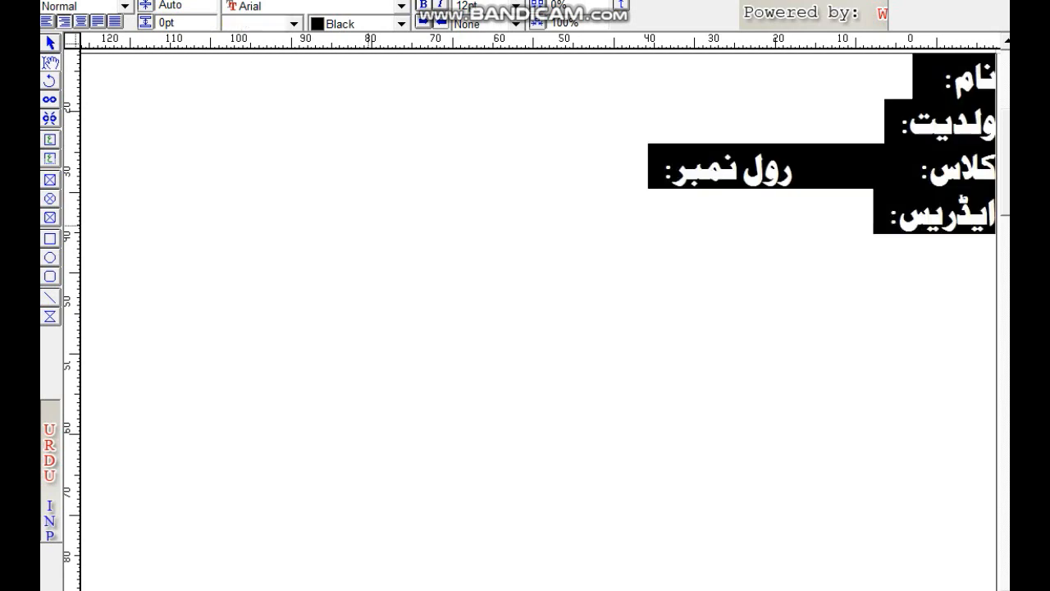
pyautogui.click(266, 32)
pyautogui.click(271, 31)
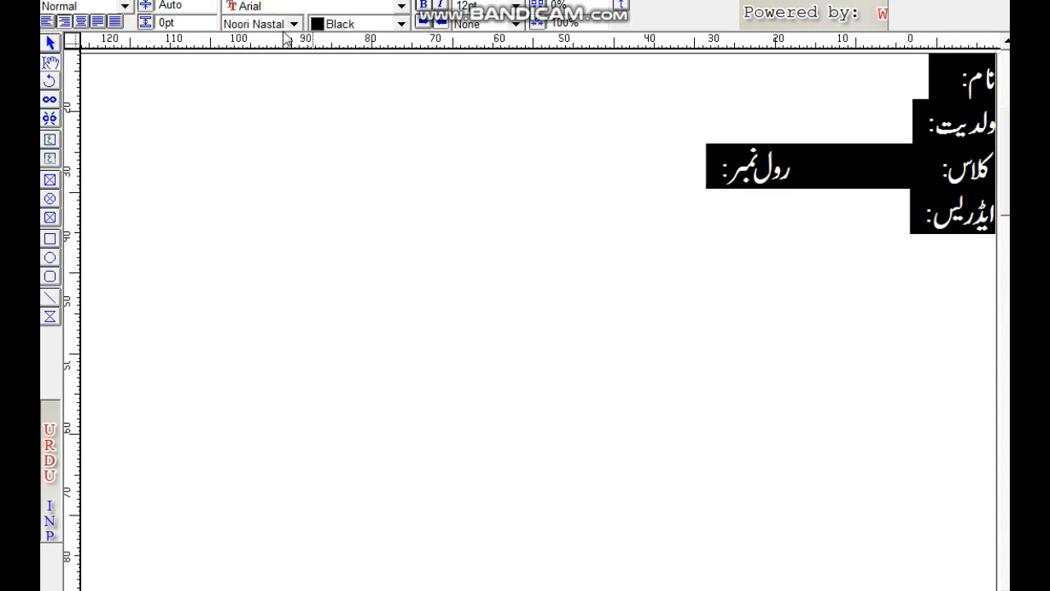
pyautogui.click(424, 40)
pyautogui.doubleClick(566, 303)
pyautogui.click(644, 187)
pyautogui.rightClick(643, 186)
pyautogui.click(672, 247)
# - Back in CorelDRAW, scale the pasted labels to 5% horizontally and vertically
pyautogui.hotkey('alt', 'Tab')
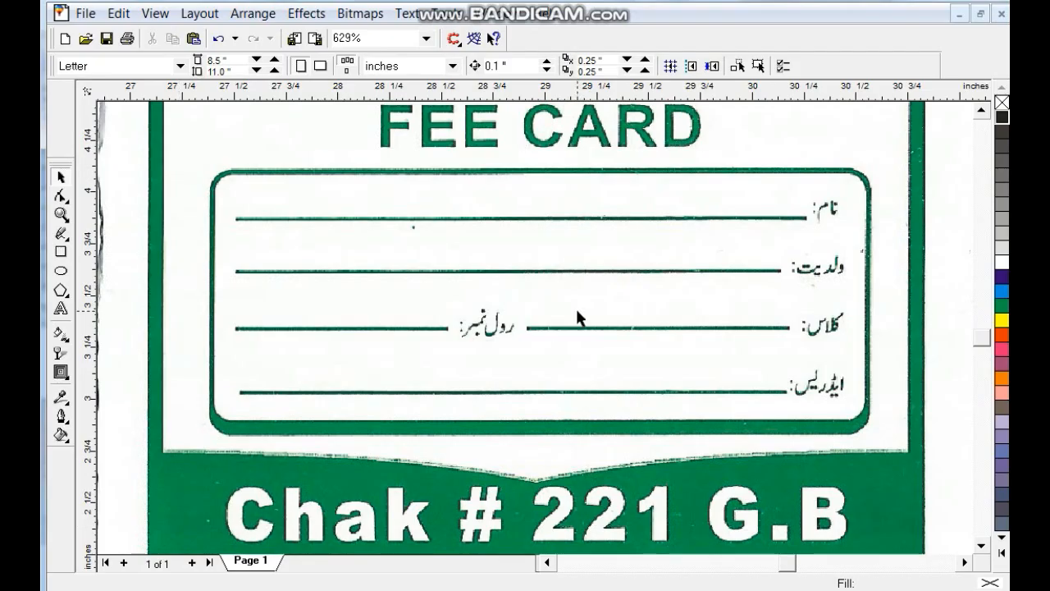
pyautogui.click(332, 139)
pyautogui.doubleClick(232, 71)
pyautogui.write('5')
pyautogui.click(232, 63)
pyautogui.doubleClick(232, 63)
pyautogui.write('5')
pyautogui.press('Return')
# - Move the shrunken labels below the card and ungroup their pieces
pyautogui.keyDown('shift'); pyautogui.click(603, 393); pyautogui.keyUp('shift')
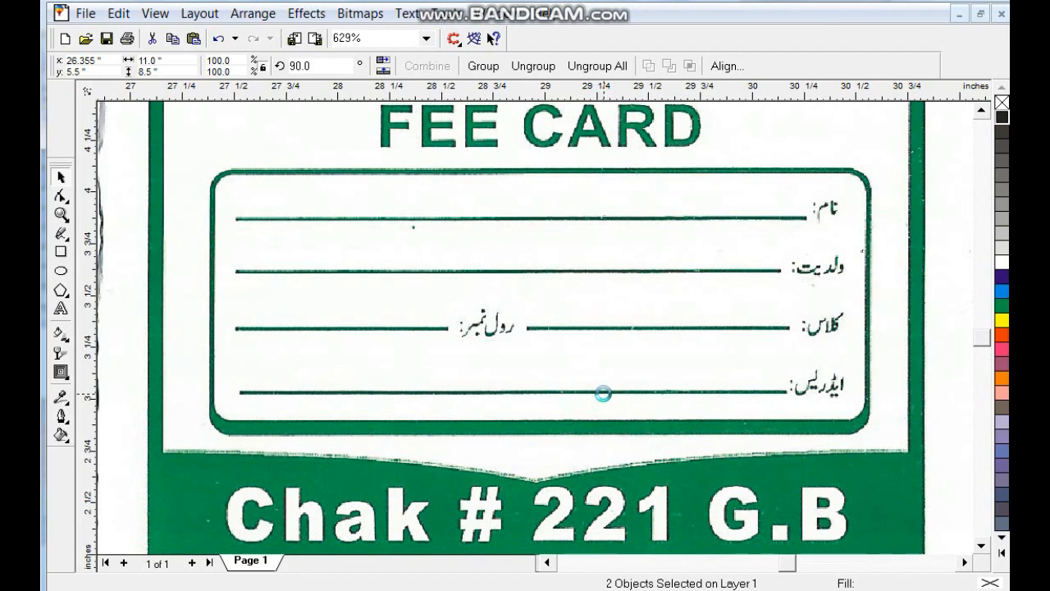
pyautogui.scroll(-1, 603, 394)
pyautogui.press('Escape')
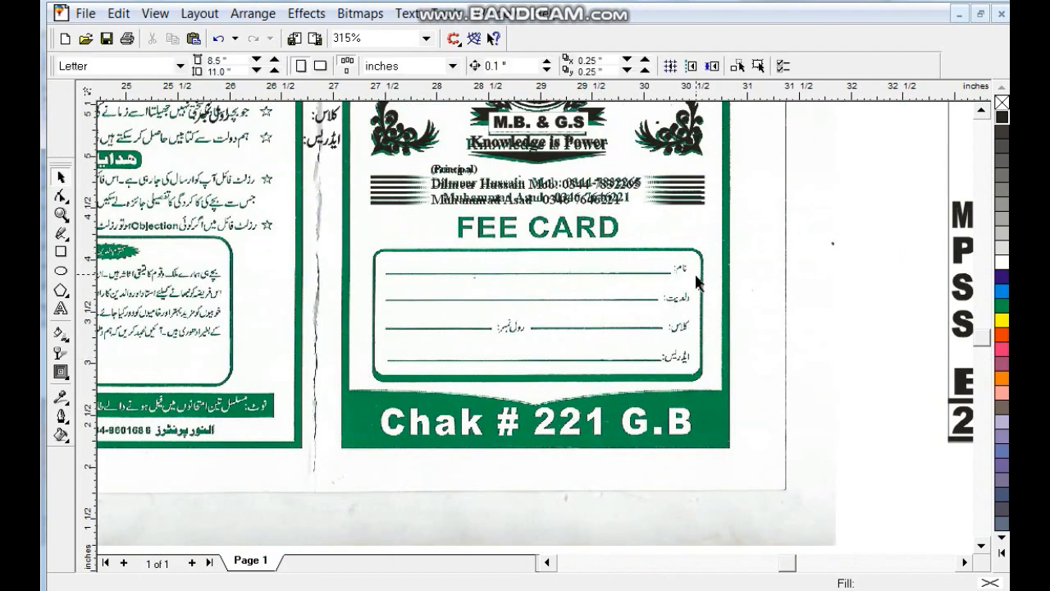
pyautogui.scroll(-1, 695, 281)
pyautogui.moveTo(365, 222); pyautogui.dragTo(587, 478)
pyautogui.hotkey('shift', 'F2')
pyautogui.click(428, 69)
pyautogui.press('F3')
pyautogui.press('Escape')
# - Regroup the pieces of the first, second and fourth labels into single words
pyautogui.moveTo(621, 198); pyautogui.dragTo(756, 271)
pyautogui.hotkey('ctrl', 'g')
pyautogui.moveTo(781, 266); pyautogui.dragTo(547, 317)
pyautogui.hotkey('ctrl', 'g')
pyautogui.moveTo(774, 378); pyautogui.dragTo(517, 490)
pyautogui.hotkey('ctrl', 'g')
pyautogui.click(452, 430)
pyautogui.press('F3')
pyautogui.press('F3')
# - Move all five labels up over the form box and shrink them slightly to fit
pyautogui.moveTo(642, 407); pyautogui.dragTo(433, 247)
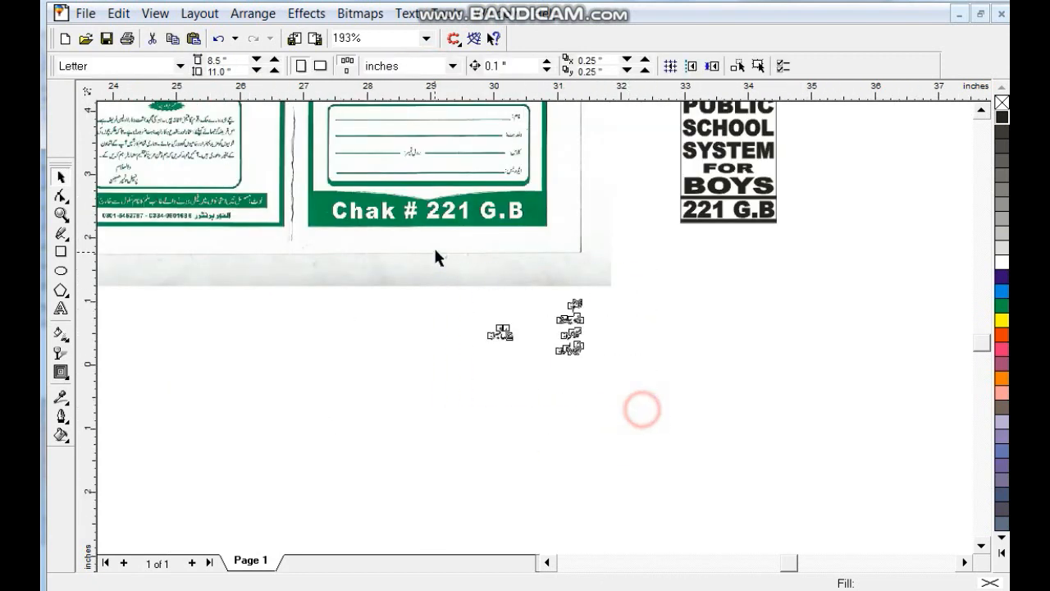
pyautogui.moveTo(571, 334); pyautogui.dragTo(511, 152)
pyautogui.hotkey('shift', 'F2')
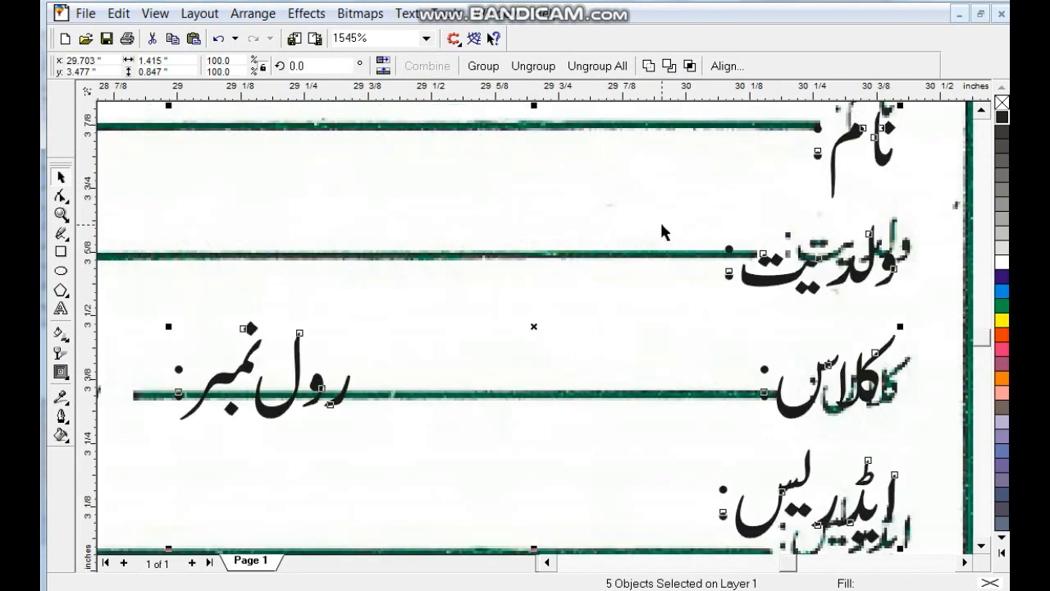
pyautogui.press('F3')
pyautogui.moveTo(702, 300); pyautogui.dragTo(706, 288)
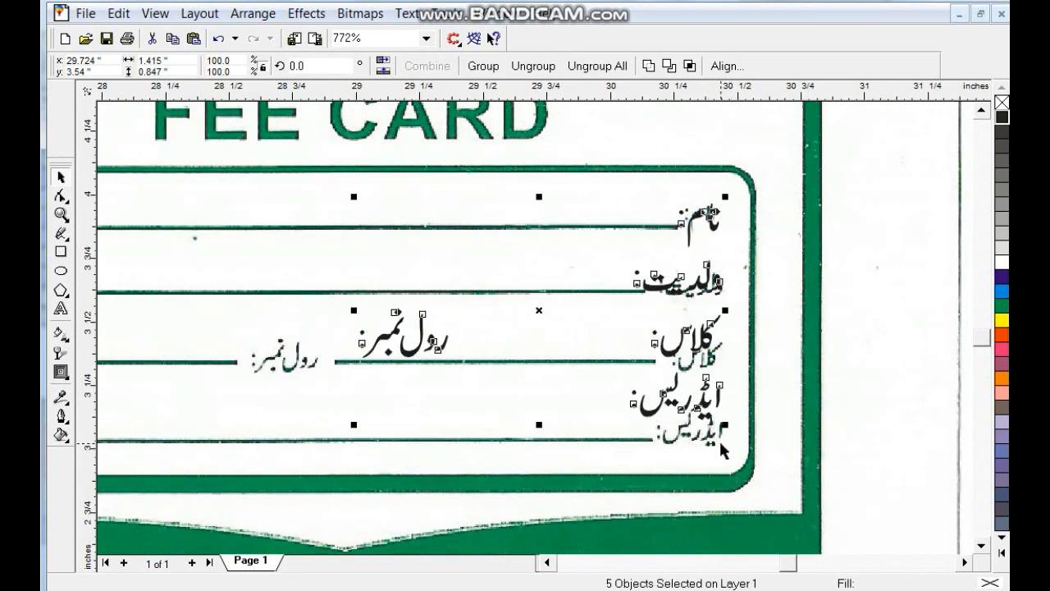
pyautogui.moveTo(725, 426); pyautogui.dragTo(709, 416)
pyautogui.moveTo(701, 237); pyautogui.dragTo(714, 228)
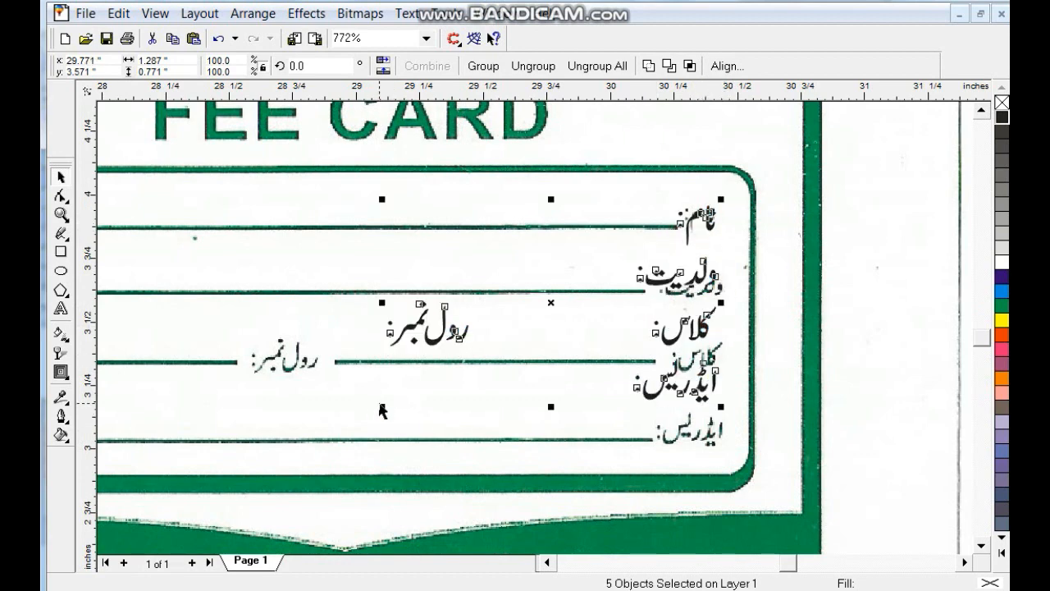
pyautogui.moveTo(381, 406); pyautogui.dragTo(400, 402)
pyautogui.click(693, 381)
# - Drop the ایڈریس, کلاس, رول نمبر and ولدیت labels onto their printed lines
pyautogui.moveTo(693, 382); pyautogui.dragTo(694, 439)
pyautogui.click(689, 322)
pyautogui.keyDown('shift'); pyautogui.click(468, 321); pyautogui.keyUp('shift')
pyautogui.moveTo(468, 321); pyautogui.dragTo(468, 356)
pyautogui.press('Escape')
pyautogui.moveTo(662, 273); pyautogui.dragTo(662, 291)
pyautogui.press('Escape')
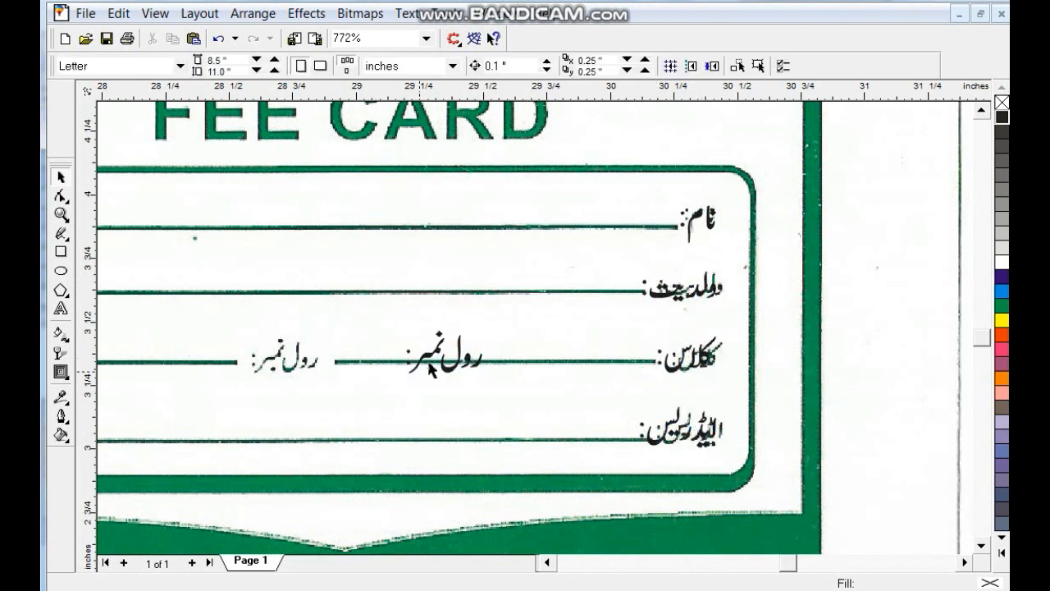
pyautogui.moveTo(412, 355); pyautogui.dragTo(251, 355)
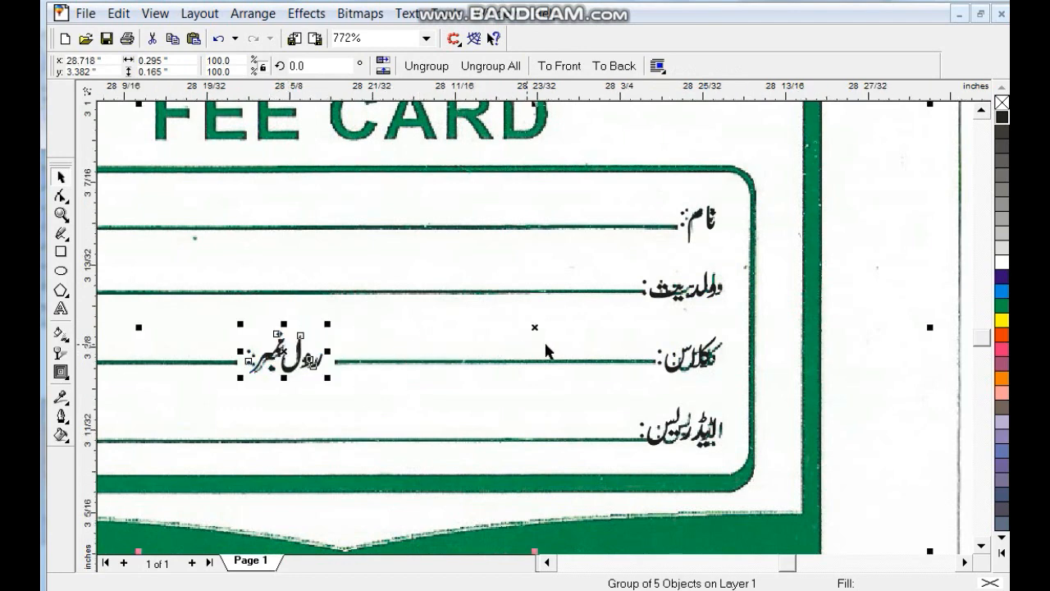
pyautogui.hotkey('shift', 'F2')
pyautogui.press('F3')
pyautogui.press('F3')
pyautogui.press('F3')
pyautogui.press('Escape')
pyautogui.click(59, 226)
pyautogui.click(336, 248)
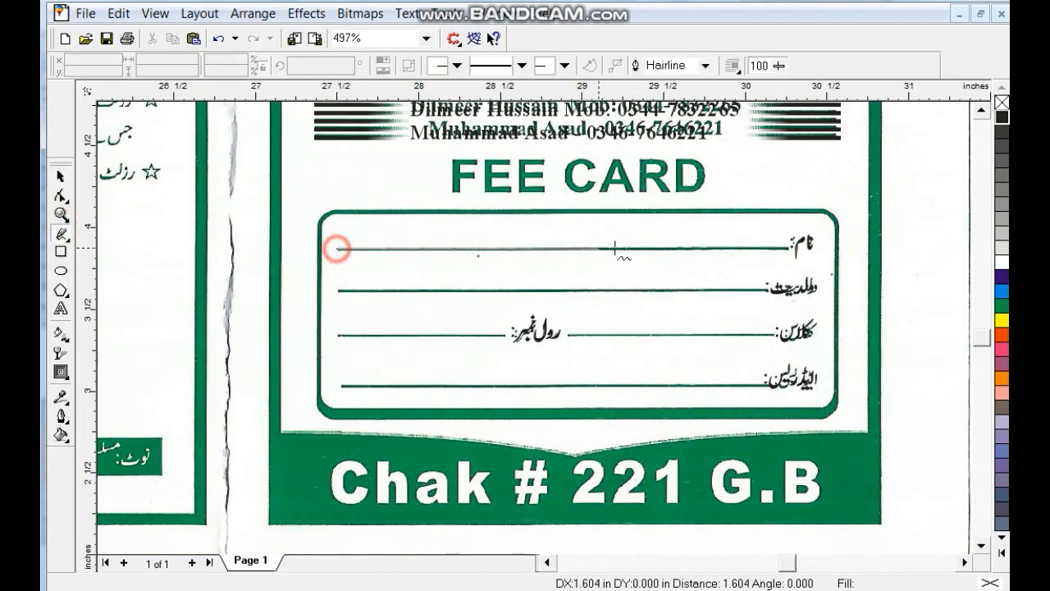
# - Finish the line across the name row and give it a 1 pt outline
pyautogui.click(779, 256)
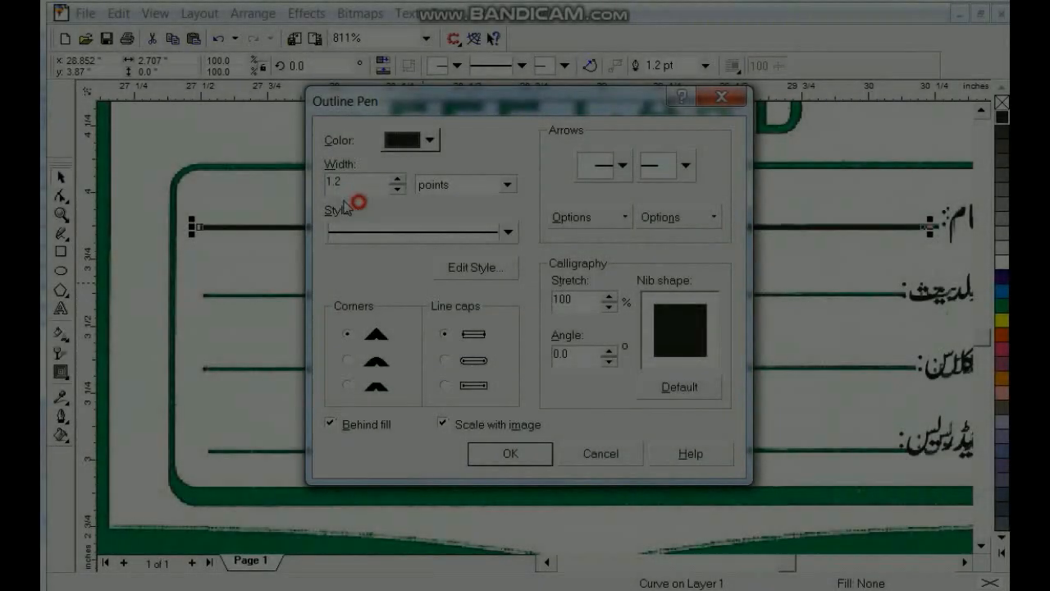
pyautogui.doubleClick(338, 183)
pyautogui.click(510, 453)
pyautogui.click(379, 229)
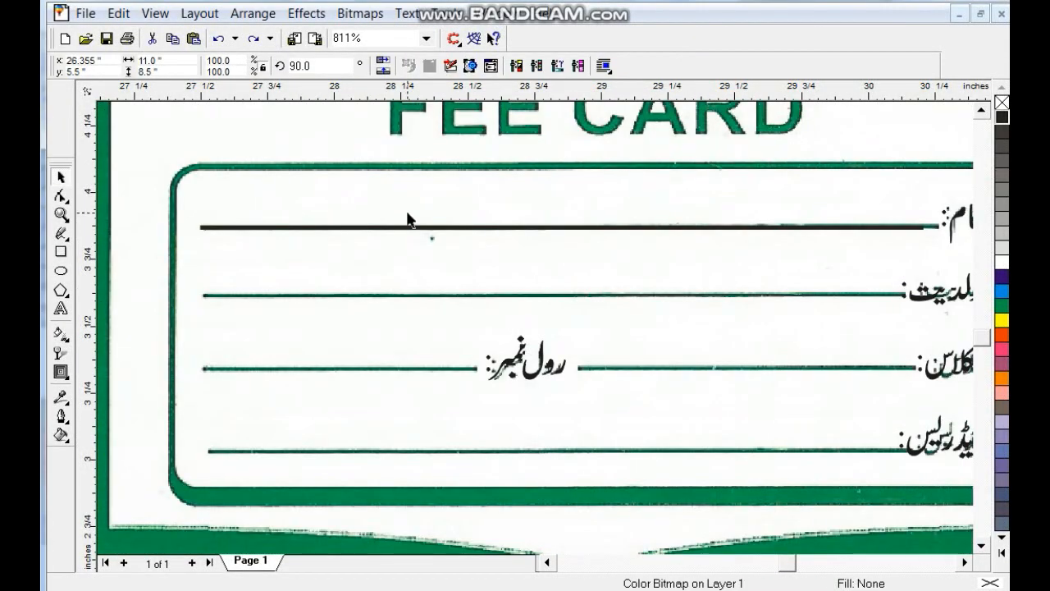
pyautogui.press('Escape')
# - Copy the line onto the remaining rows, trimming the roll-number row into two parts around its label
pyautogui.moveTo(408, 226); pyautogui.dragTo(414, 292)
pyautogui.moveTo(925, 290); pyautogui.dragTo(903, 293)
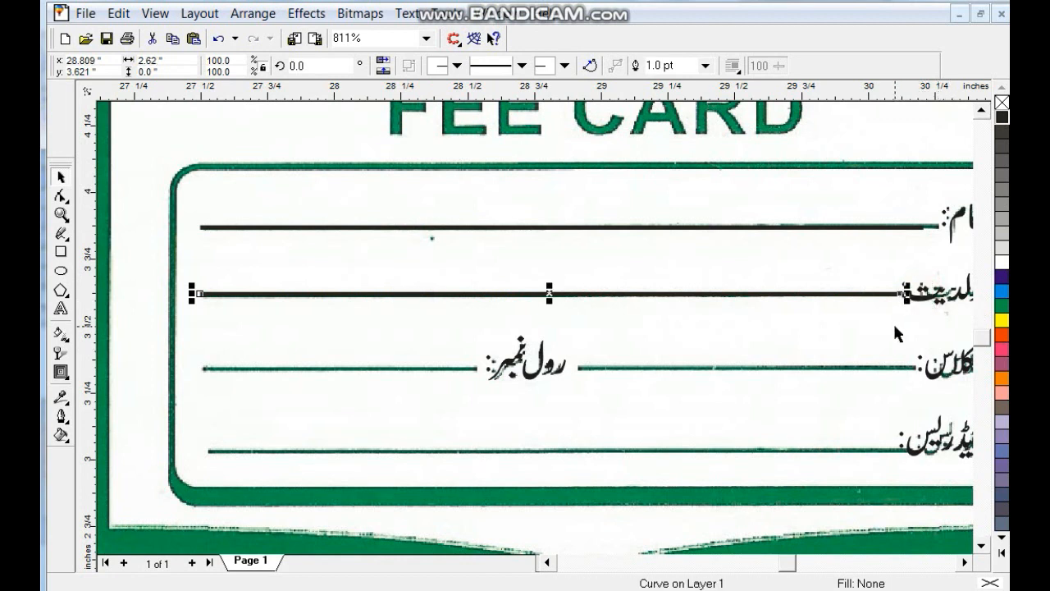
pyautogui.moveTo(699, 294); pyautogui.dragTo(700, 369)
pyautogui.moveTo(195, 368); pyautogui.dragTo(567, 370)
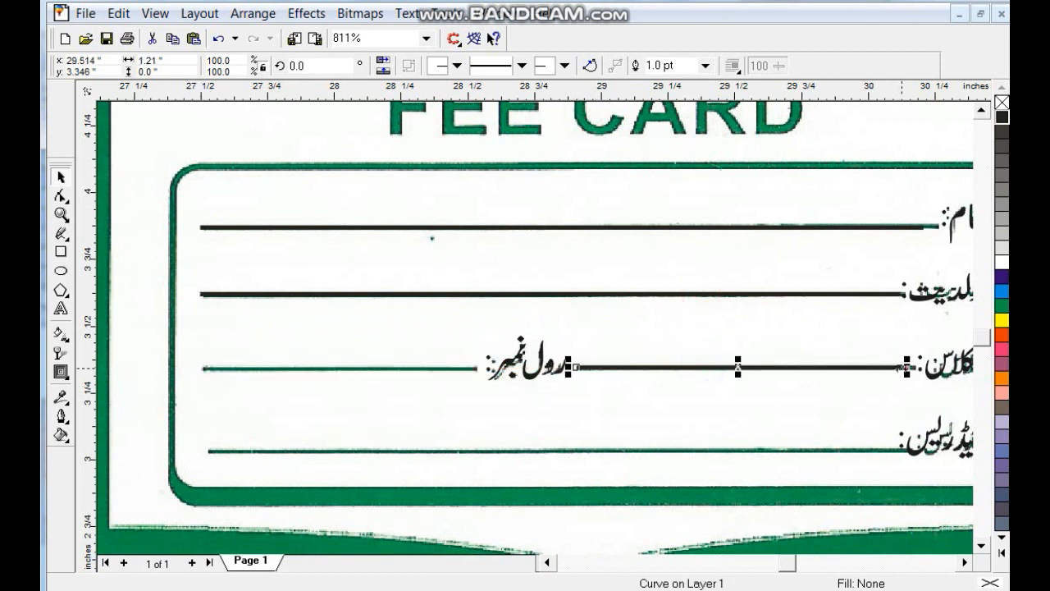
pyautogui.moveTo(901, 374); pyautogui.dragTo(911, 370)
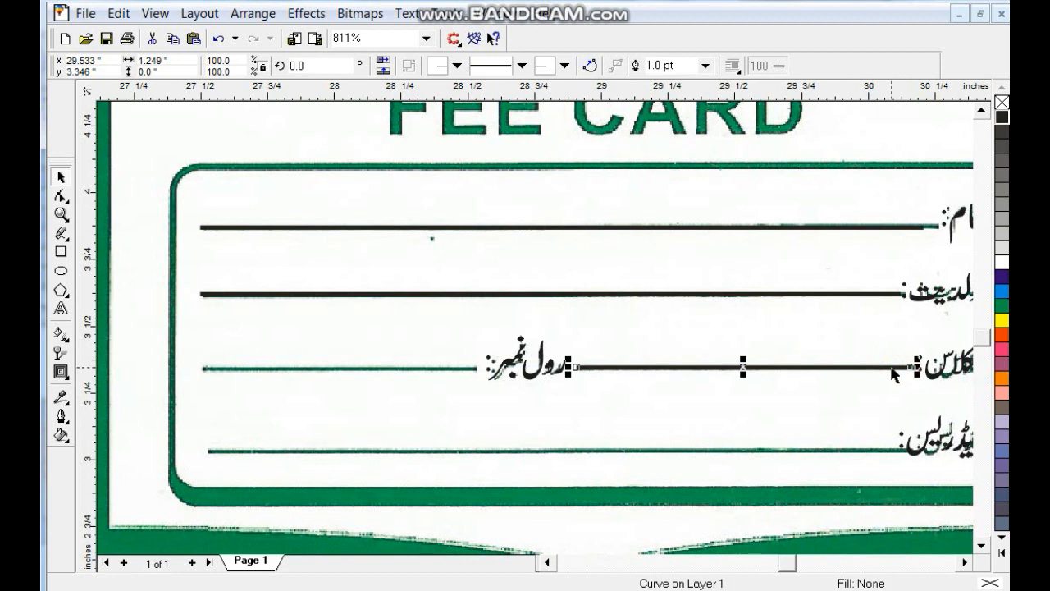
pyautogui.click(520, 380)
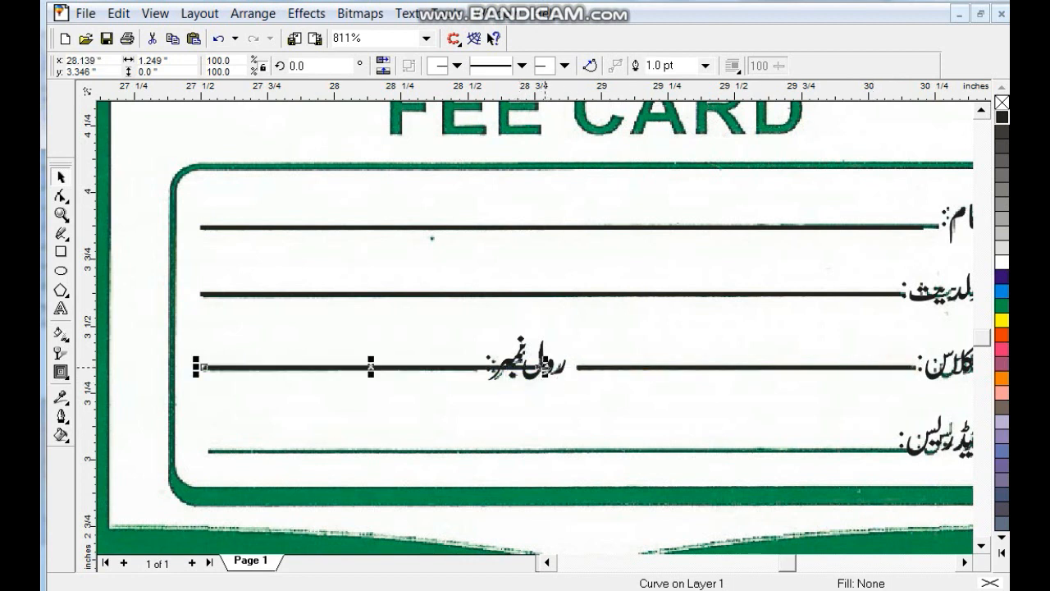
pyautogui.moveTo(548, 368); pyautogui.dragTo(887, 452)
# - Move the contact text below the box and retype it as FEE CARD
pyautogui.scroll(-1, 887, 453)
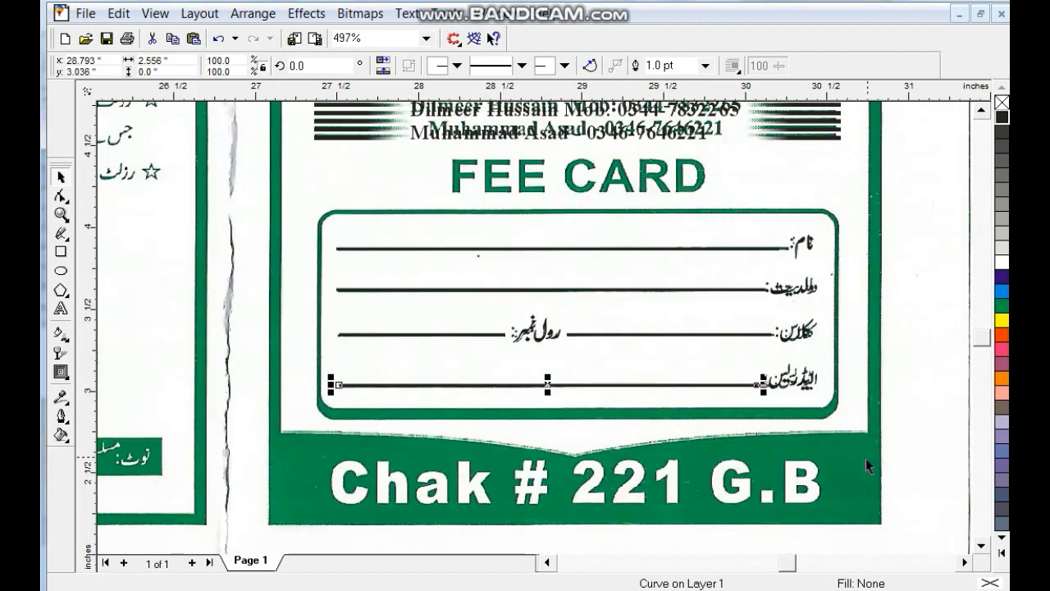
pyautogui.click(216, 254)
pyautogui.moveTo(534, 133); pyautogui.dragTo(502, 443)
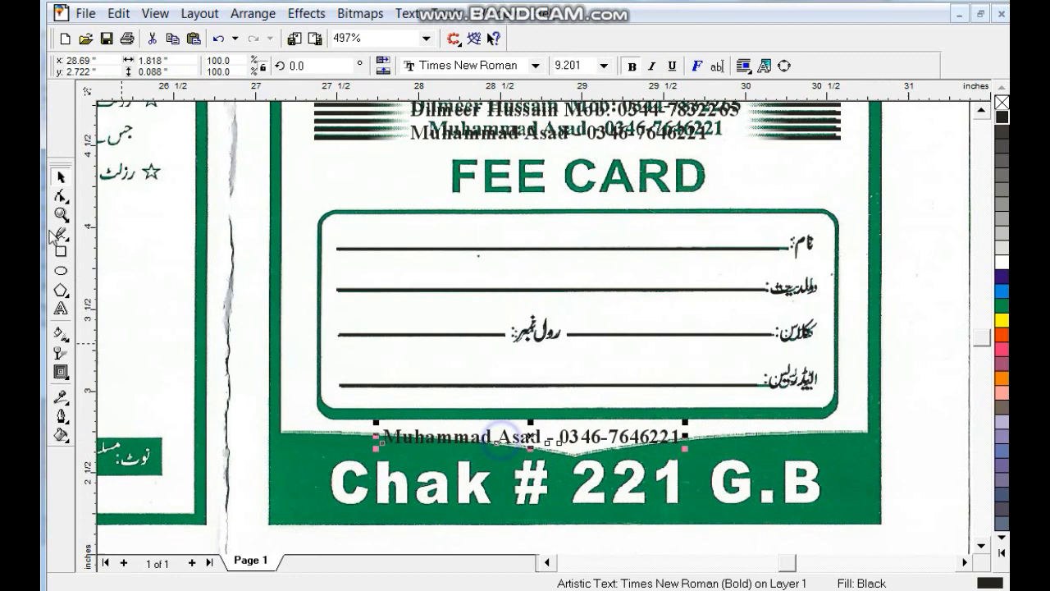
pyautogui.click(62, 309)
pyautogui.hotkey('ctrl', 'a')
pyautogui.write('F')
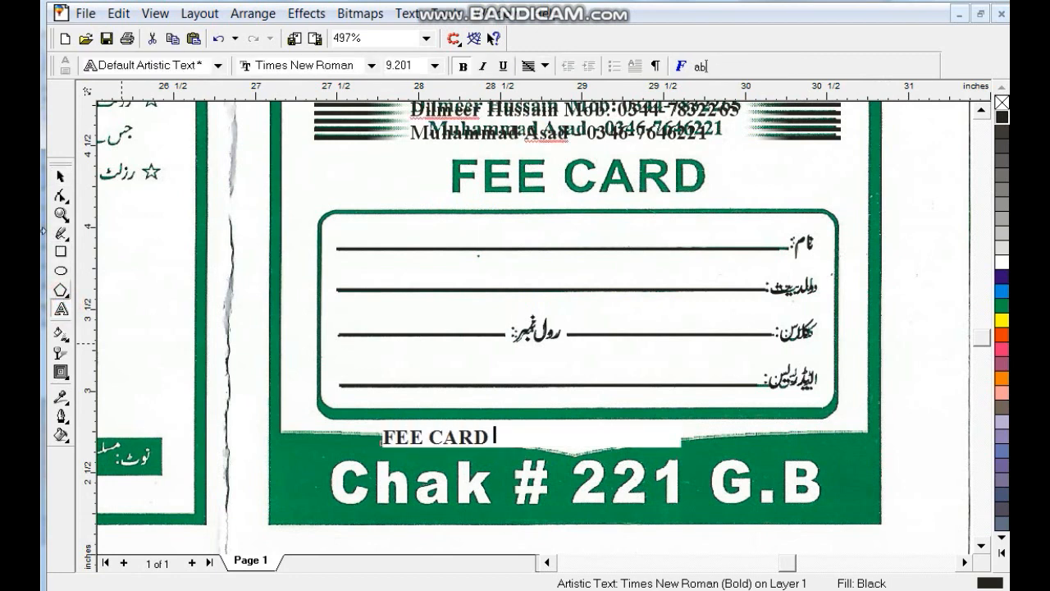
pyautogui.click(58, 174)
# - Set FEE CARD in Arial and stretch it over the green FEE CARD heading
pyautogui.click(522, 66)
pyautogui.write('Arial')
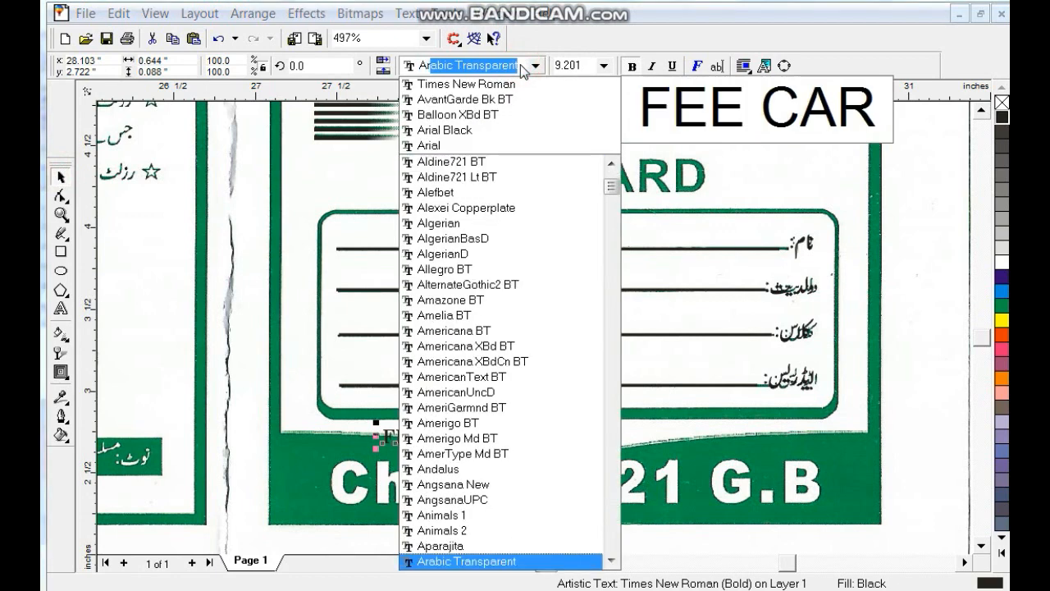
pyautogui.press('Return')
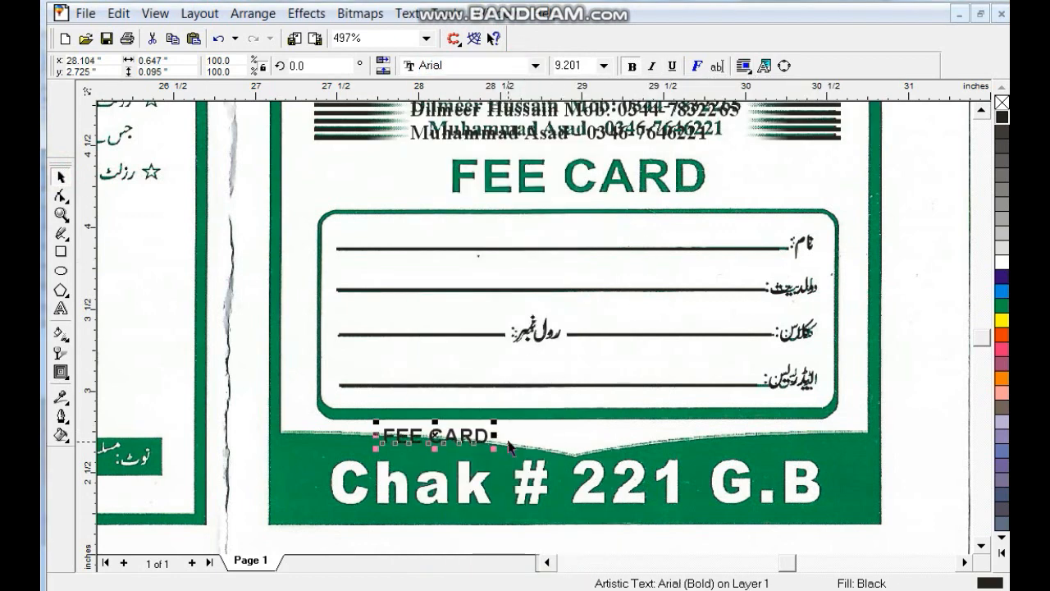
pyautogui.click(498, 430)
pyautogui.moveTo(481, 430); pyautogui.dragTo(712, 171)
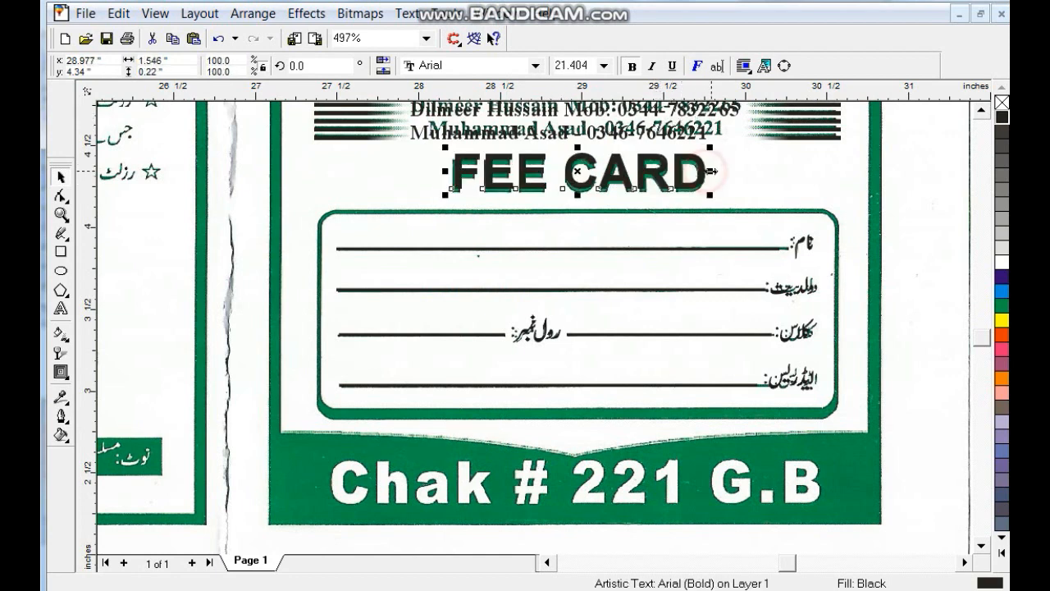
pyautogui.press('Escape')
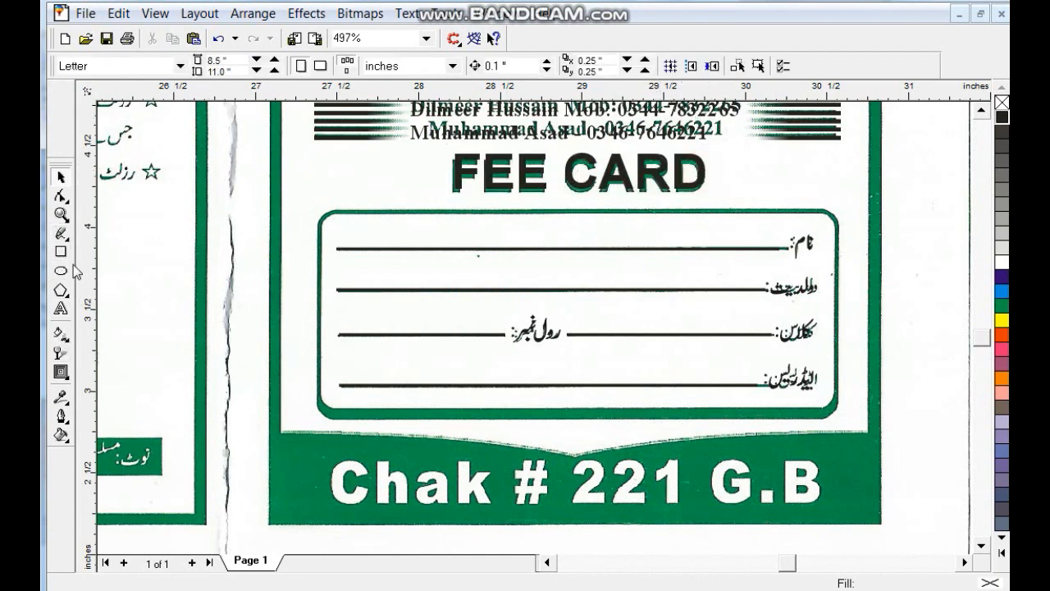
# - Draw a widened ellipse and a second copy to its right, then weld them into one shape
pyautogui.click(61, 273)
pyautogui.moveTo(251, 415); pyautogui.dragTo(614, 557)
pyautogui.click(60, 177)
pyautogui.moveTo(246, 417); pyautogui.dragTo(98, 410)
pyautogui.moveTo(373, 414); pyautogui.dragTo(375, 418)
pyautogui.moveTo(656, 420); pyautogui.dragTo(743, 418)
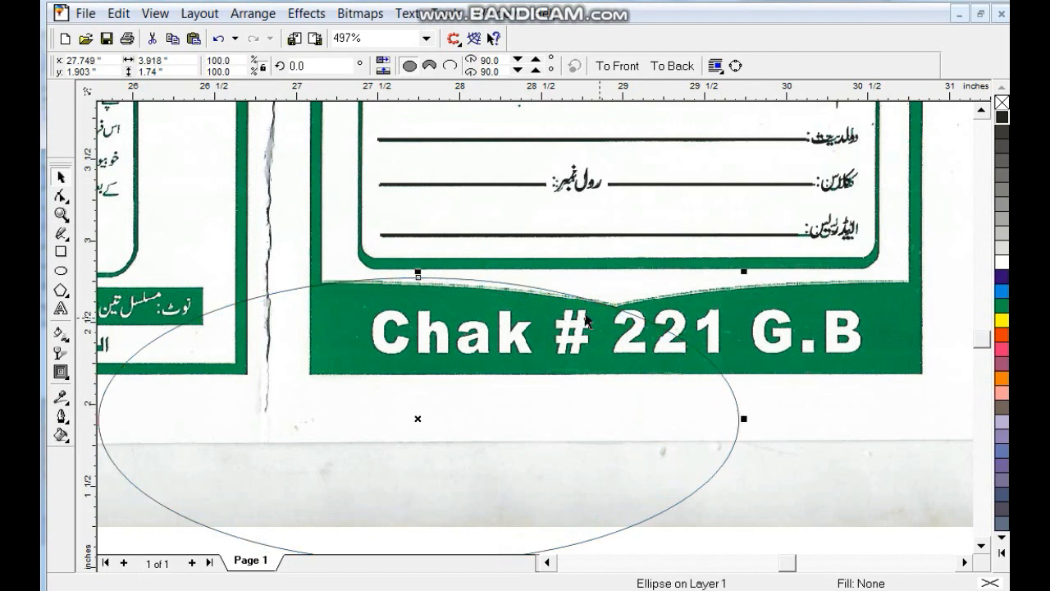
pyautogui.moveTo(210, 313); pyautogui.dragTo(604, 305)
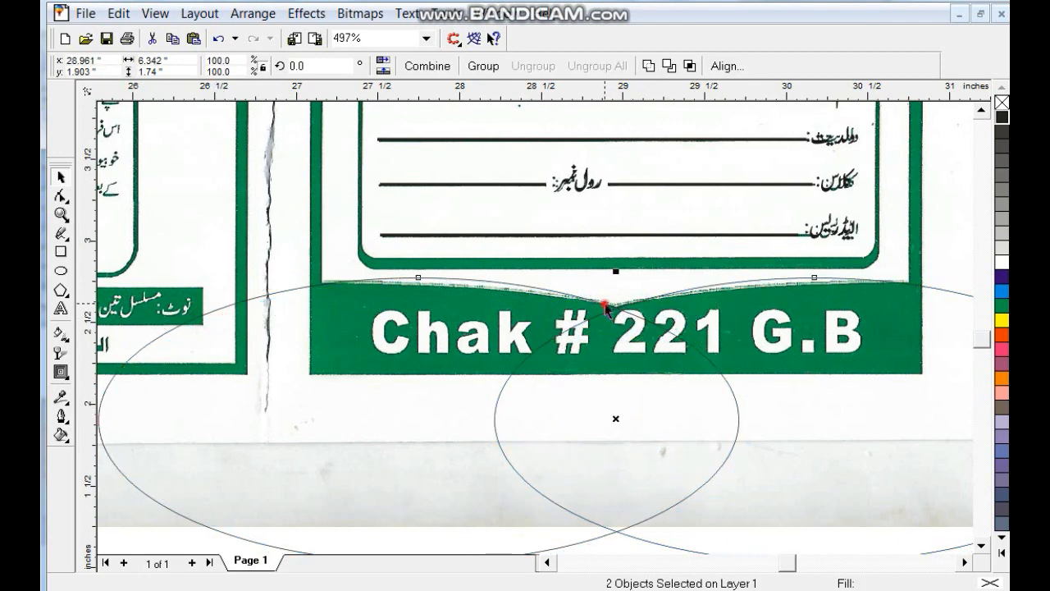
pyautogui.click(646, 67)
pyautogui.click(654, 326)
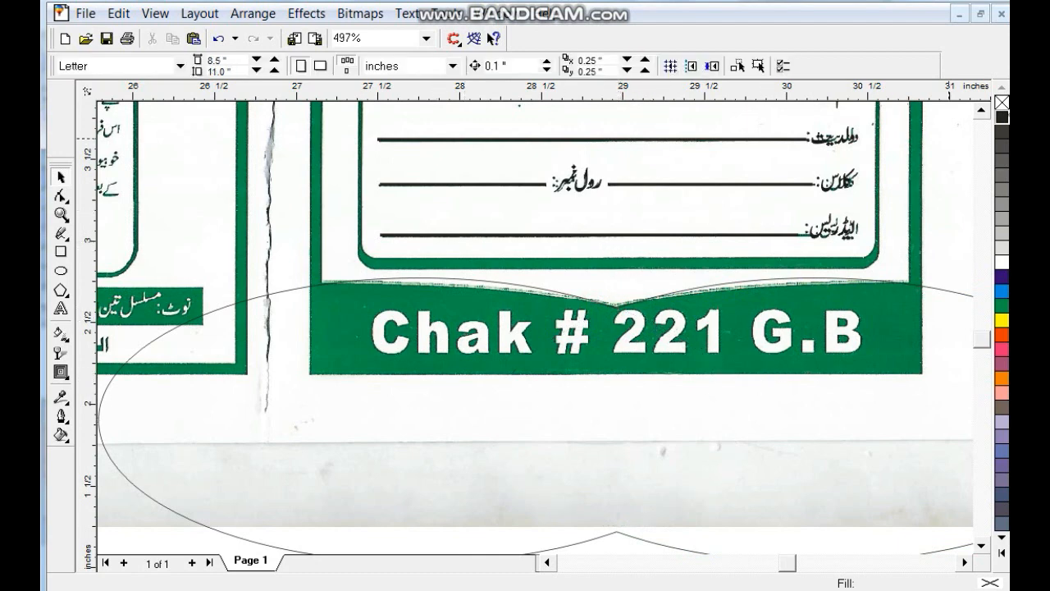
# - Copy the FEE CARD heading and retype it as Chak # 221 G.b
pyautogui.doubleClick(982, 110)
pyautogui.moveTo(618, 129); pyautogui.dragTo(605, 499)
pyautogui.click(57, 304)
pyautogui.hotkey('ctrl', 'a')
pyautogui.write('CJA')
pyautogui.press('BackSpace')
pyautogui.press('BackSpace')
pyautogui.press('BackSpace')
pyautogui.write('Chak ')
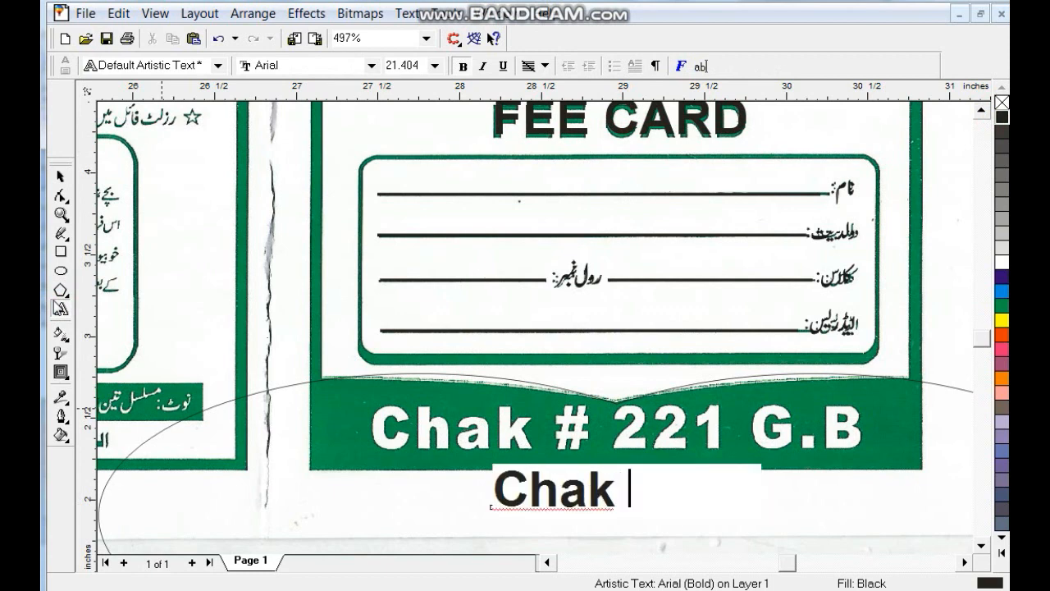
pyautogui.write('# 221 G')
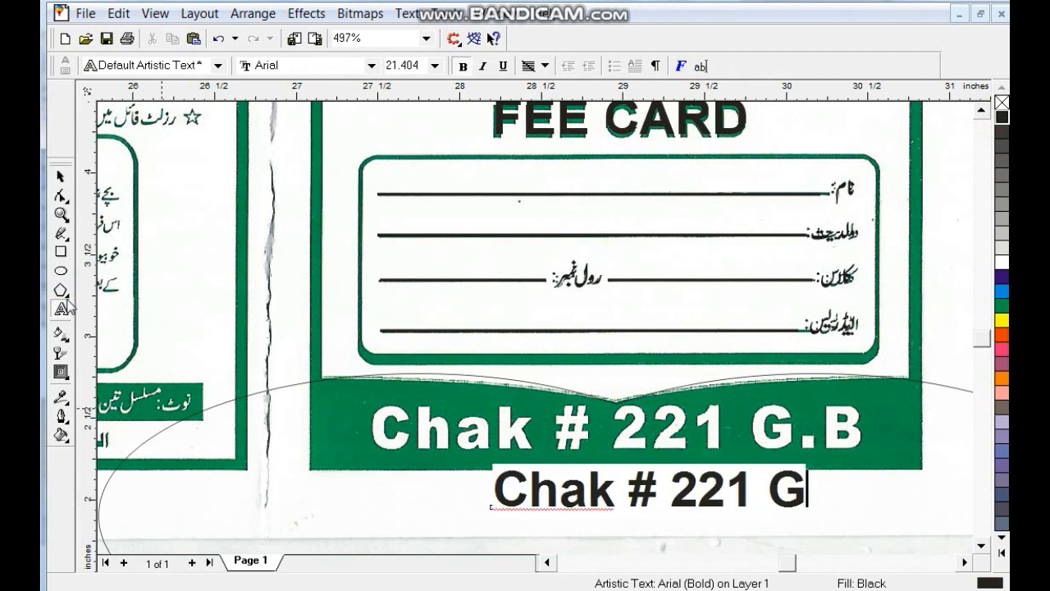
pyautogui.write('.b')
pyautogui.click(62, 177)
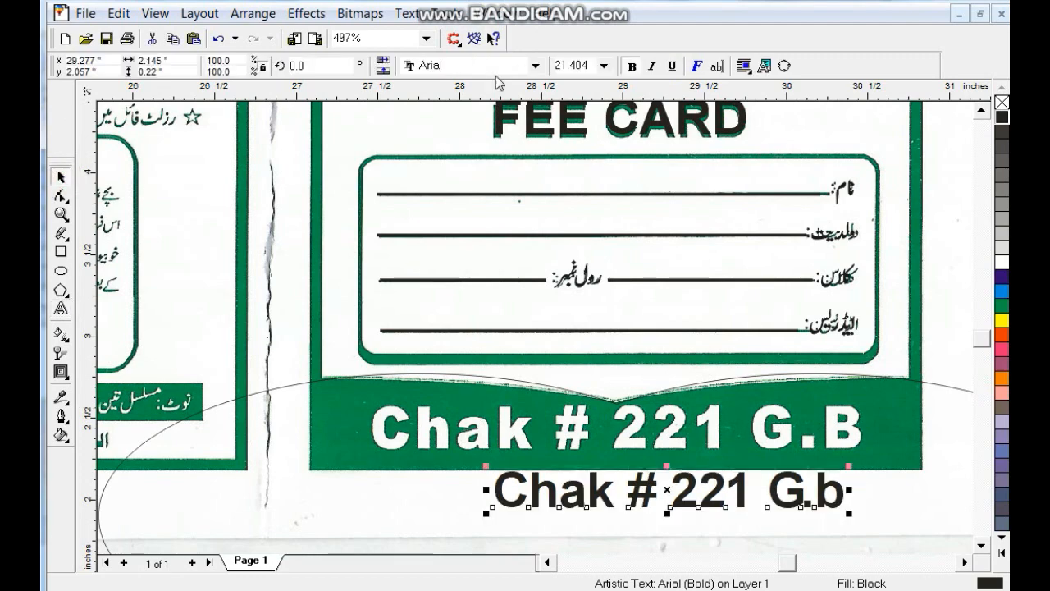
# - Set the banner text in Arial Black, enlarge it over the banner lettering, and make it 'G.B'
pyautogui.click(488, 70)
pyautogui.write('Arial Black')
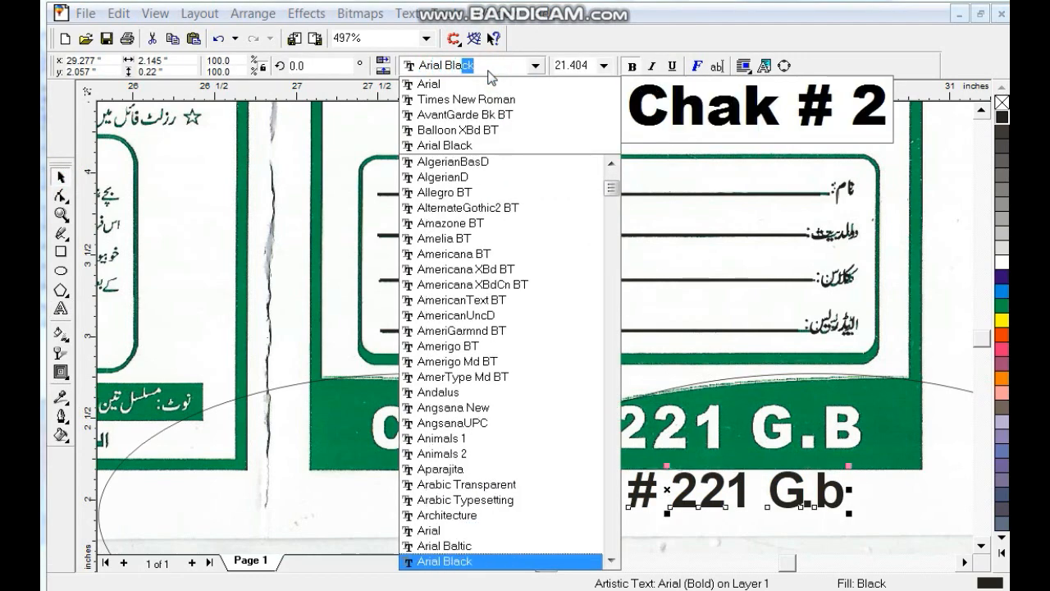
pyautogui.press('Return')
pyautogui.moveTo(763, 506); pyautogui.dragTo(641, 449)
pyautogui.moveTo(794, 408); pyautogui.dragTo(863, 397)
pyautogui.click(60, 310)
pyautogui.press('BackSpace')
pyautogui.write('B')
pyautogui.click(60, 179)
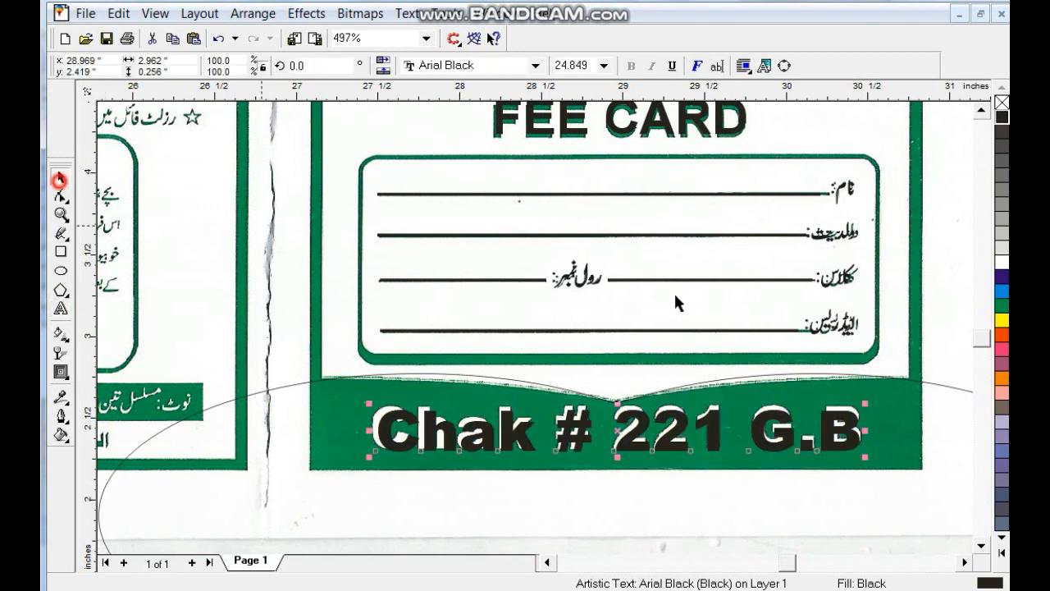
# - Fill the Chak # 221 G.B text white and the welded ellipse shape black
pyautogui.click(1002, 263)
pyautogui.click(938, 382)
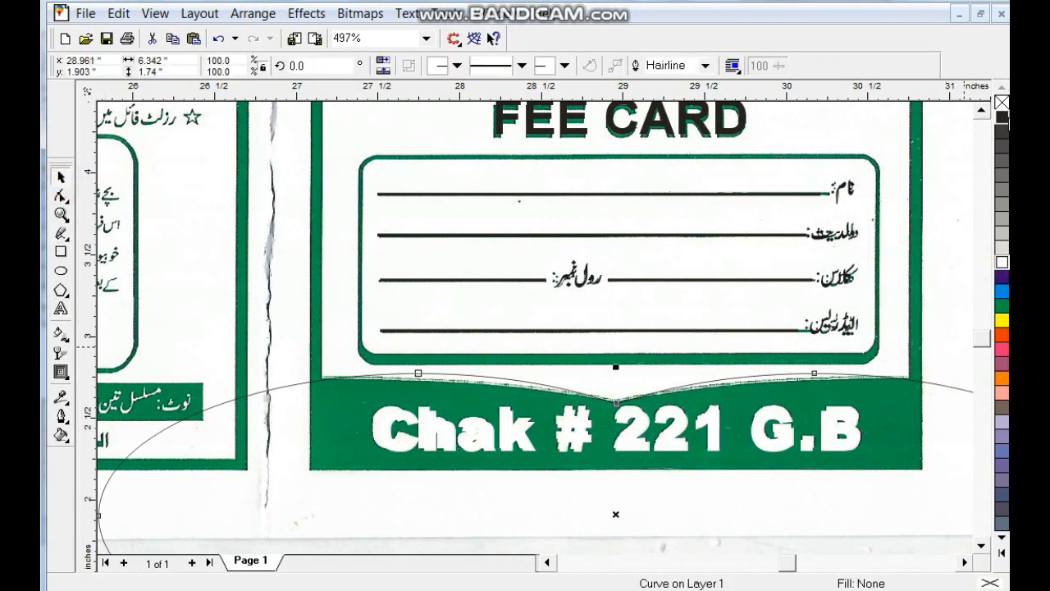
pyautogui.click(1002, 117)
# - Delete the vertical school-name label
pyautogui.press('F3')
pyautogui.press('F3')
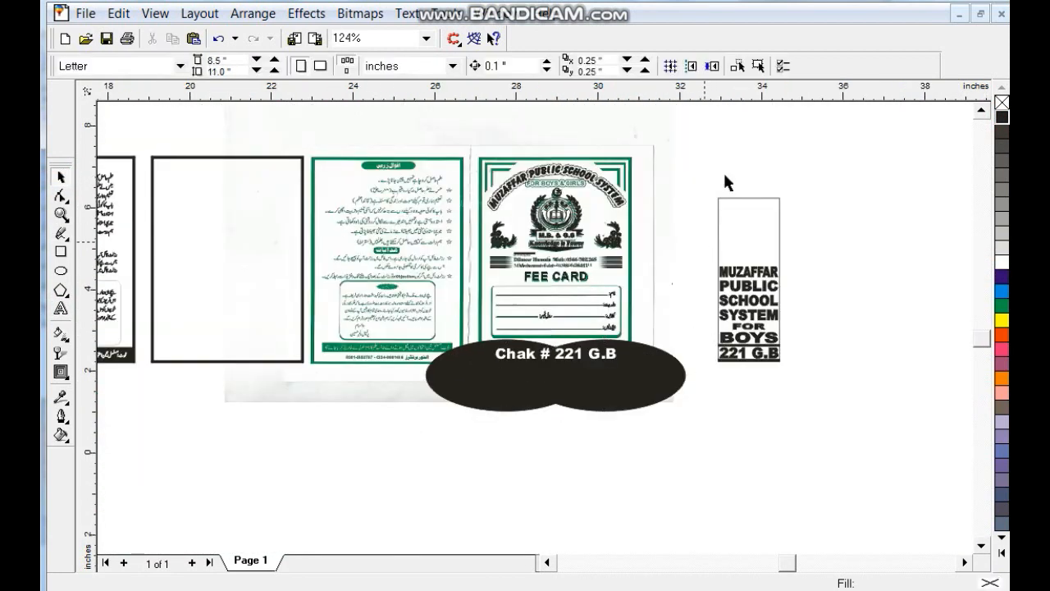
pyautogui.moveTo(732, 144); pyautogui.dragTo(427, 392)
pyautogui.click(647, 233)
pyautogui.moveTo(706, 187); pyautogui.dragTo(794, 410)
pyautogui.press('Delete')
# - Centre the black ellipse and banner text horizontally on the left frame
pyautogui.click(776, 389)
pyautogui.click(247, 161)
pyautogui.click(813, 161)
pyautogui.click(664, 373)
pyautogui.keyDown('shift'); pyautogui.click(572, 352); pyautogui.keyUp('shift')
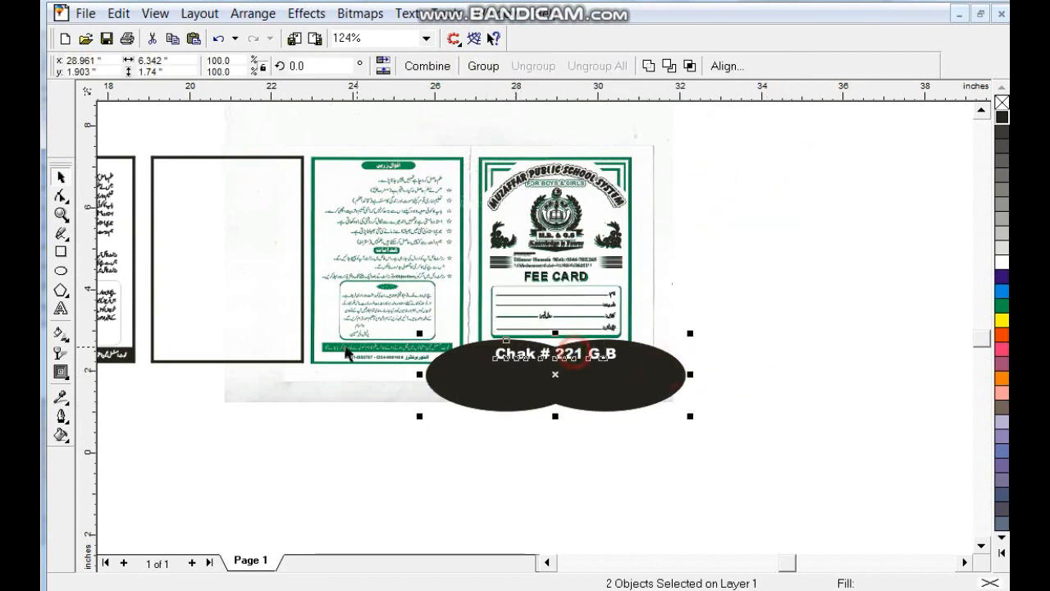
pyautogui.keyDown('shift'); pyautogui.click(293, 362); pyautogui.keyUp('shift')
pyautogui.press('c')
# - PowerClip the black ellipse inside the left frame
pyautogui.click(279, 390)
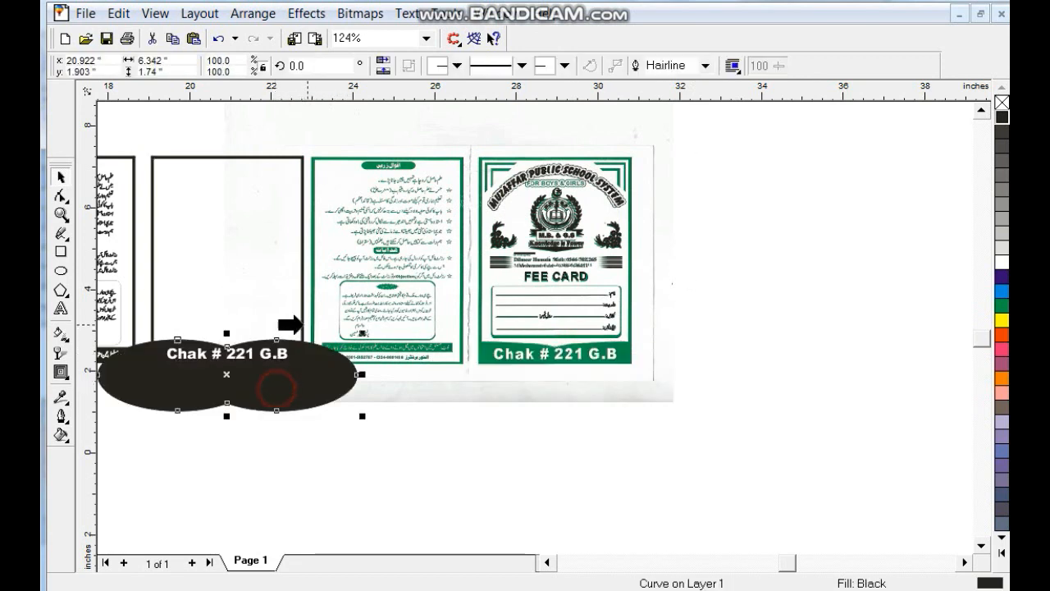
pyautogui.hotkey('alt', 'c')
pyautogui.press('w')
pyautogui.press('p')
pyautogui.click(303, 326)
pyautogui.click(298, 447)
# - Group the rebuilt fee card pieces and centre them in the left frame
pyautogui.moveTo(679, 141); pyautogui.dragTo(474, 389)
pyautogui.hotkey('ctrl', 'g')
pyautogui.keyDown('shift'); pyautogui.click(303, 279); pyautogui.keyUp('shift')
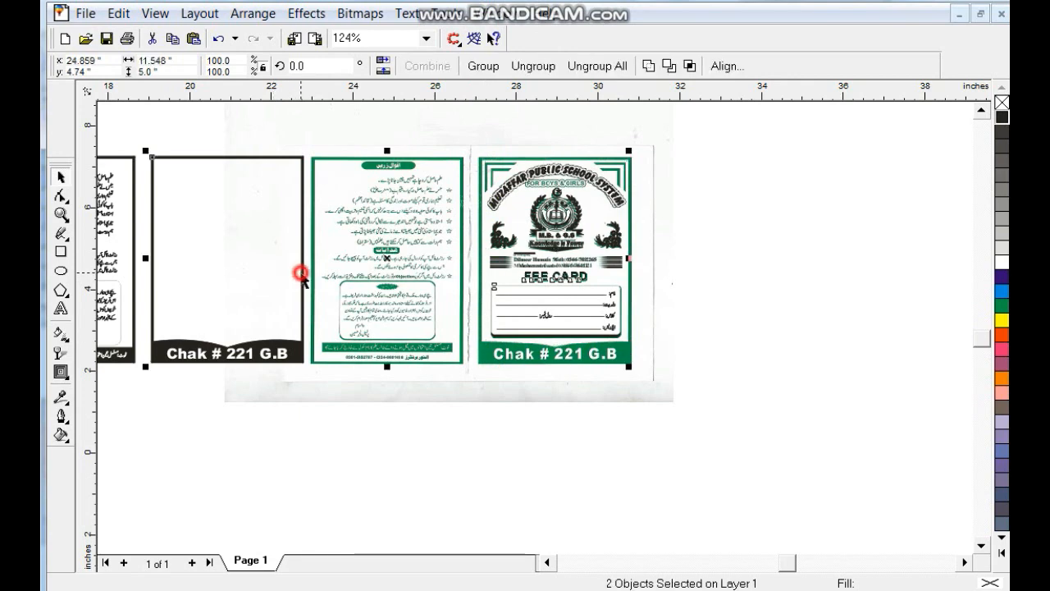
pyautogui.press('c')
pyautogui.click(283, 353)
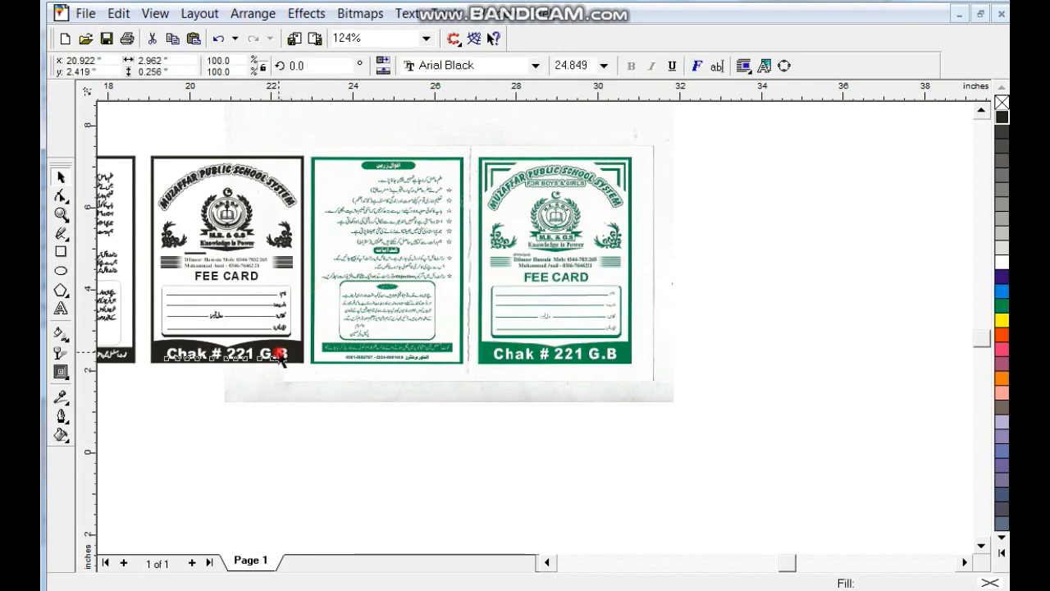
pyautogui.keyDown('shift'); pyautogui.click(302, 295); pyautogui.keyUp('shift')
pyautogui.hotkey('shift', 'F2')
pyautogui.press('Escape')
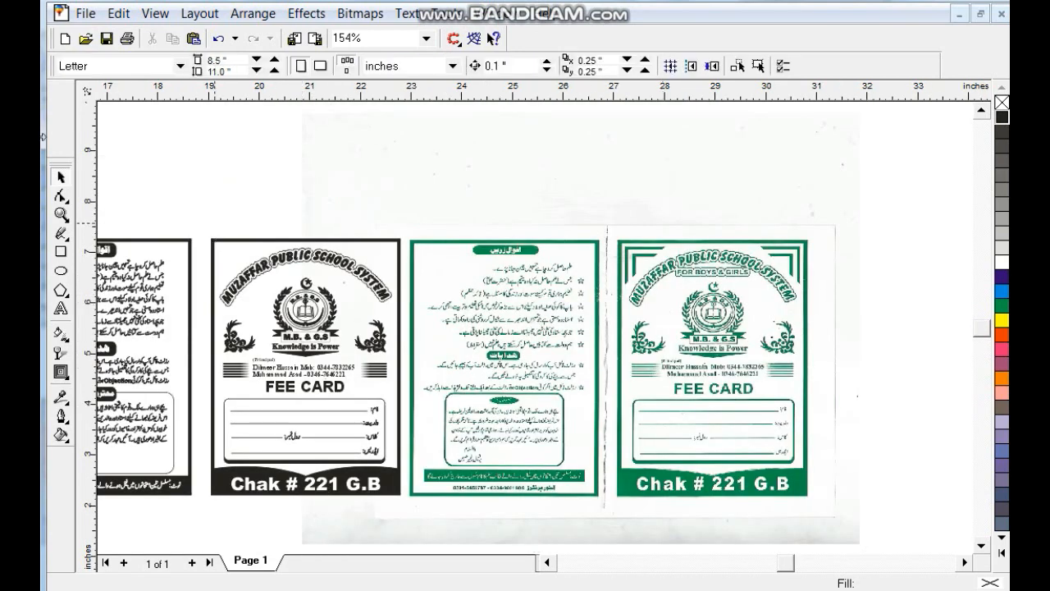
# - Add the text FOR BOYS & GIRLS on the card
pyautogui.click(61, 214)
pyautogui.click(646, 233)
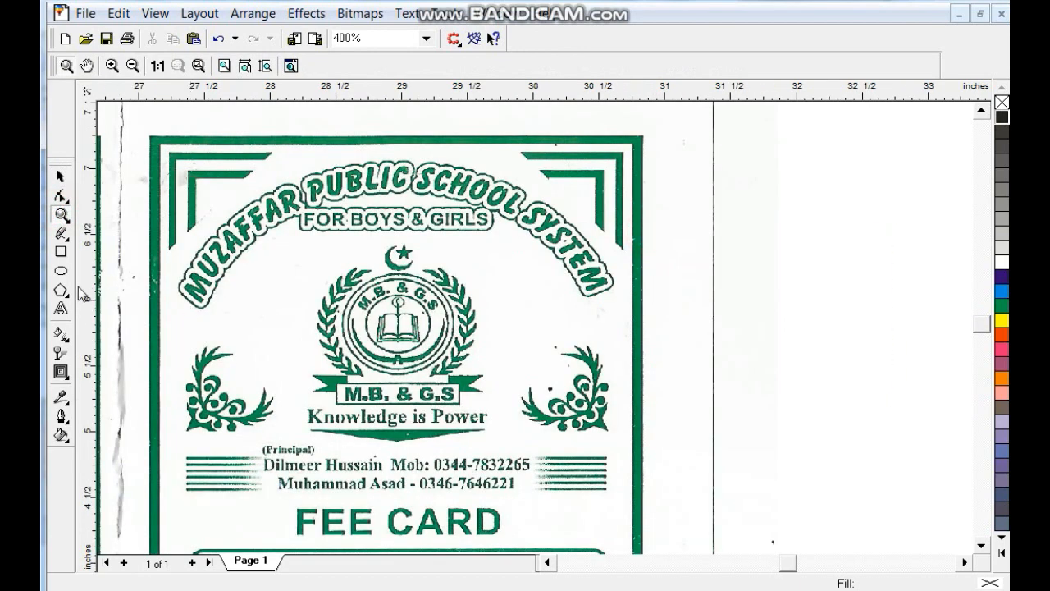
pyautogui.click(61, 308)
pyautogui.click(270, 327)
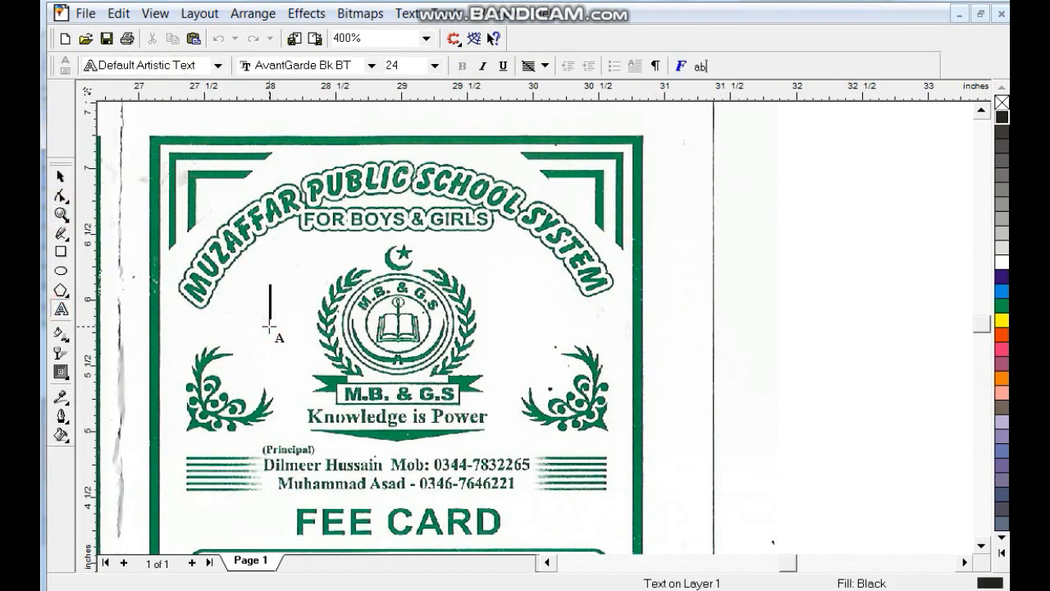
pyautogui.write('For')
pyautogui.press('BackSpace')
pyautogui.press('BackSpace')
pyautogui.press('BackSpace')
pyautogui.write('FOR BO')
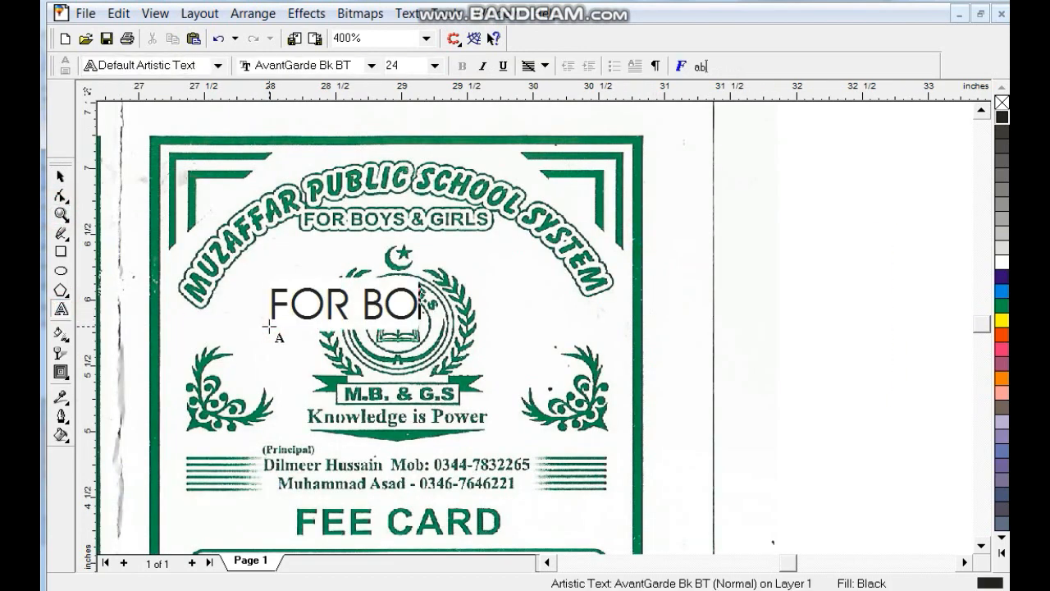
pyautogui.write('YS & GIRLS')
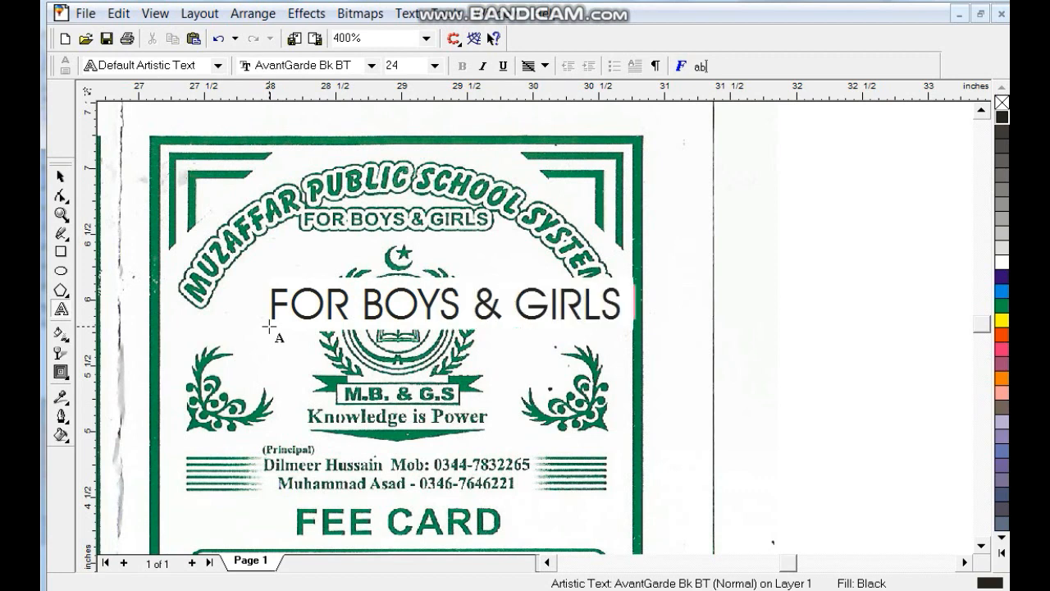
pyautogui.click(61, 177)
# - Set FOR BOYS & GIRLS in Arial Bold at about 16.6 pt
pyautogui.click(498, 69)
pyautogui.write('Arial')
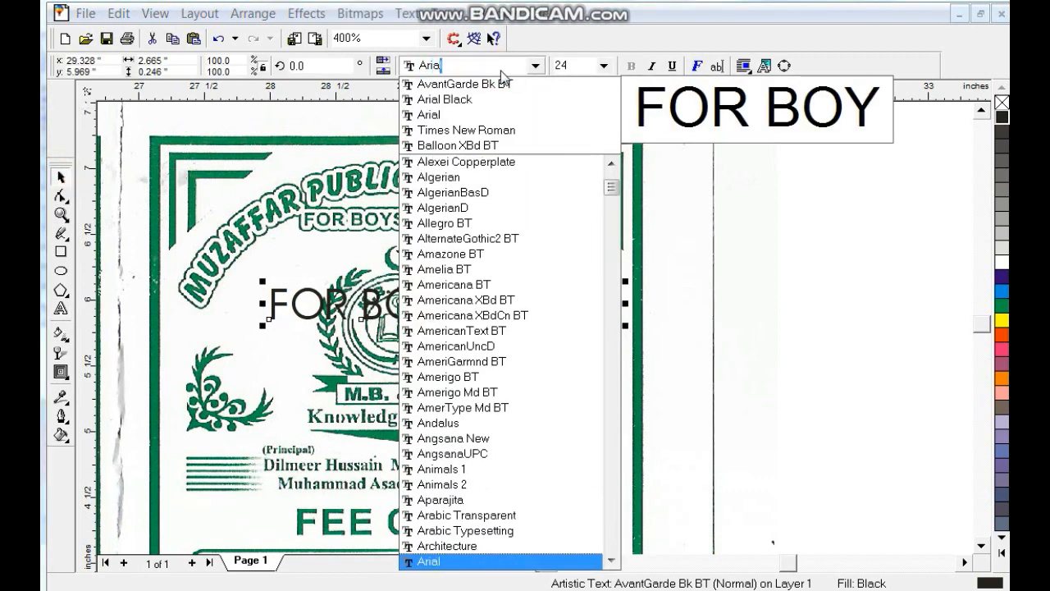
pyautogui.press('Return')
pyautogui.click(631, 65)
pyautogui.moveTo(694, 327); pyautogui.dragTo(551, 335)
# - Move the subtitle onto the black card and shrink it to fit under the arc
pyautogui.moveTo(726, 312); pyautogui.dragTo(465, 268)
pyautogui.hotkey('ctrl', 'z')
pyautogui.moveTo(761, 309); pyautogui.dragTo(356, 283)
pyautogui.hotkey('ctrl', 'z')
pyautogui.hotkey('shift', 'F2')
pyautogui.press('F3')
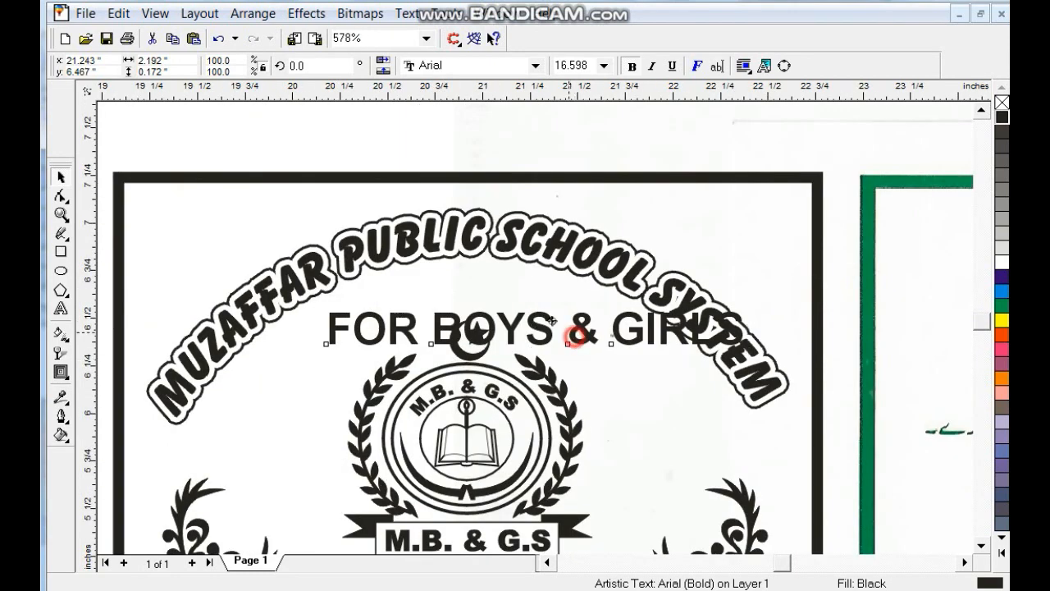
pyautogui.moveTo(566, 332); pyautogui.dragTo(539, 312)
pyautogui.moveTo(724, 330); pyautogui.dragTo(596, 317)
# - Convert the subtitle to curves and centre it under the arched school name
pyautogui.hotkey('ctrl', 'q')
pyautogui.keyDown('shift'); pyautogui.click(573, 250); pyautogui.keyUp('shift')
pyautogui.press('c')
pyautogui.press('Escape')
pyautogui.click(572, 309)
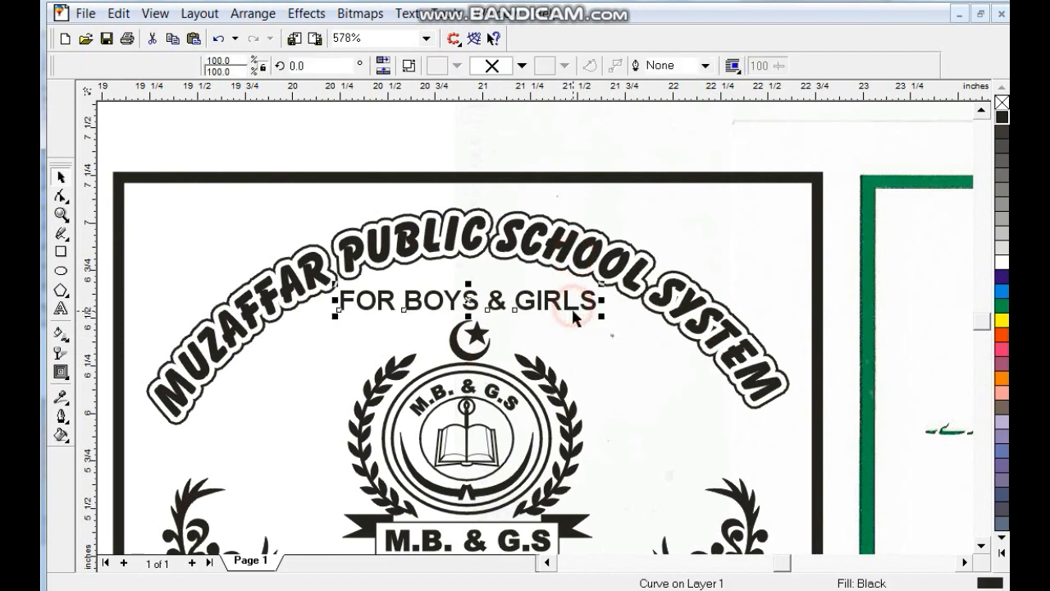
# - Give the lettering a scaled, rounded 3 pt outline behind the fill, and fill it white
pyautogui.click(60, 417)
pyautogui.click(100, 424)
pyautogui.doubleClick(355, 190)
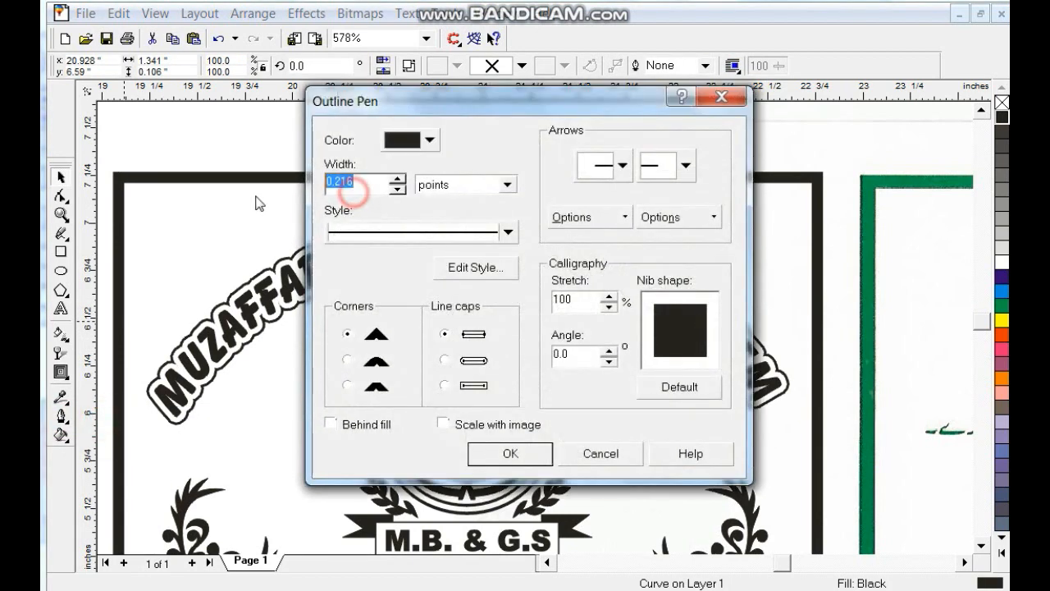
pyautogui.click(351, 421)
pyautogui.click(444, 422)
pyautogui.click(444, 359)
pyautogui.click(347, 359)
pyautogui.click(503, 455)
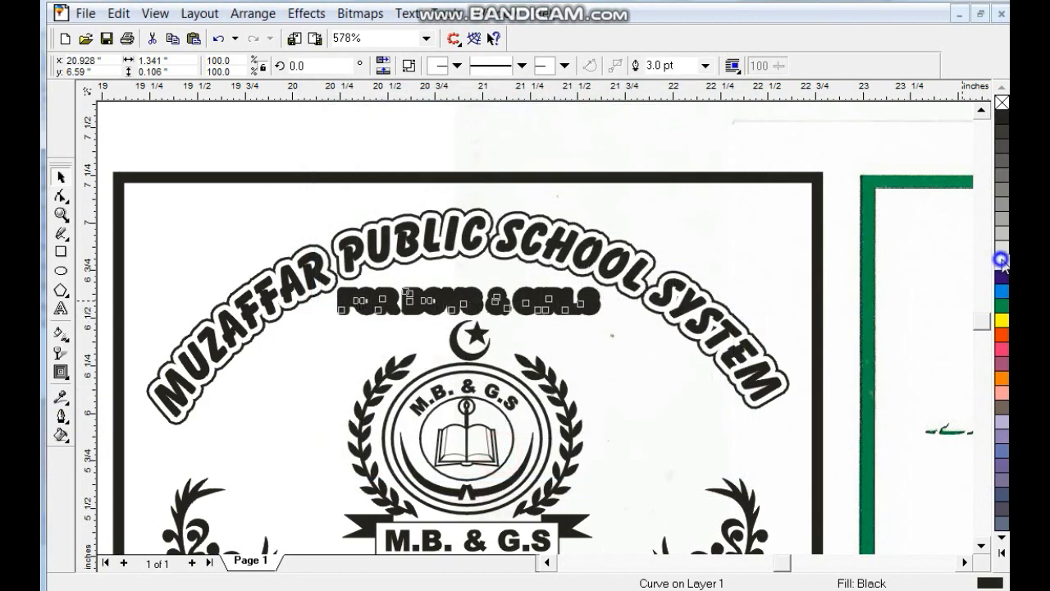
pyautogui.click(1002, 261)
# - Increase the lettering's outline to 5 pt and colour it black
pyautogui.click(57, 420)
pyautogui.click(85, 428)
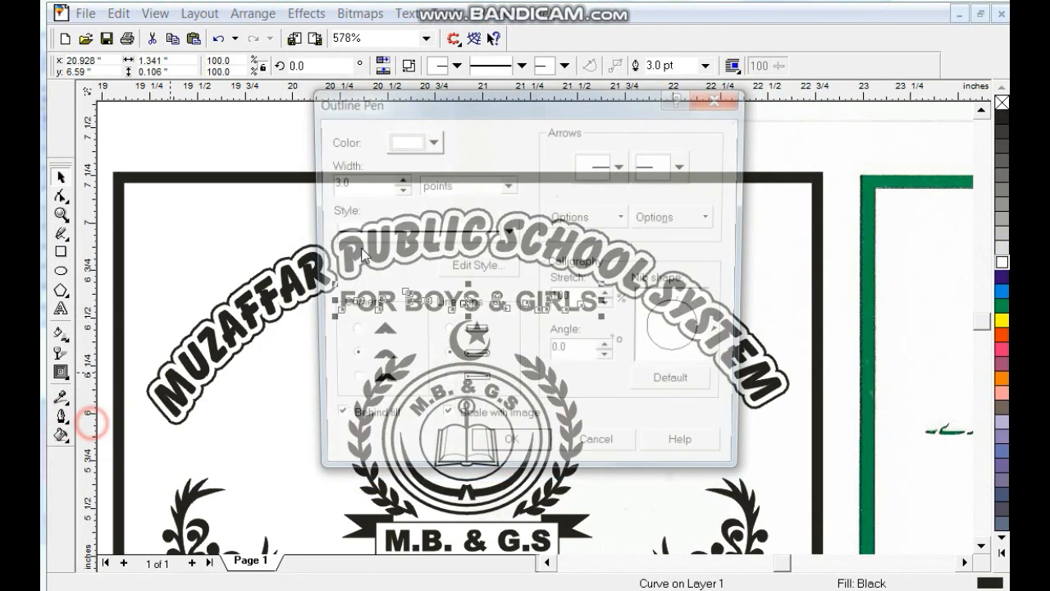
pyautogui.write('5')
pyautogui.press('Return')
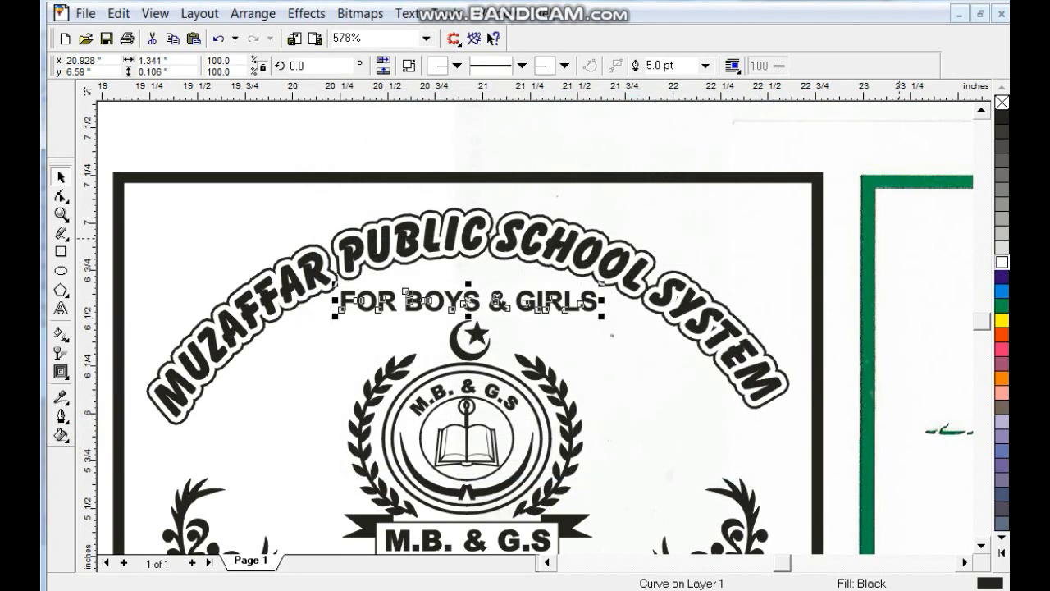
pyautogui.rightClick(1001, 117)
pyautogui.hotkey('ctrl', 'pagedown')
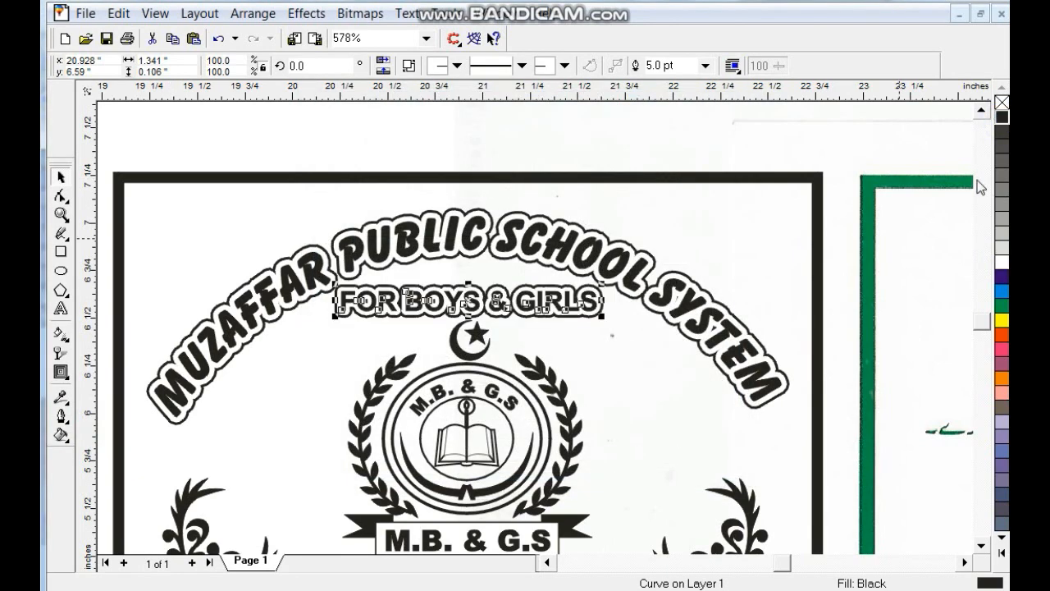
pyautogui.press('Escape')
pyautogui.press('F3')
pyautogui.press('F3')
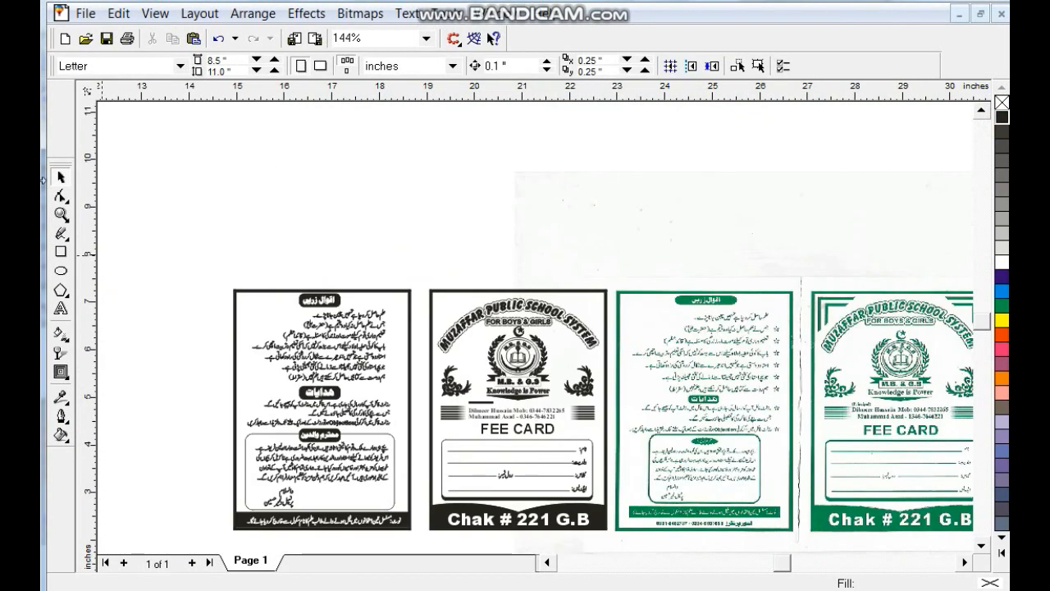
# - Zoom into the green scan's top-left corner and trace an L-shaped corner line
pyautogui.click(61, 214)
pyautogui.moveTo(762, 270); pyautogui.dragTo(940, 394)
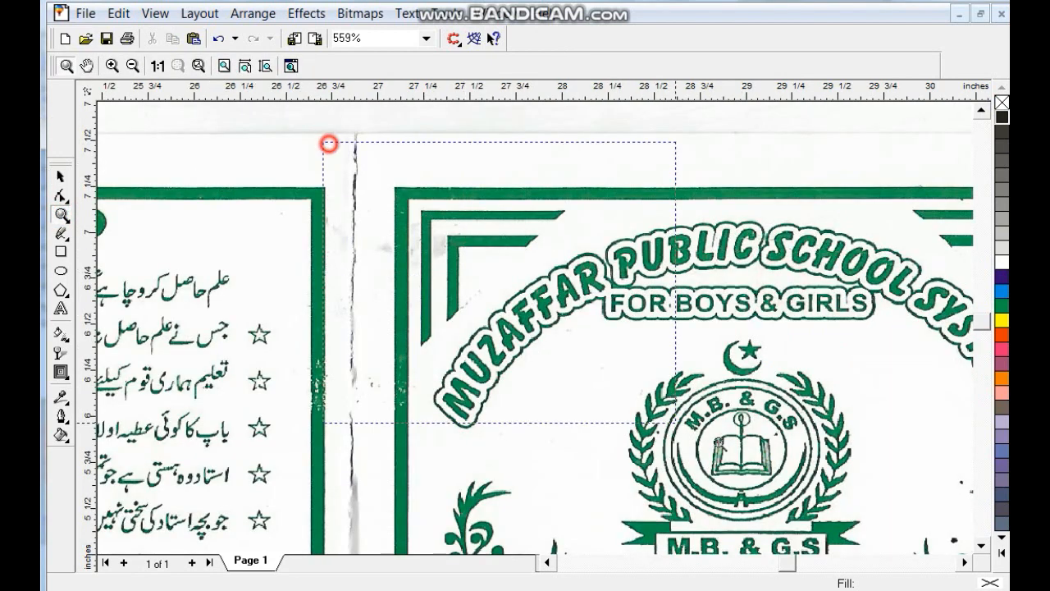
pyautogui.moveTo(328, 143); pyautogui.dragTo(328, 143)
pyautogui.click(61, 234)
pyautogui.click(593, 215)
pyautogui.click(383, 210)
pyautogui.click(383, 212)
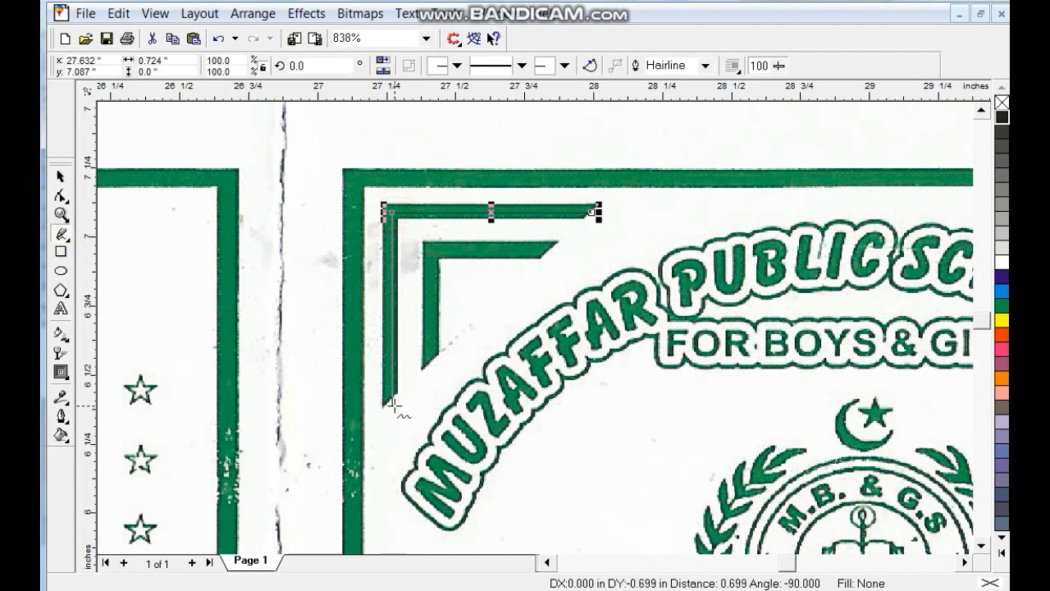
pyautogui.click(392, 404)
# - Give the L line a 5 pt outline placed behind the fill
pyautogui.click(62, 397)
pyautogui.click(90, 424)
pyautogui.doubleClick(360, 187)
pyautogui.write('5')
pyautogui.click(382, 429)
pyautogui.click(501, 456)
# - Duplicate the L down and right, combine both lines, and convert the outlines to objects
pyautogui.click(59, 178)
pyautogui.moveTo(481, 215); pyautogui.dragTo(518, 249)
pyautogui.rightClick(519, 248)
pyautogui.keyDown('shift'); pyautogui.click(481, 216); pyautogui.keyUp('shift')
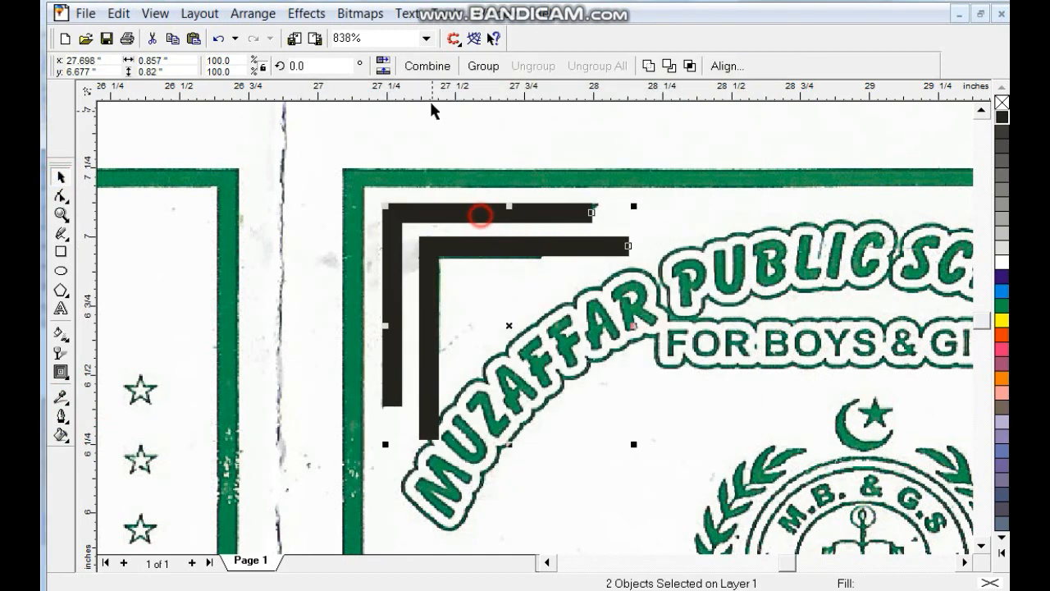
pyautogui.click(427, 66)
pyautogui.hotkey('ctrl', 'shift', 'q')
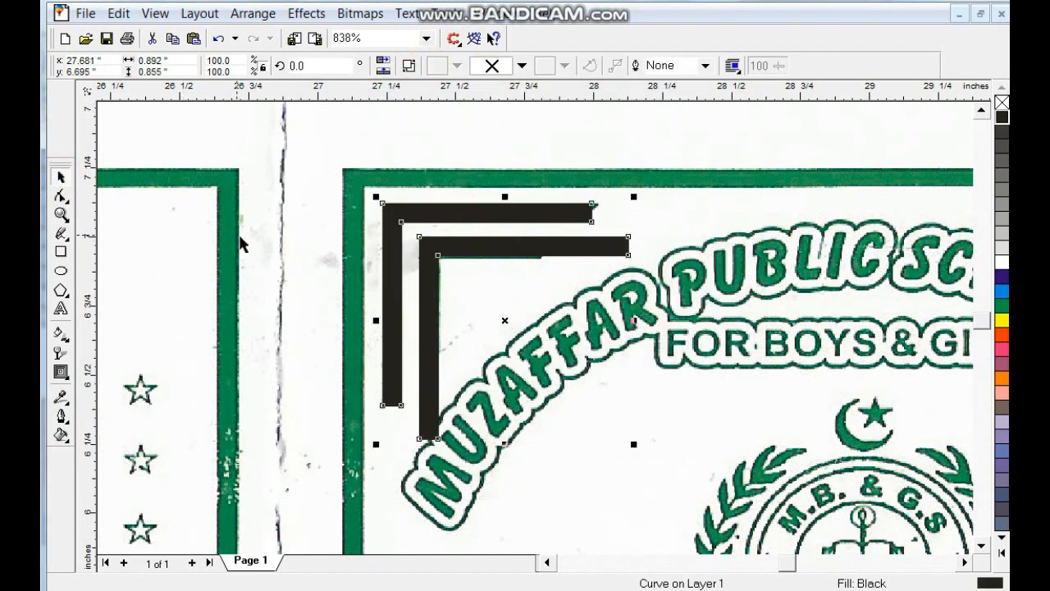
pyautogui.click(392, 217)
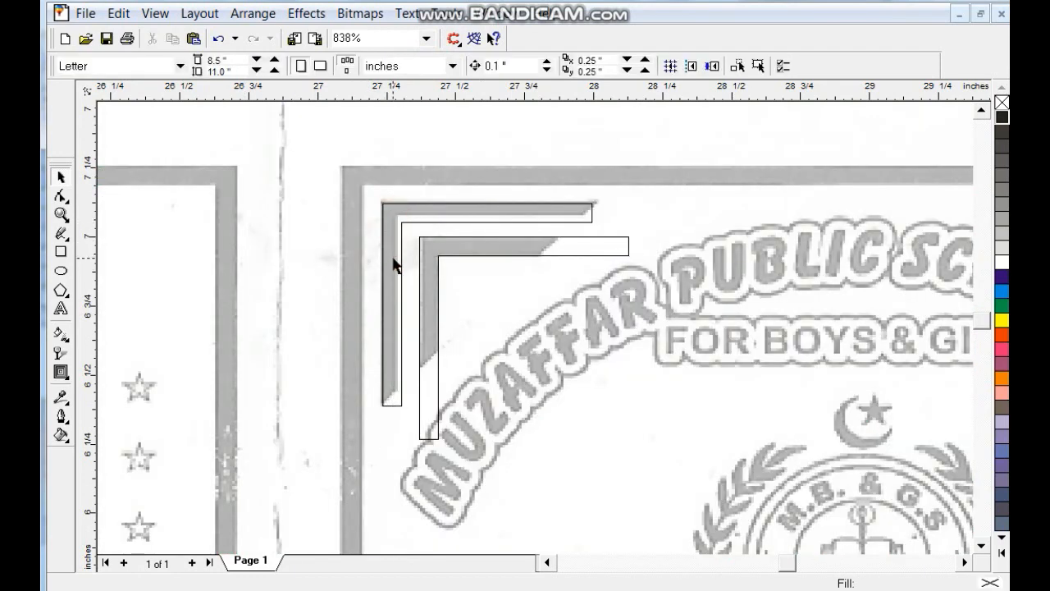
# - Draw a closed diagonal cutting shape across the corner ends, aligning its top point
pyautogui.click(61, 234)
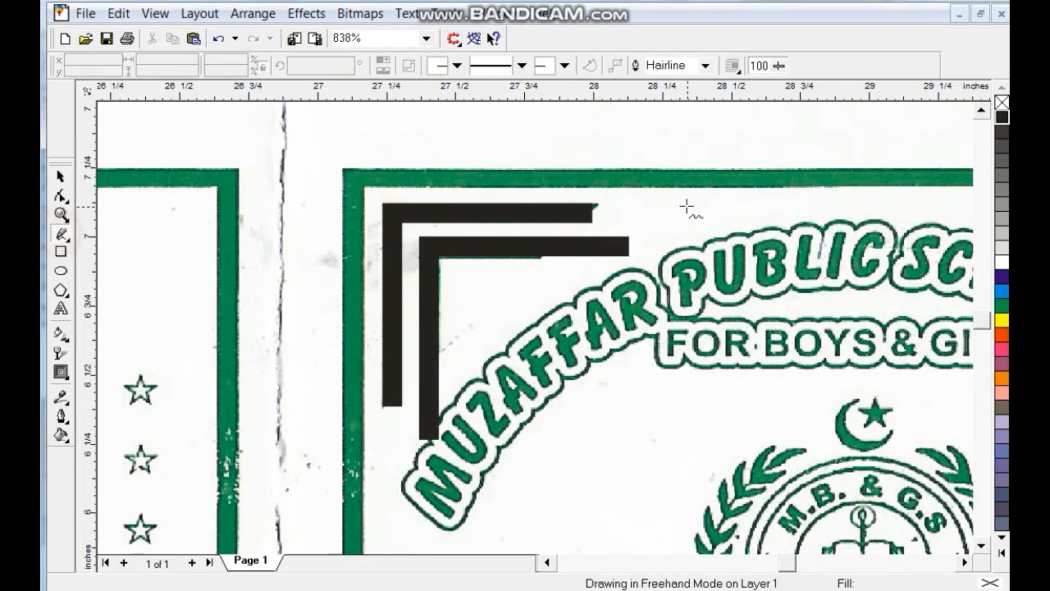
pyautogui.click(631, 191)
pyautogui.doubleClick(353, 426)
pyautogui.click(476, 502)
pyautogui.doubleClick(726, 275)
pyautogui.click(627, 188)
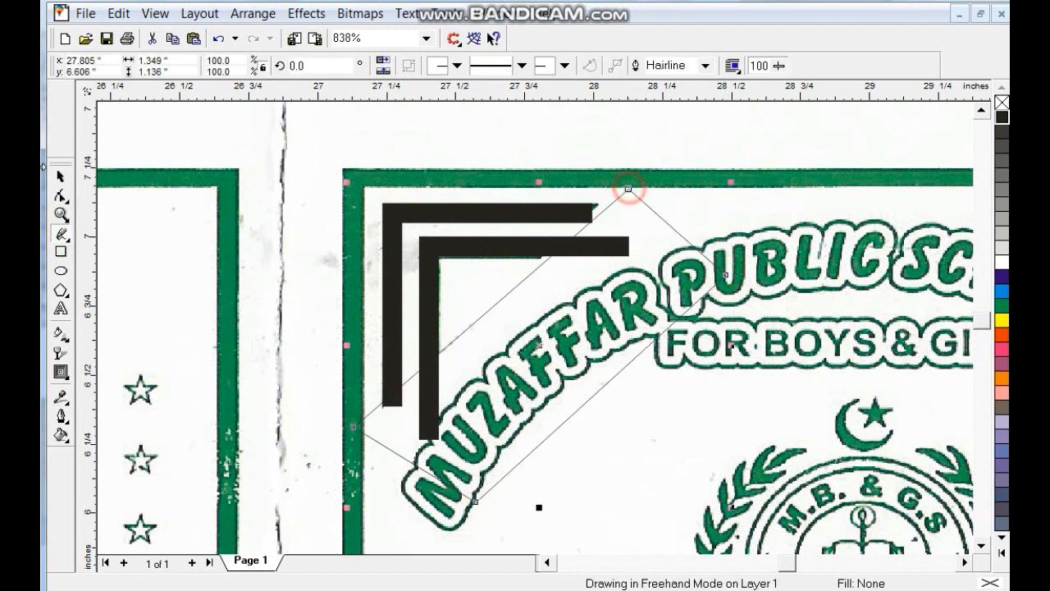
pyautogui.click(59, 197)
pyautogui.moveTo(630, 190); pyautogui.dragTo(619, 186)
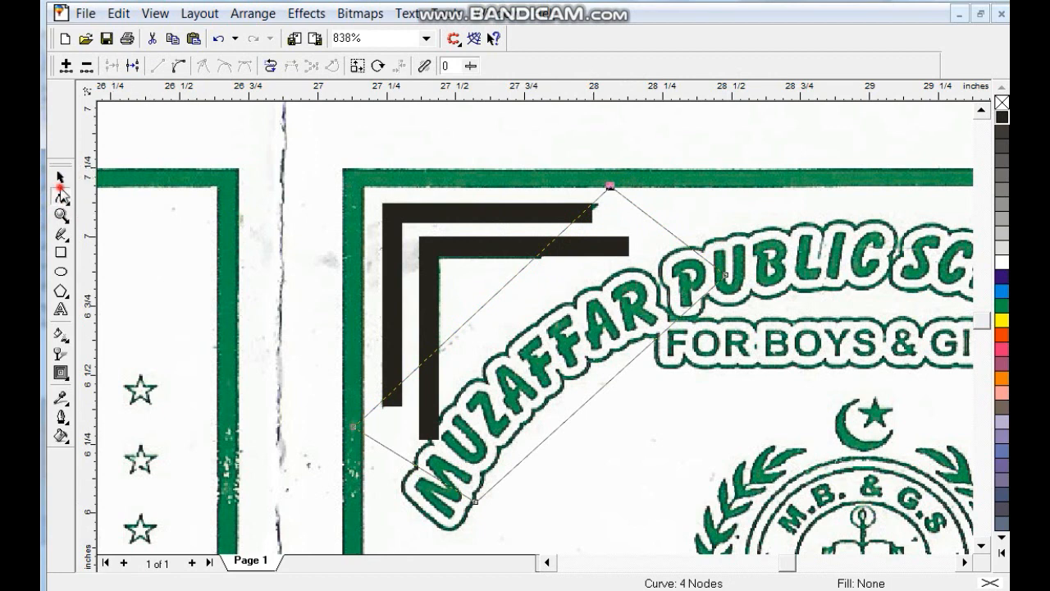
# - Trim the corner ends along the diagonal, delete the cutting shape, and zoom out
pyautogui.click(61, 176)
pyautogui.keyDown('shift'); pyautogui.click(434, 215); pyautogui.keyUp('shift')
pyautogui.click(668, 65)
pyautogui.click(668, 228)
pyautogui.click(635, 205)
pyautogui.press('Delete')
pyautogui.click(498, 220)
pyautogui.scroll(-1, 498, 220)
pyautogui.press('F4')
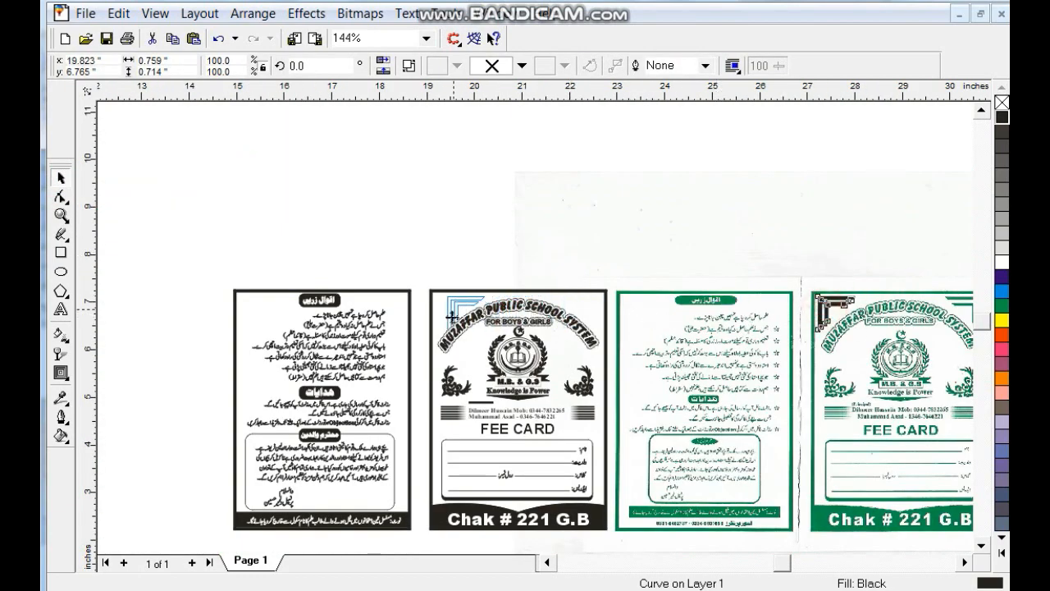
# - Move the corner ornament onto the black card's top-left and drop a copy to the right
pyautogui.moveTo(443, 320); pyautogui.dragTo(444, 320)
pyautogui.click(526, 286)
pyautogui.click(525, 291)
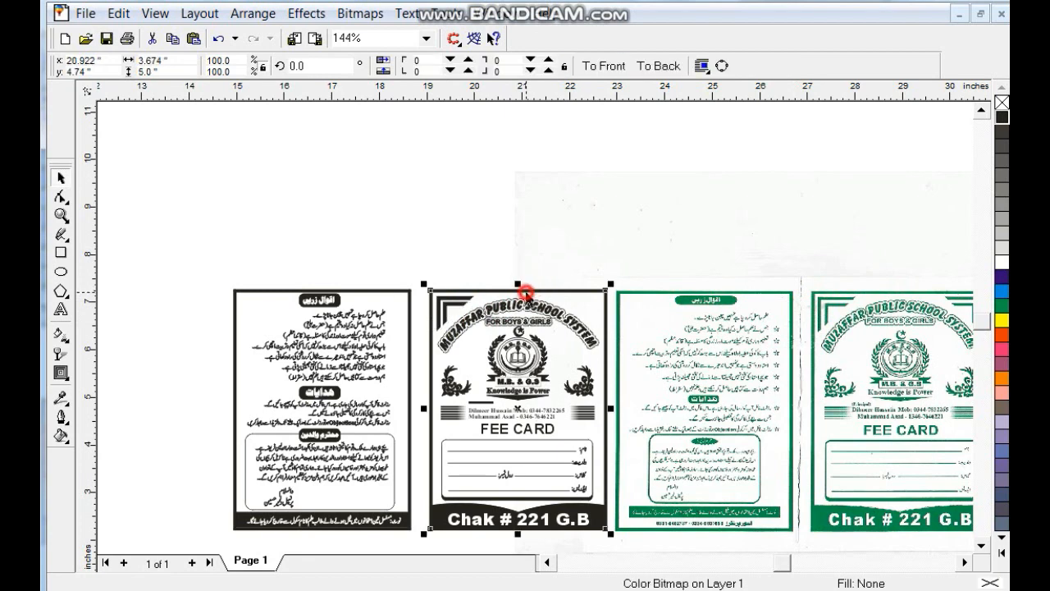
pyautogui.hotkey('shift', 'F2')
pyautogui.click(384, 164)
pyautogui.moveTo(399, 158); pyautogui.dragTo(660, 141)
pyautogui.rightClick(561, 164)
# - Mirror the copy into the top-right corner, group both ornaments, and centre them on the card frame
pyautogui.click(385, 62)
pyautogui.hotkey('ctrl', 'z')
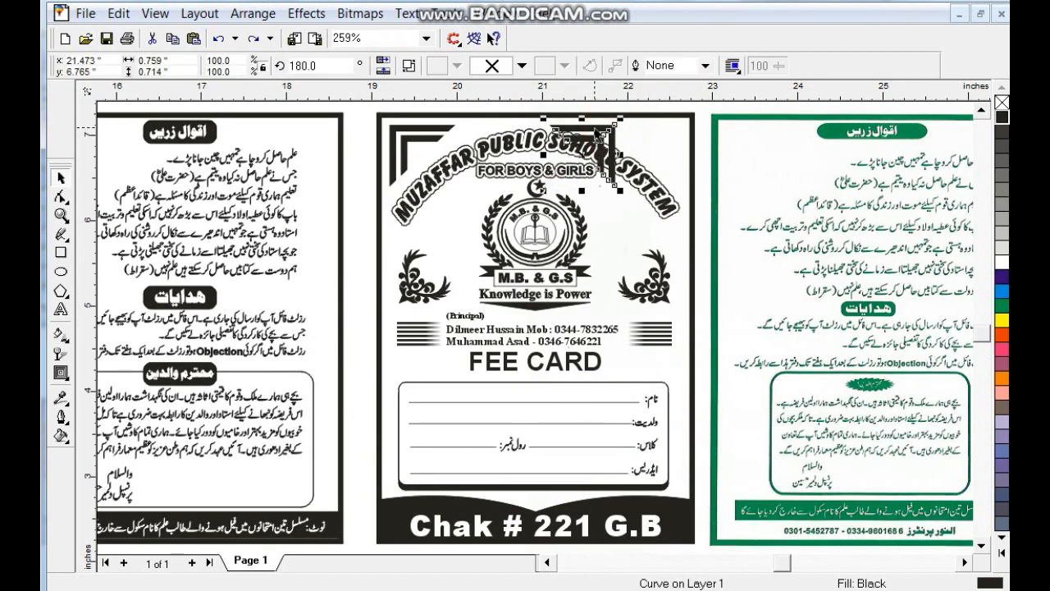
pyautogui.moveTo(596, 127); pyautogui.dragTo(675, 126)
pyautogui.keyDown('shift'); pyautogui.click(430, 140); pyautogui.keyUp('shift')
pyautogui.hotkey('ctrl', 'g')
pyautogui.keyDown('shift'); pyautogui.click(510, 118); pyautogui.keyUp('shift')
pyautogui.press('c')
pyautogui.press('F3')
pyautogui.click(733, 407)
# - Delete the green scan and group the two black-and-white card sides
pyautogui.press('Delete')
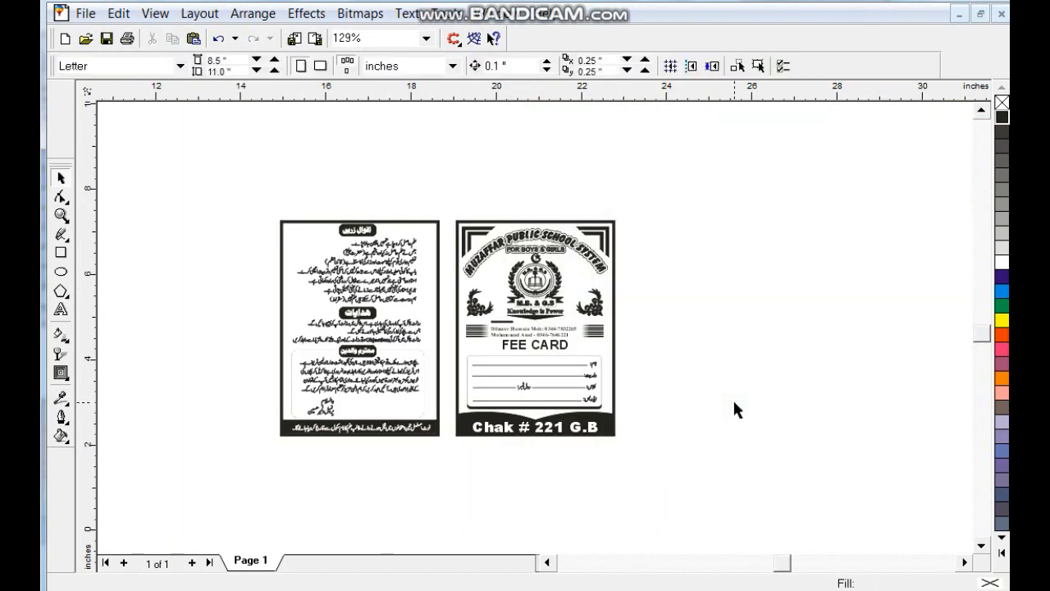
pyautogui.moveTo(619, 228); pyautogui.dragTo(264, 466)
pyautogui.hotkey('ctrl', 'g')
pyautogui.press('F4')
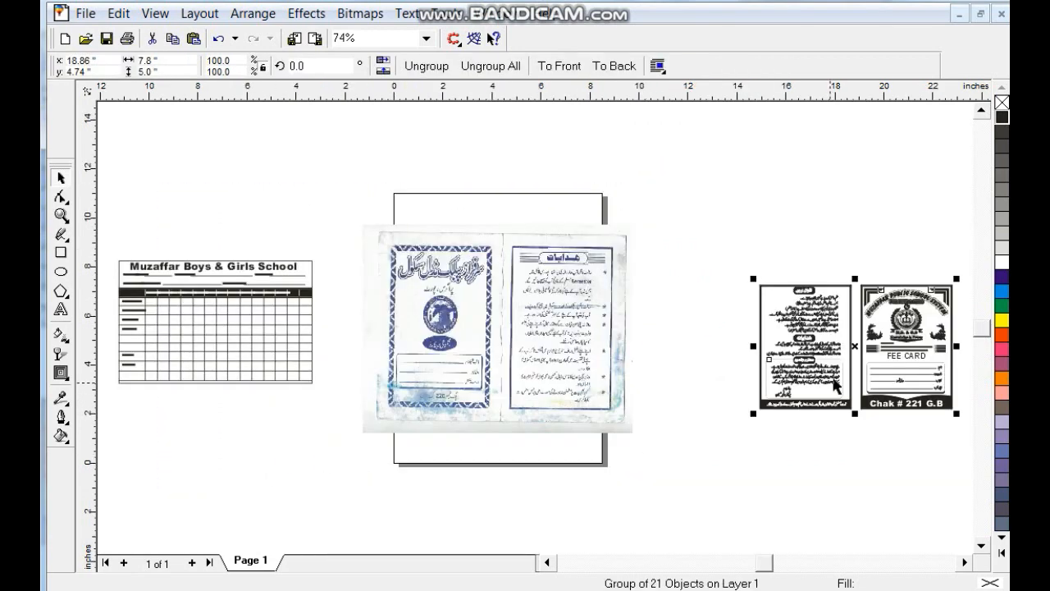
# - Group all parts of the fee-record table, keeping the booklet scan in place
pyautogui.click(548, 331)
pyautogui.moveTo(620, 252); pyautogui.dragTo(526, 441)
pyautogui.press('Delete')
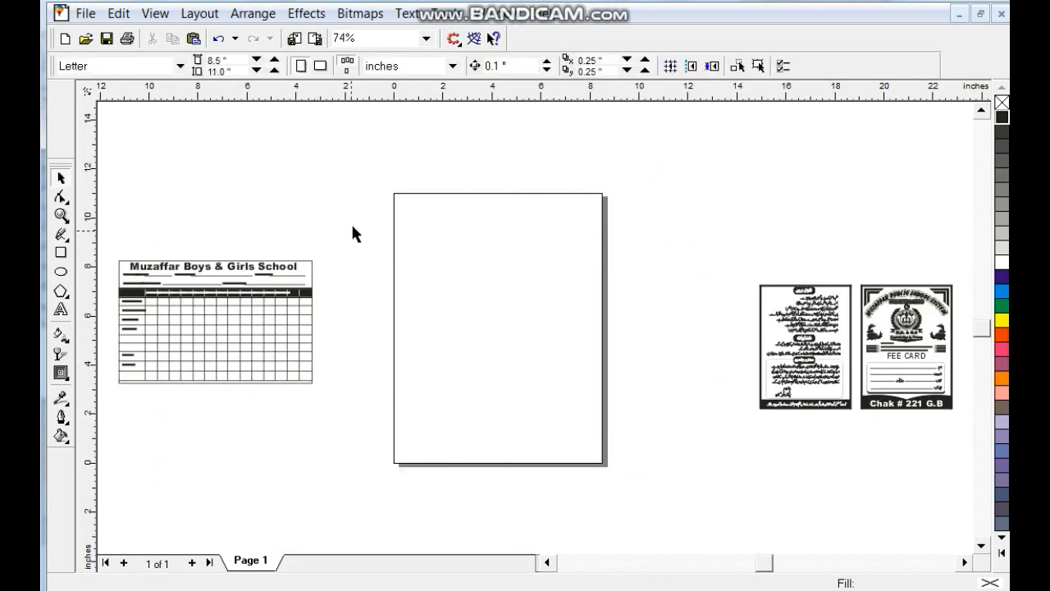
pyautogui.moveTo(352, 228); pyautogui.dragTo(71, 471)
pyautogui.hotkey('ctrl', 'g')
pyautogui.hotkey('ctrl', 'z')
pyautogui.hotkey('ctrl', 'z')
pyautogui.moveTo(148, 236); pyautogui.dragTo(398, 389)
pyautogui.hotkey('ctrl', 'g')
# - Place the fee table centred snugly beneath the cards, then save the drawing
pyautogui.moveTo(274, 299); pyautogui.dragTo(882, 460)
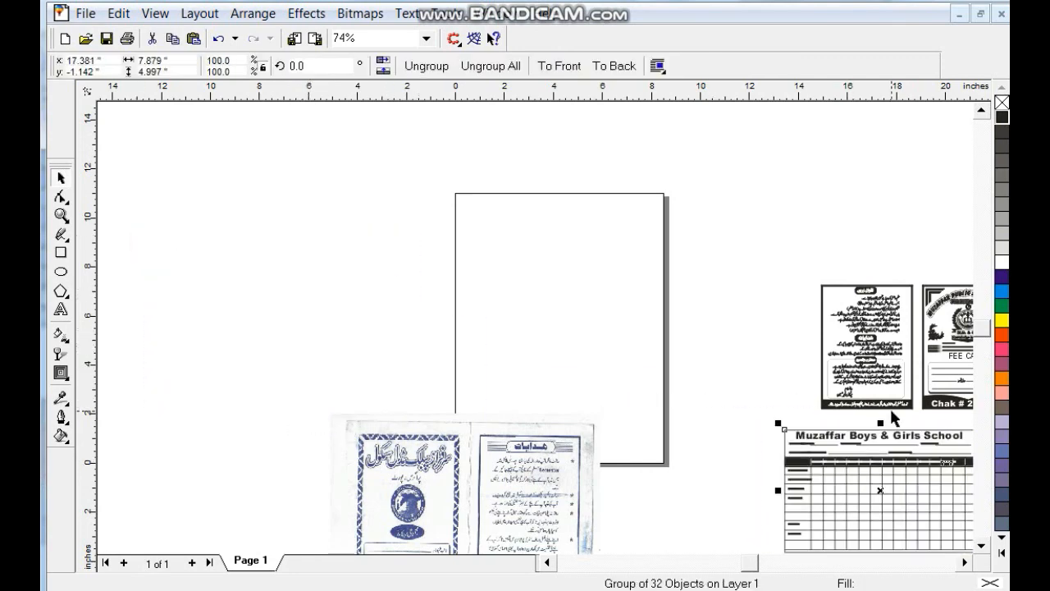
pyautogui.keyDown('shift'); pyautogui.click(891, 407); pyautogui.keyUp('shift')
pyautogui.press('c')
pyautogui.hotkey('shift', 'F2')
pyautogui.press('Escape')
pyautogui.moveTo(614, 374); pyautogui.dragTo(615, 350)
pyautogui.click(767, 347)
pyautogui.moveTo(746, 530); pyautogui.dragTo(277, 102)
pyautogui.hotkey('shift', 'F2')
pyautogui.press('Escape')
pyautogui.click(242, 221)
pyautogui.hotkey('ctrl', 's')
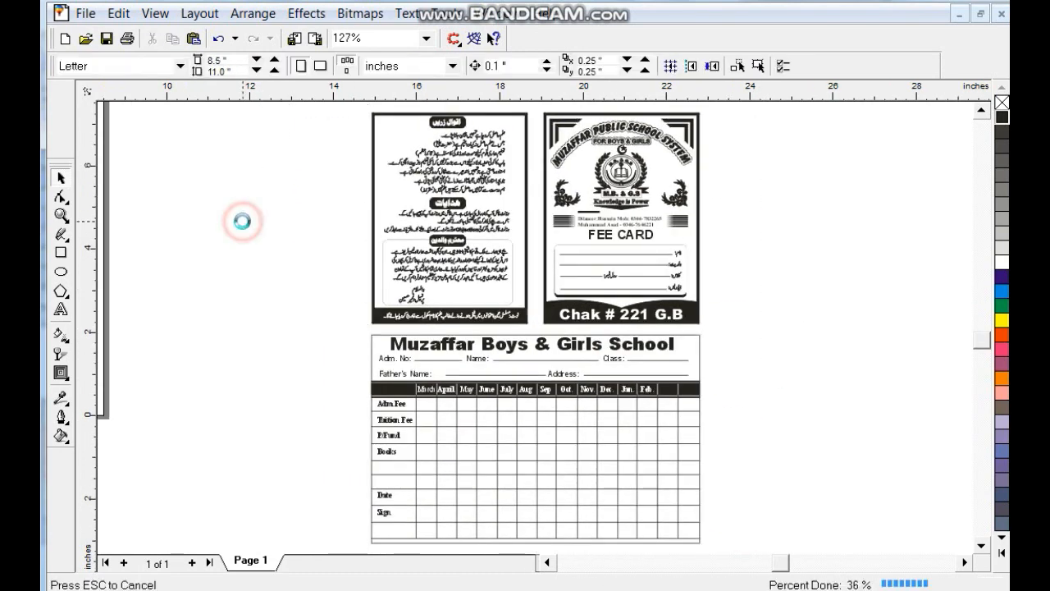